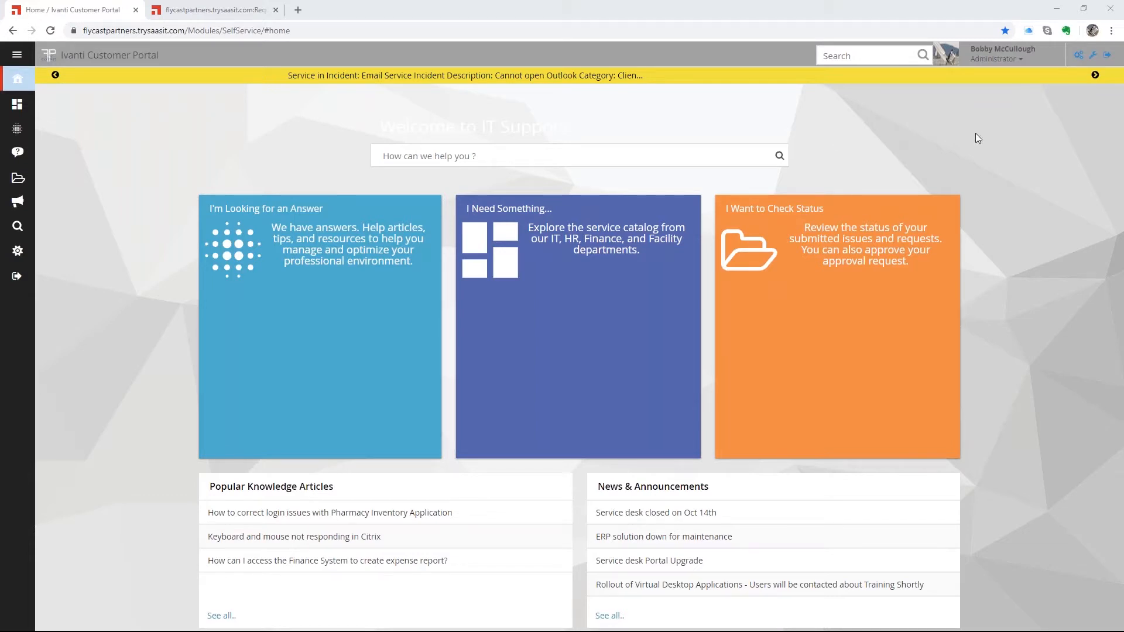
# - Switch the home page into layout editing mode and browse the available page parts
pyautogui.click(1078, 57)
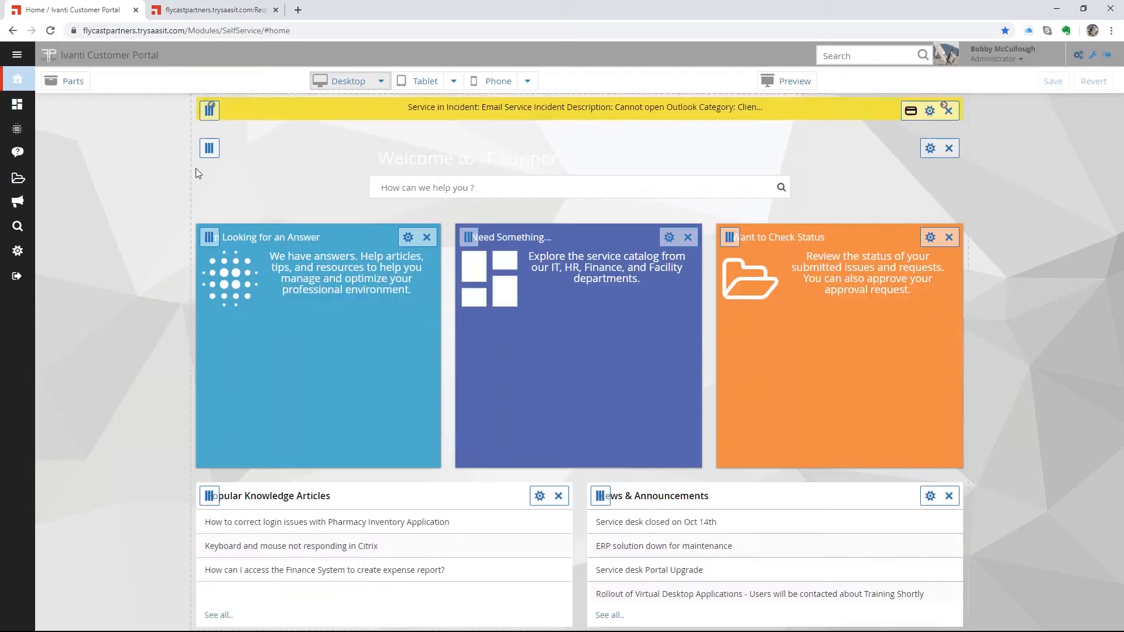
pyautogui.click(68, 82)
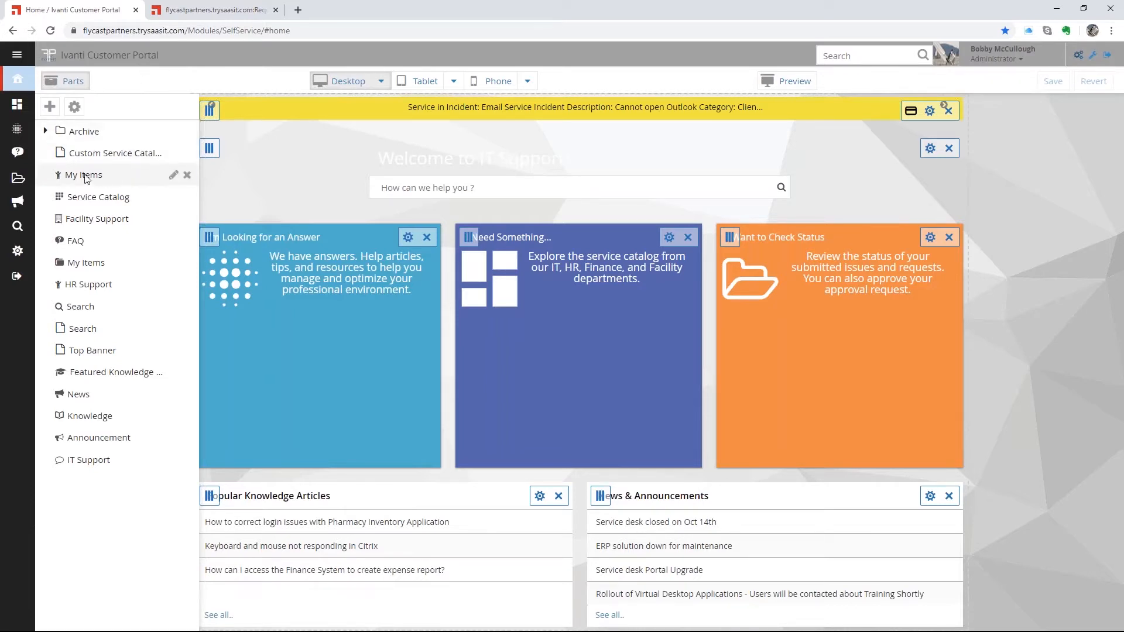
pyautogui.moveTo(125, 195); pyautogui.dragTo(283, 191)
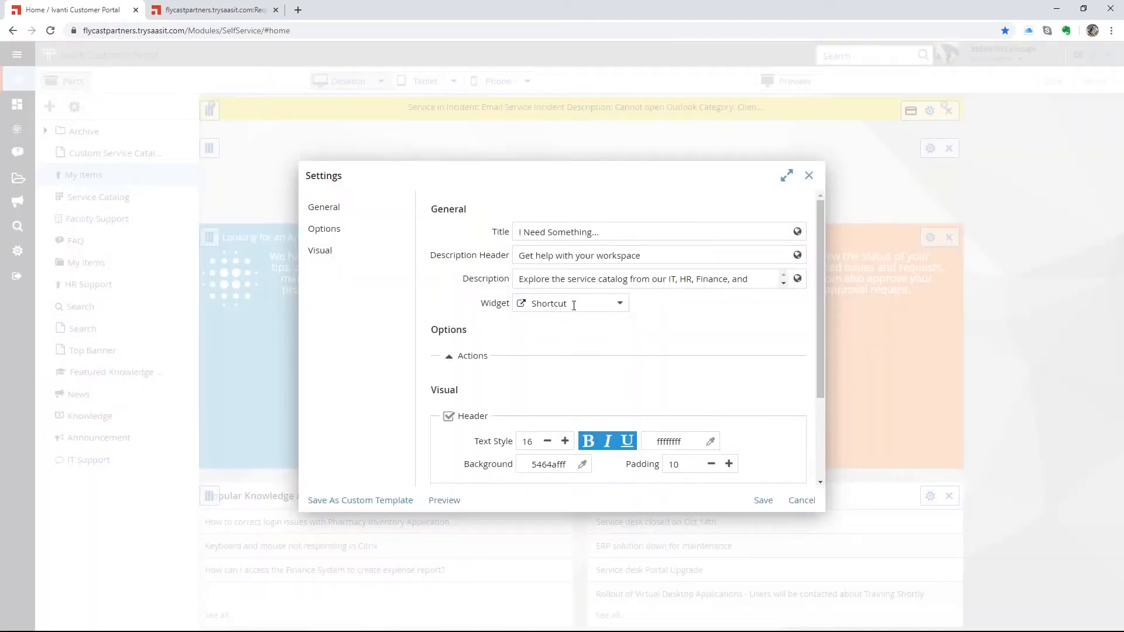
# - Inspect a service tile's settings, cancel without changes, and hide the parts list
pyautogui.moveTo(515, 280); pyautogui.dragTo(761, 281)
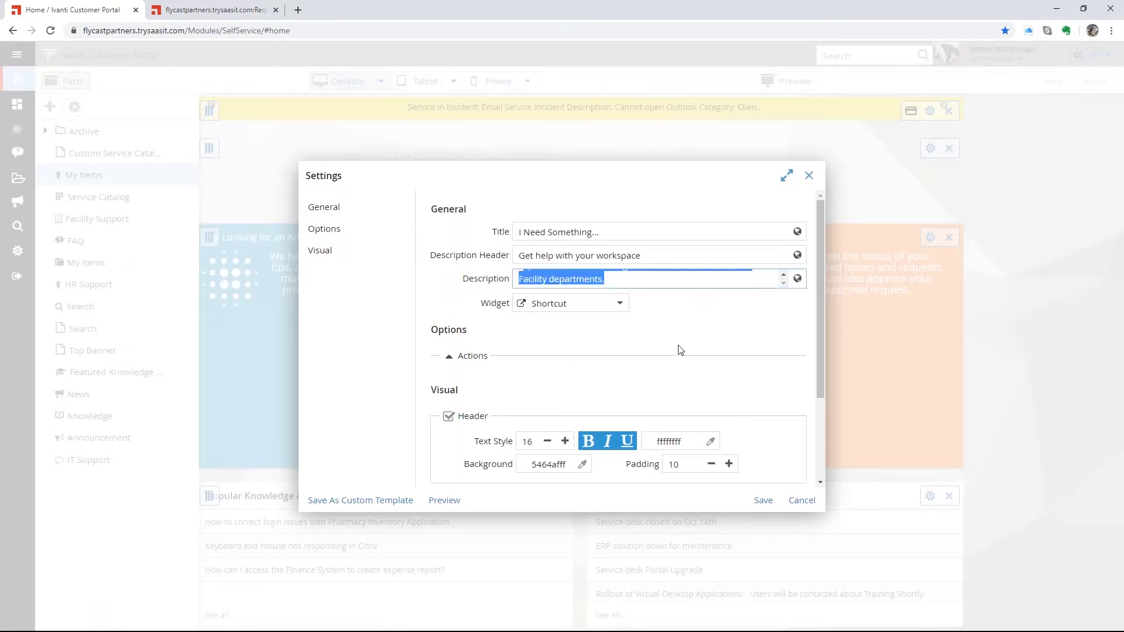
pyautogui.scroll(-2, 679, 351)
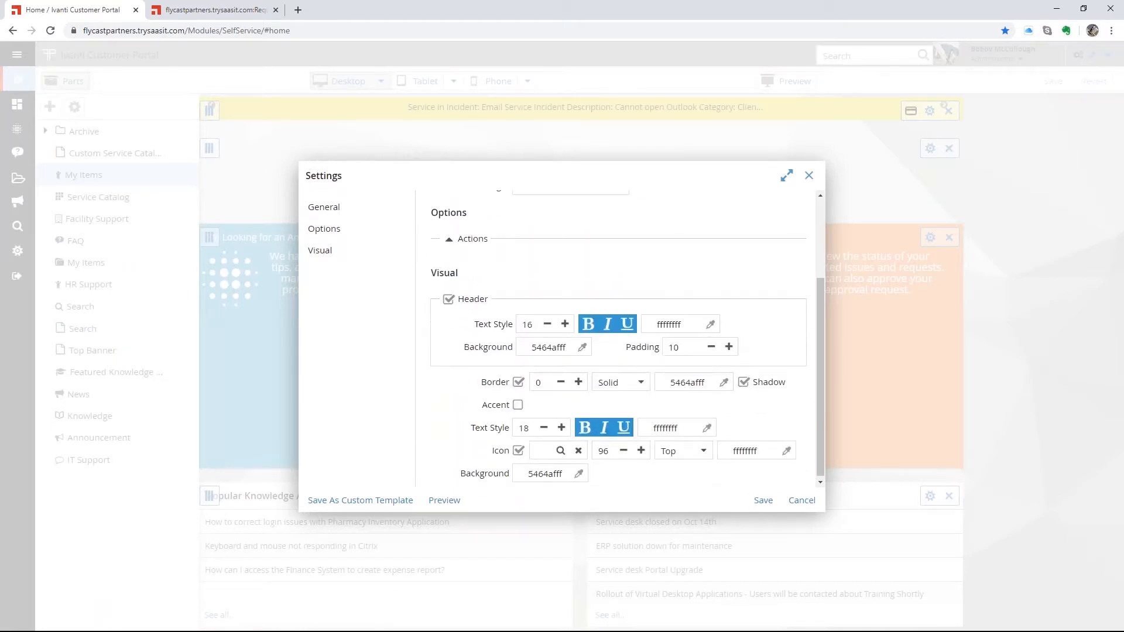
pyautogui.click(802, 501)
pyautogui.click(69, 81)
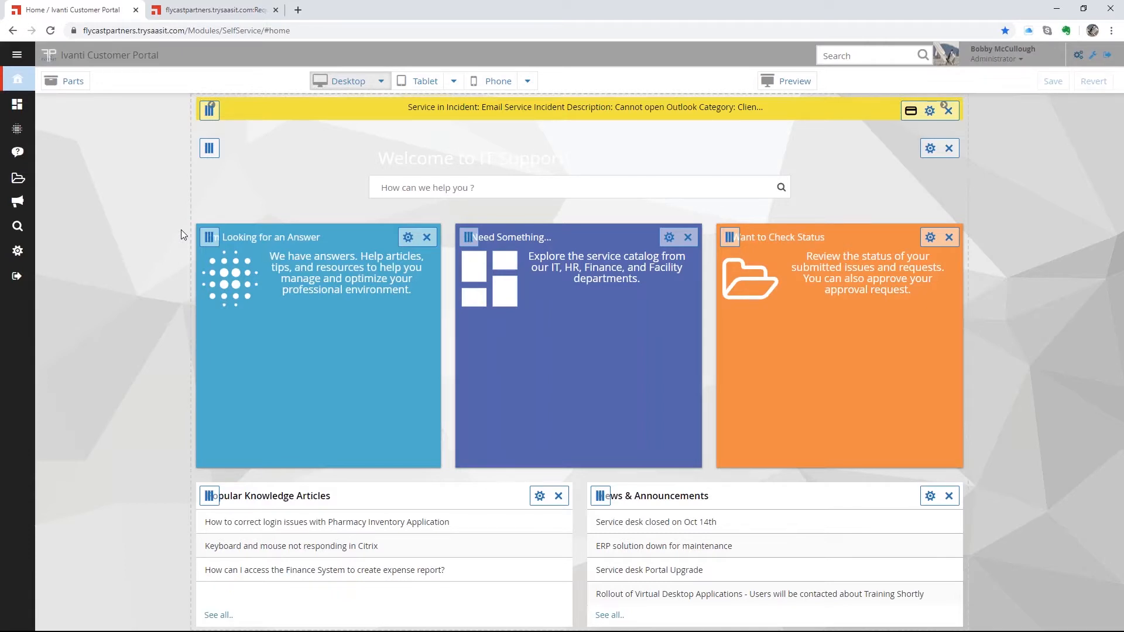
pyautogui.click(420, 82)
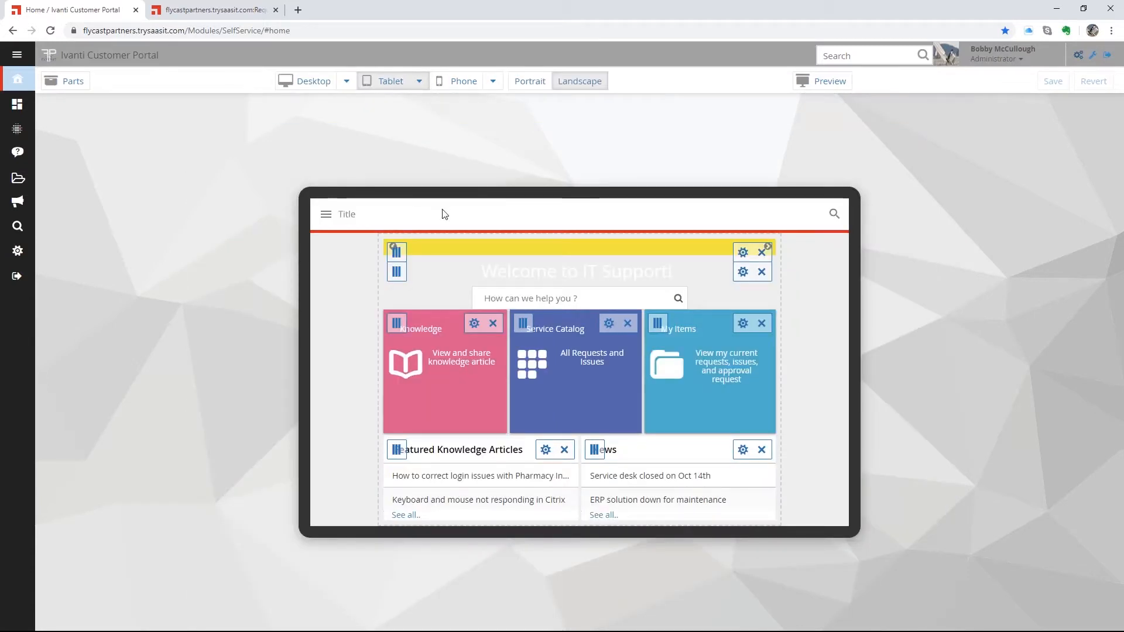
pyautogui.click(454, 83)
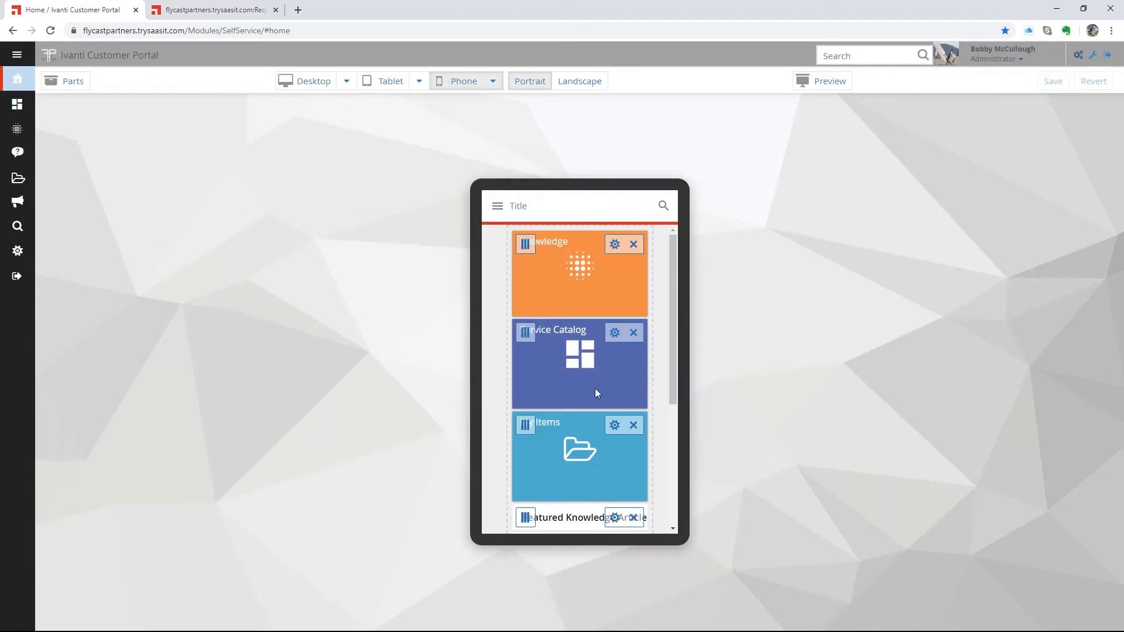
pyautogui.scroll(-4, 595, 392)
pyautogui.scroll(4, 595, 393)
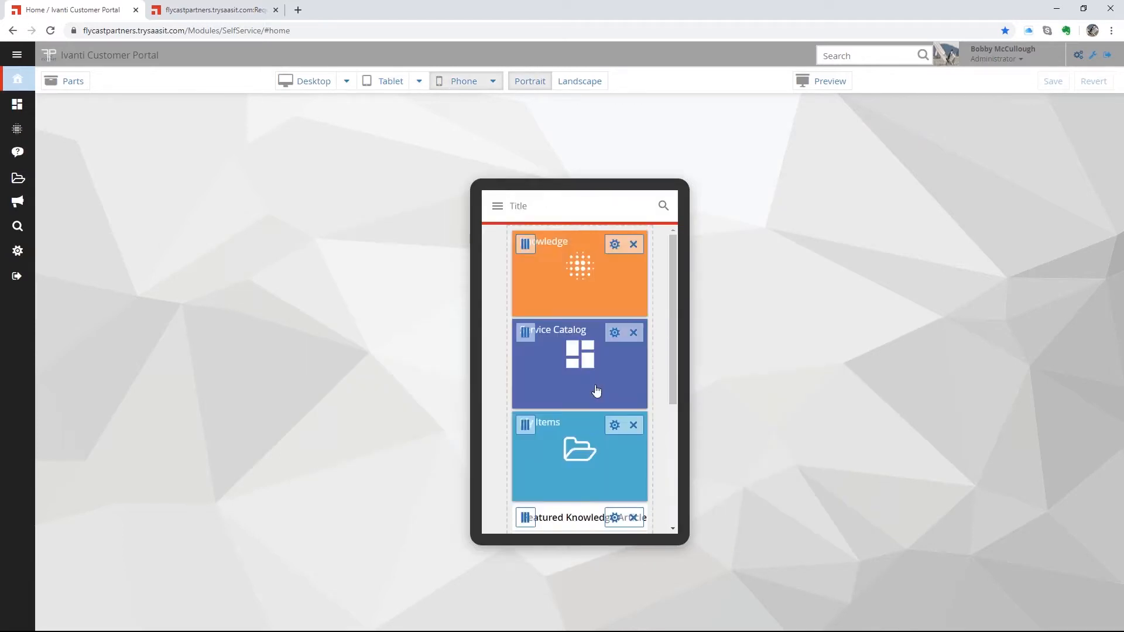
pyautogui.click(615, 244)
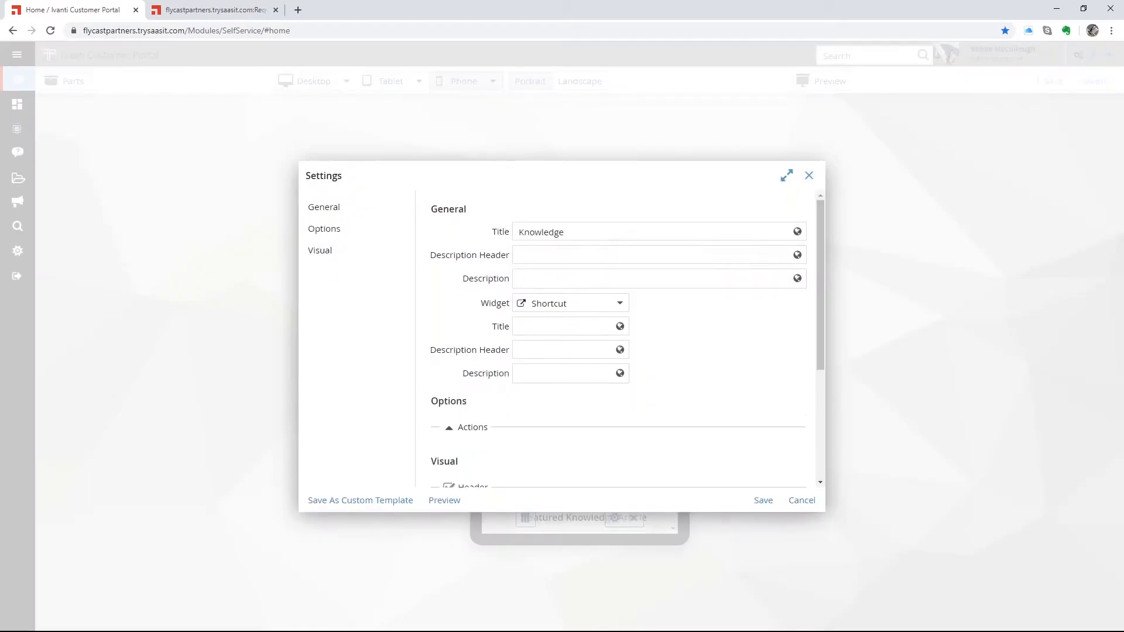
pyautogui.click(814, 498)
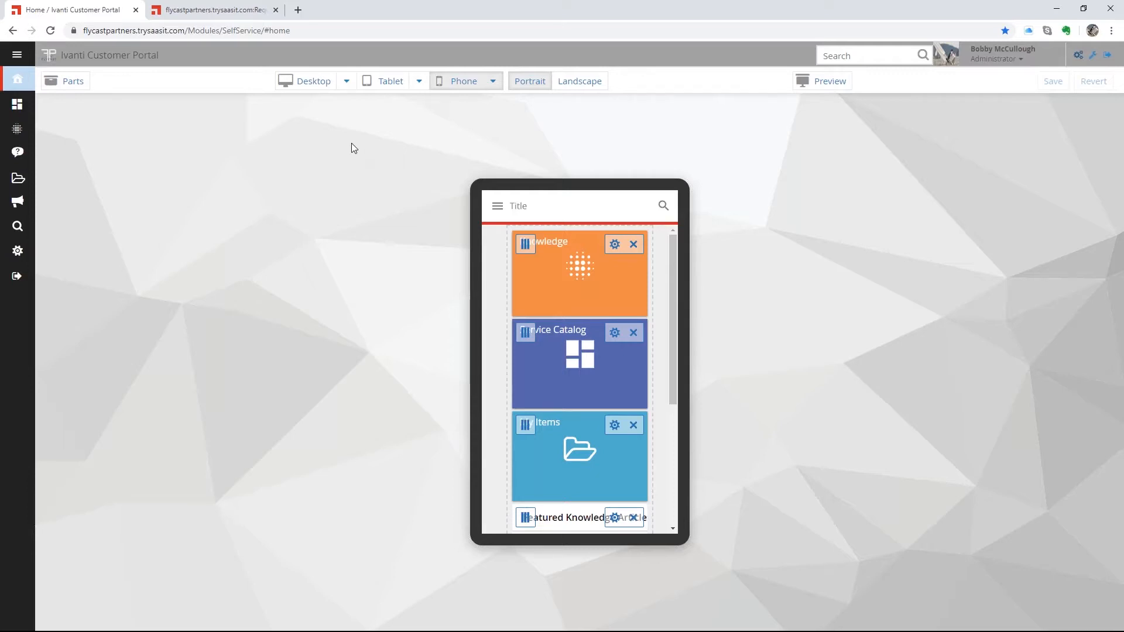
# - Return to the desktop layout, then exit the editor to show the normal home page
pyautogui.click(302, 85)
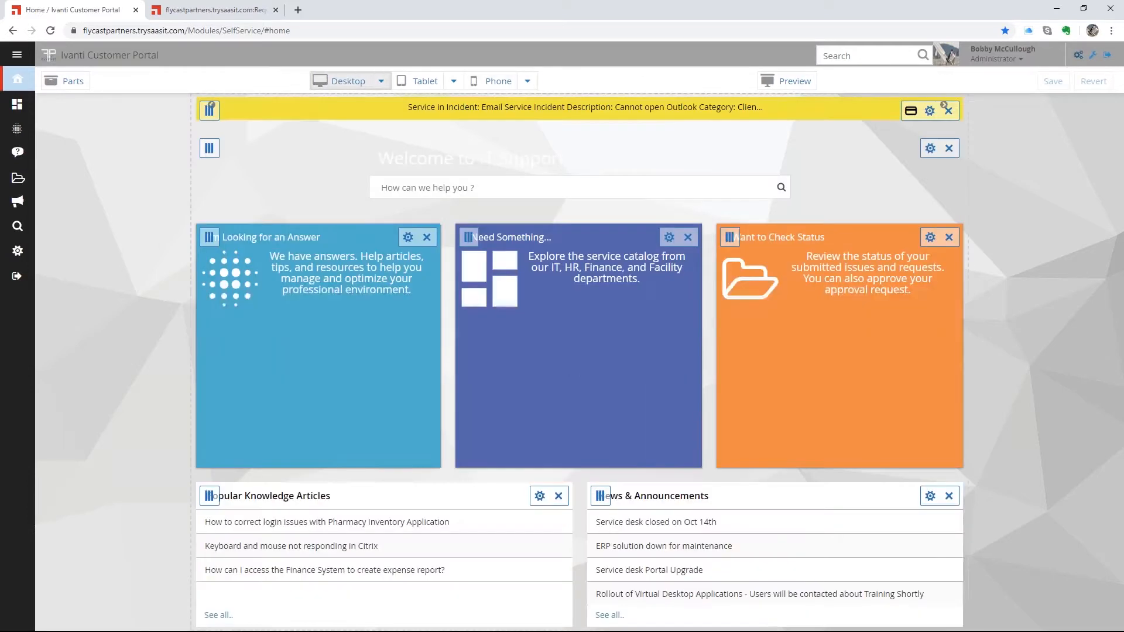
pyautogui.click(1079, 58)
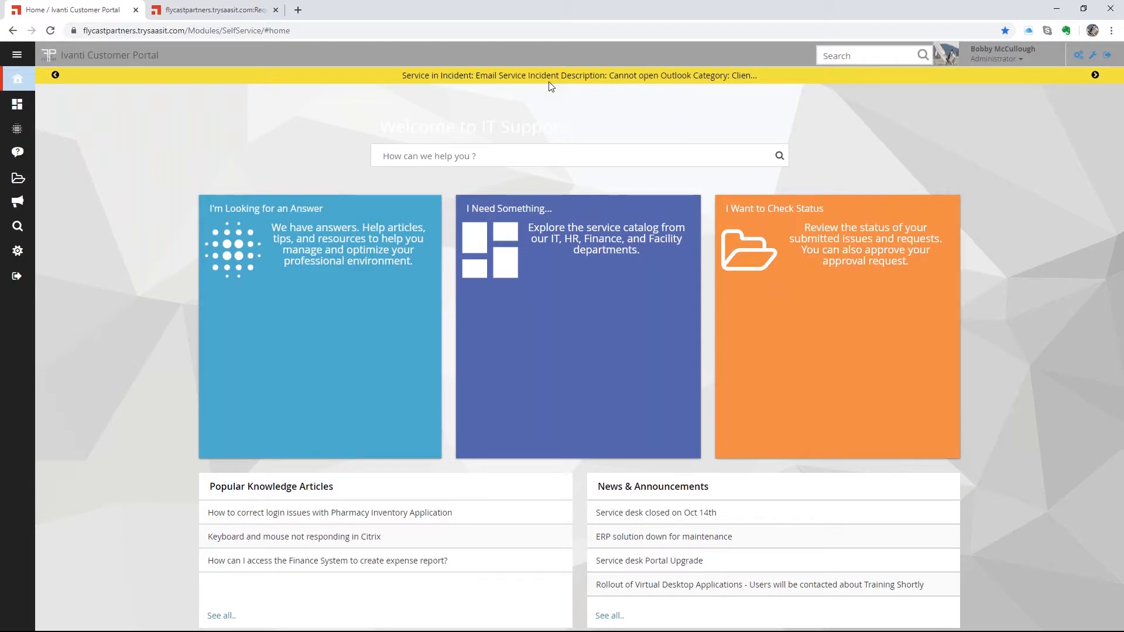
# - Search 'email' in the home page help box, review the FAQ and announcement suggestions, then dismiss them
pyautogui.click(462, 155)
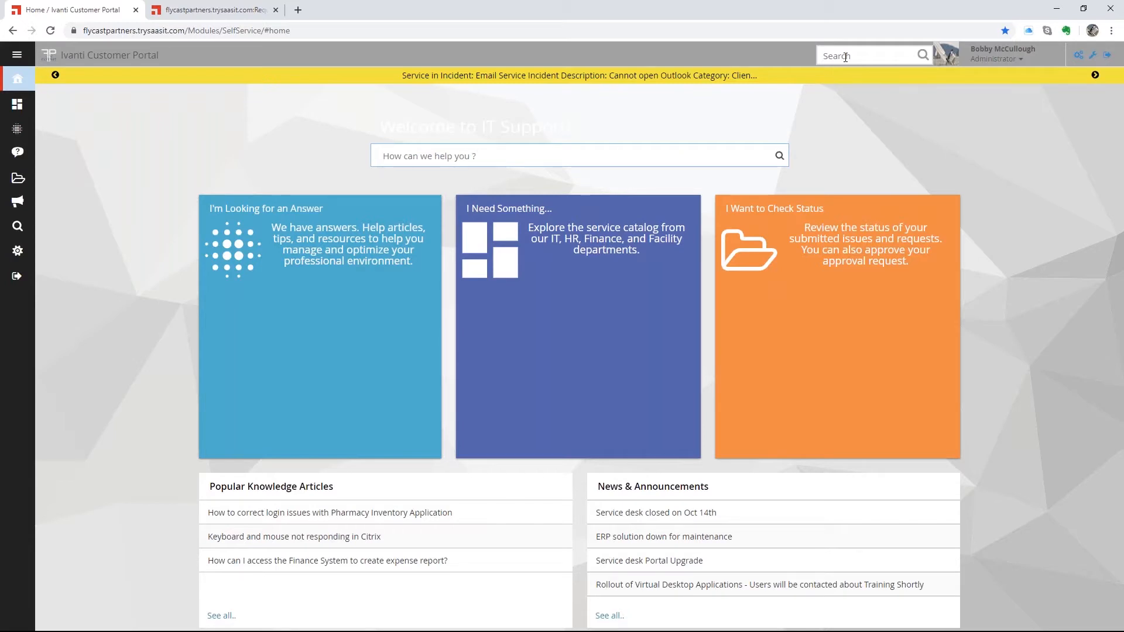
pyautogui.click(831, 59)
pyautogui.click(451, 152)
pyautogui.write('m')
pyautogui.press('BackSpace')
pyautogui.write('email')
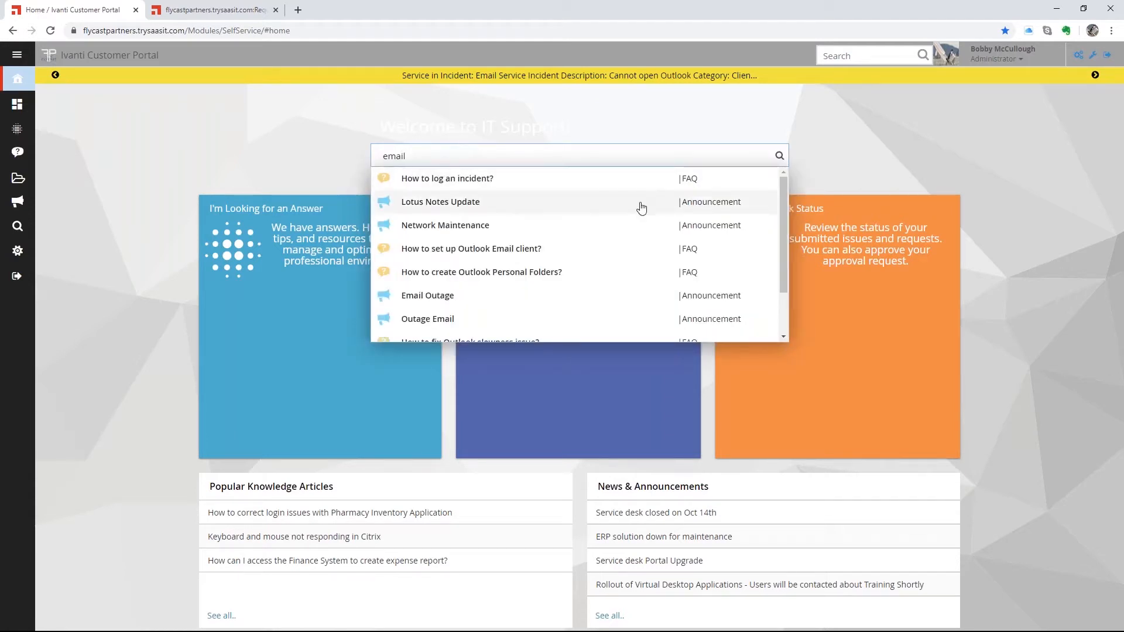
pyautogui.moveTo(784, 265); pyautogui.dragTo(783, 202)
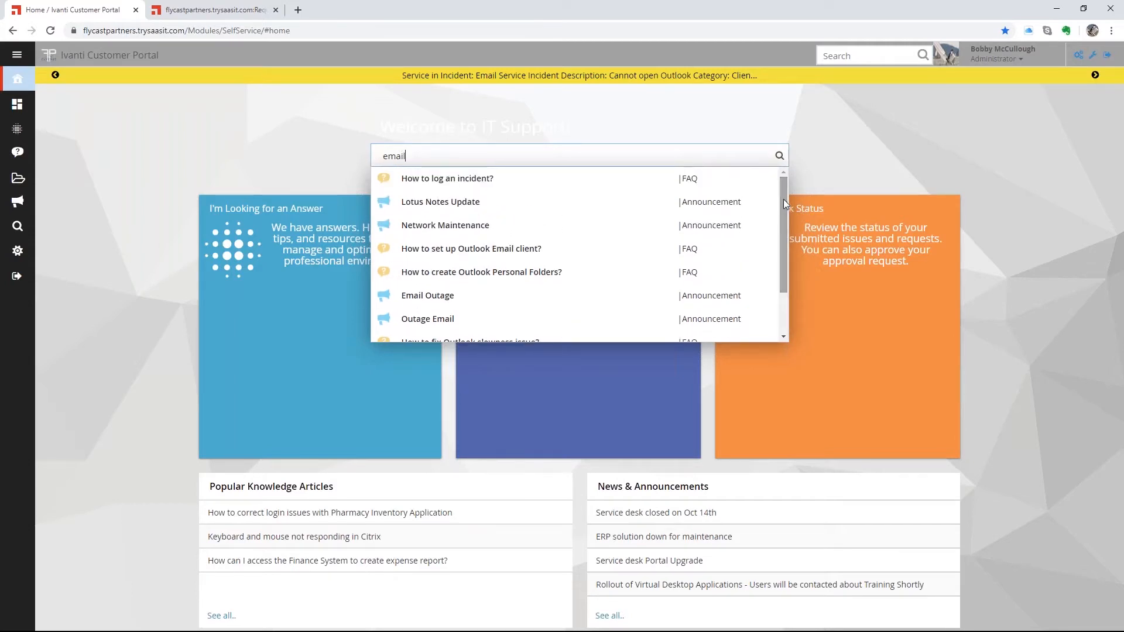
pyautogui.click(851, 147)
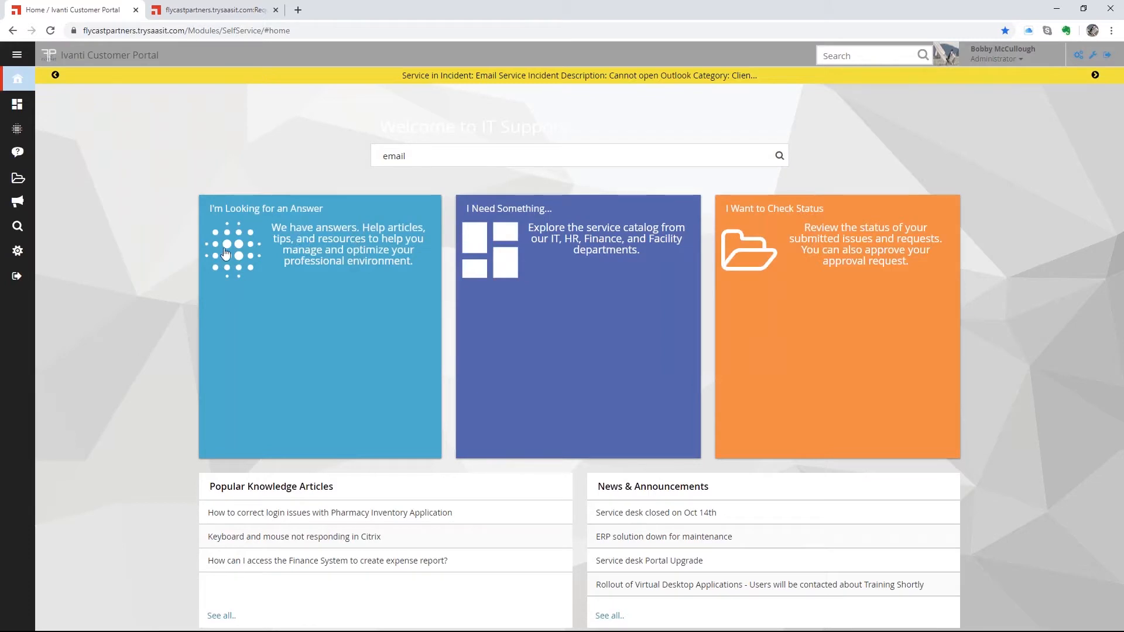
# - Open the 'I'm Looking for an Answer' tile to reach the Knowledge Base
pyautogui.click(282, 232)
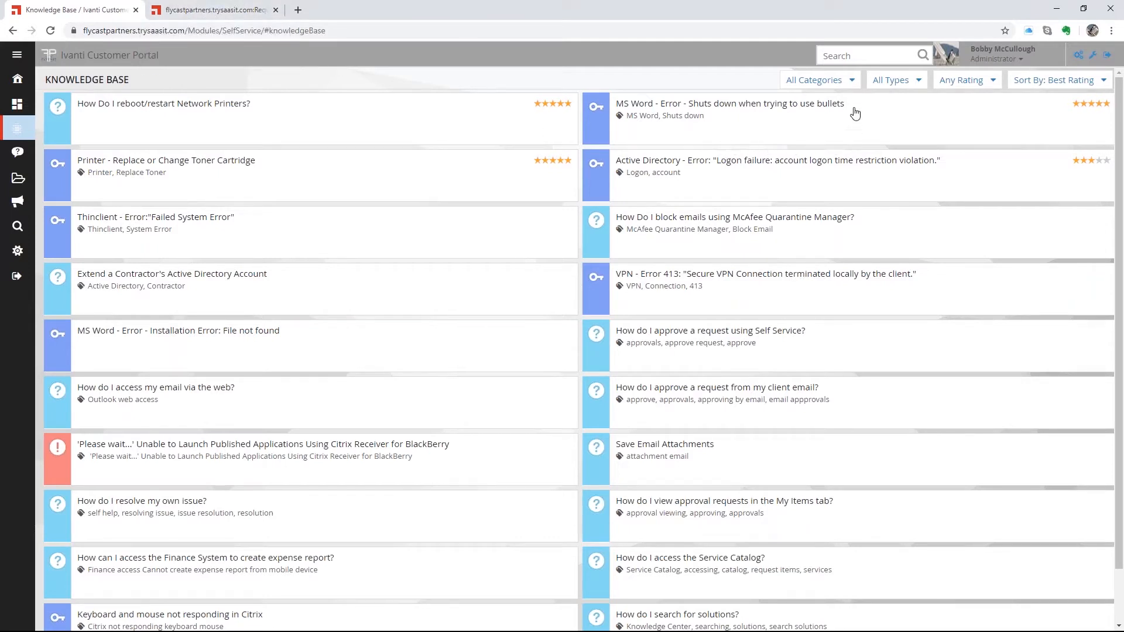
pyautogui.click(853, 84)
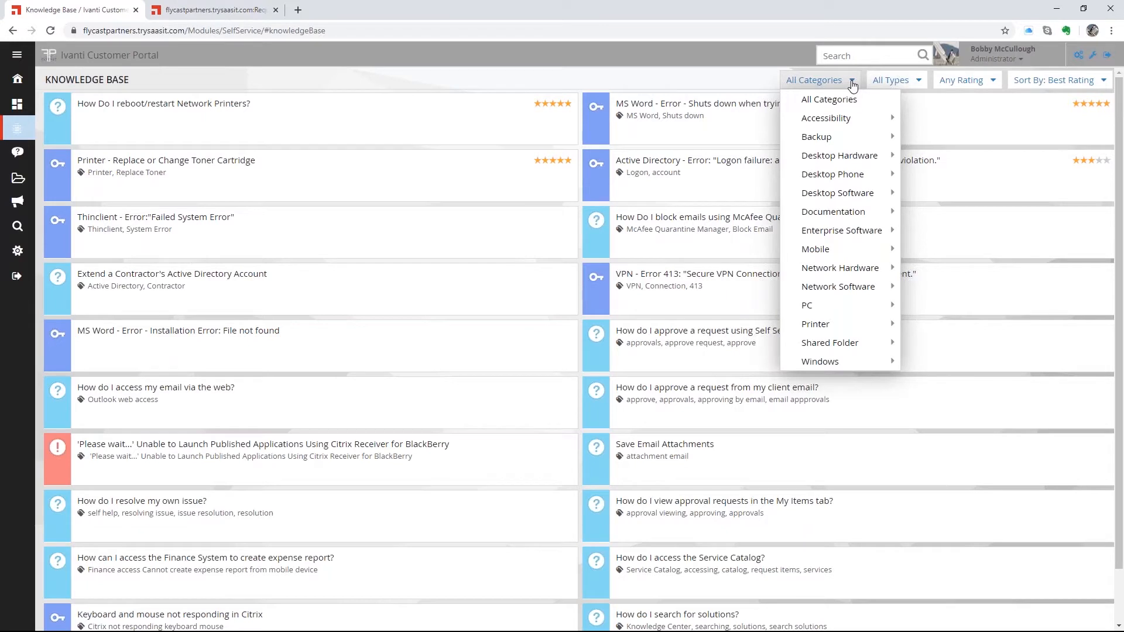
pyautogui.click(913, 83)
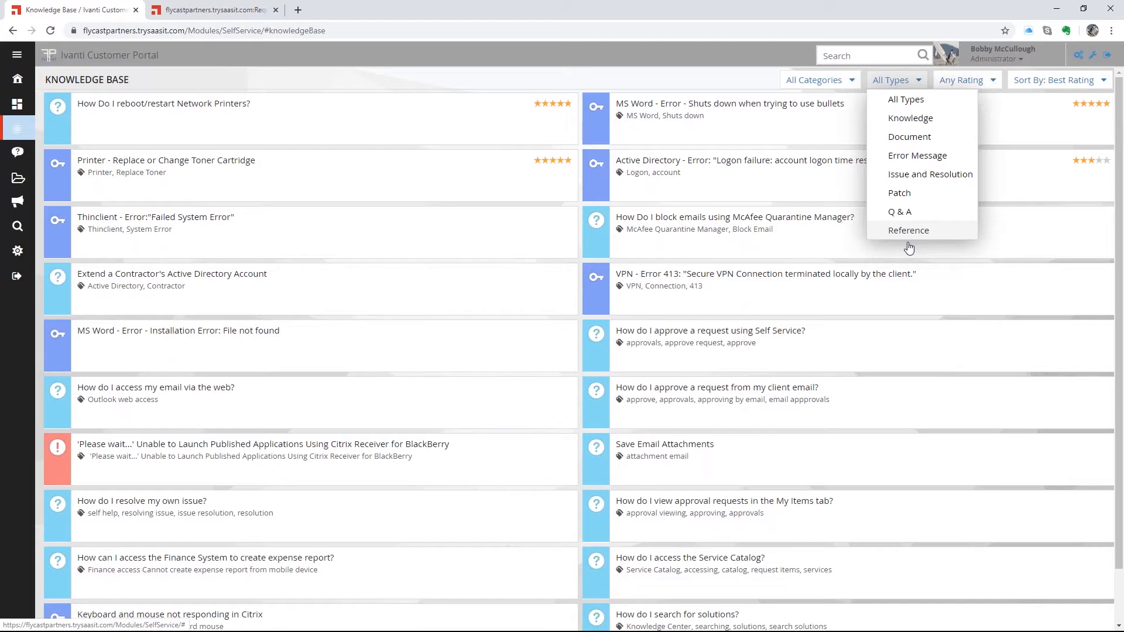
pyautogui.click(854, 54)
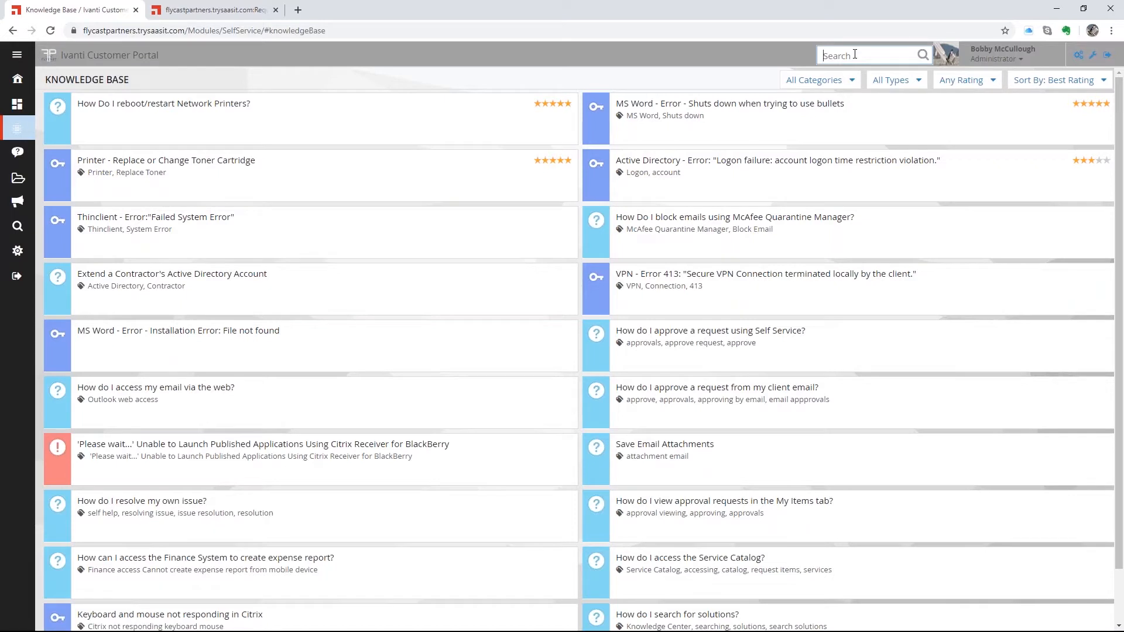
# - Search 'word' and open the article 'MS Word - Error - Shuts down when trying to use bullets'
pyautogui.write('word')
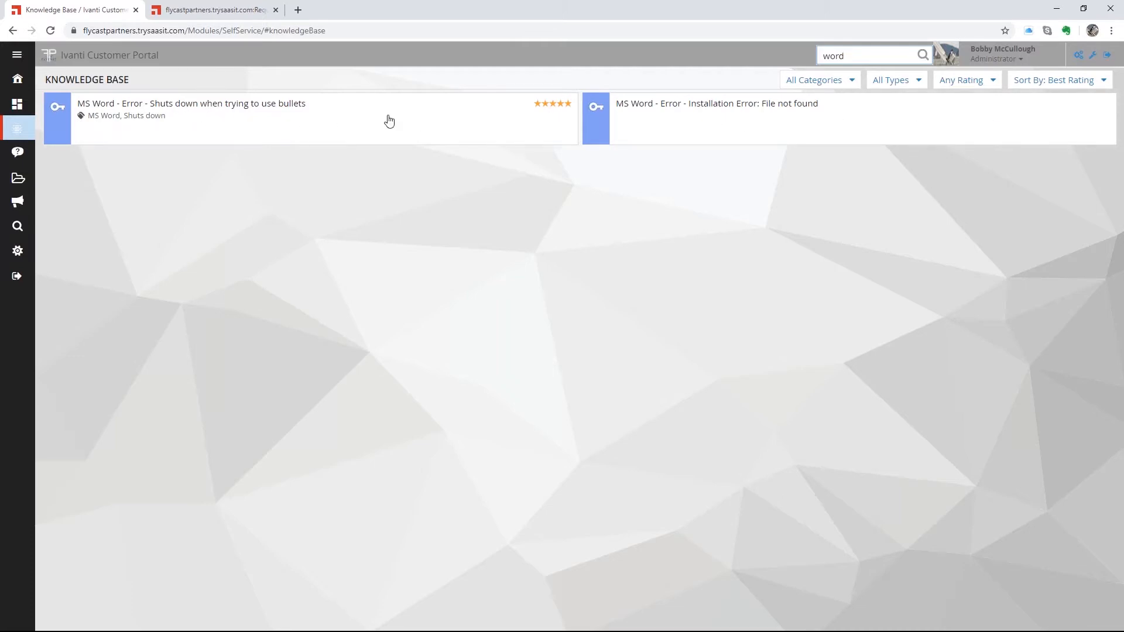
pyautogui.click(185, 109)
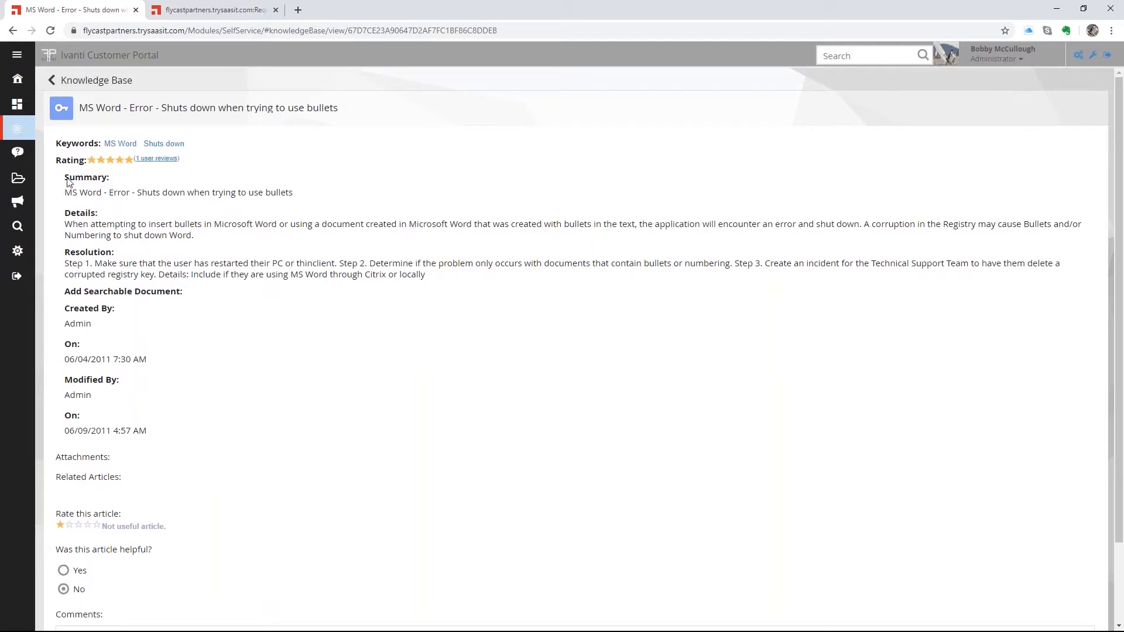
# - Read the bullets article's summary and resolution, then go back to the 'word' search results
pyautogui.moveTo(68, 182); pyautogui.dragTo(200, 299)
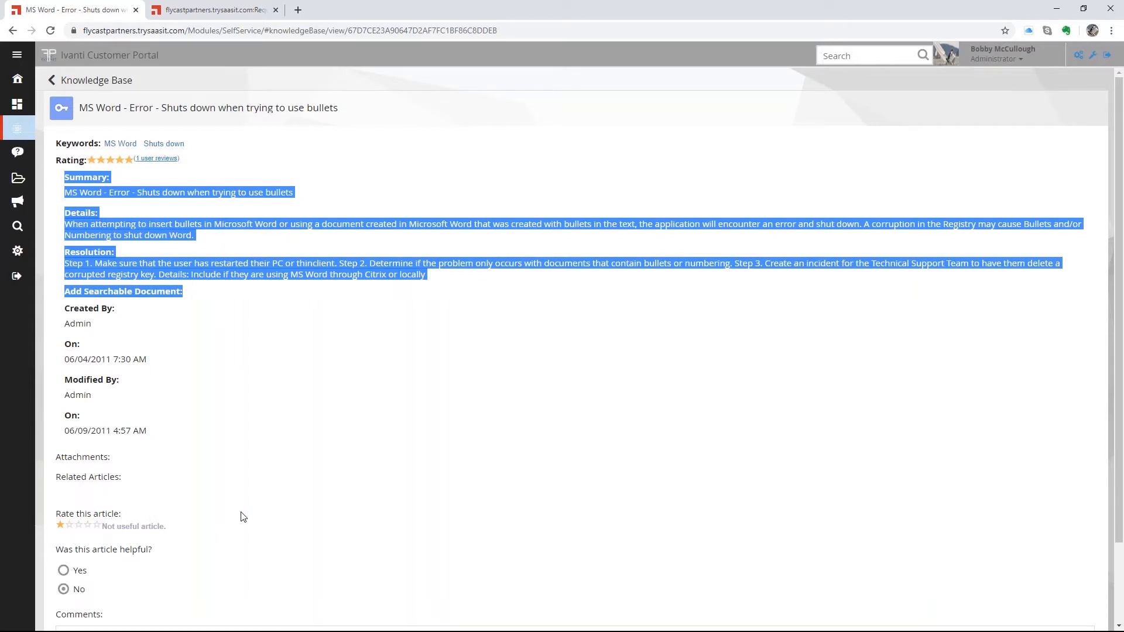
pyautogui.scroll(-2, 240, 515)
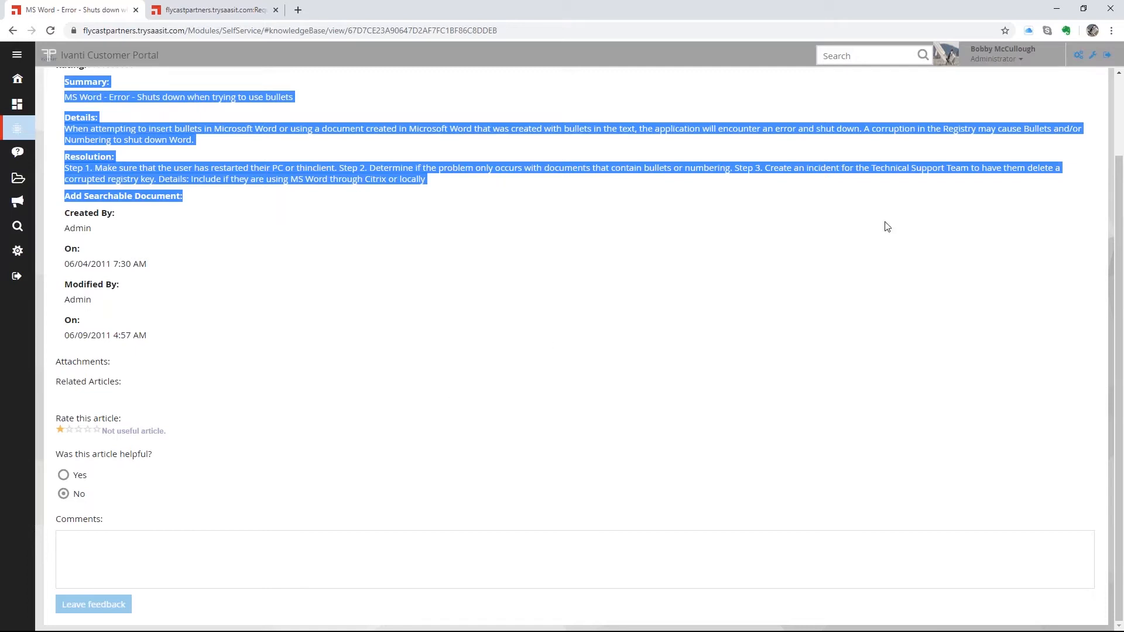
pyautogui.click(1119, 80)
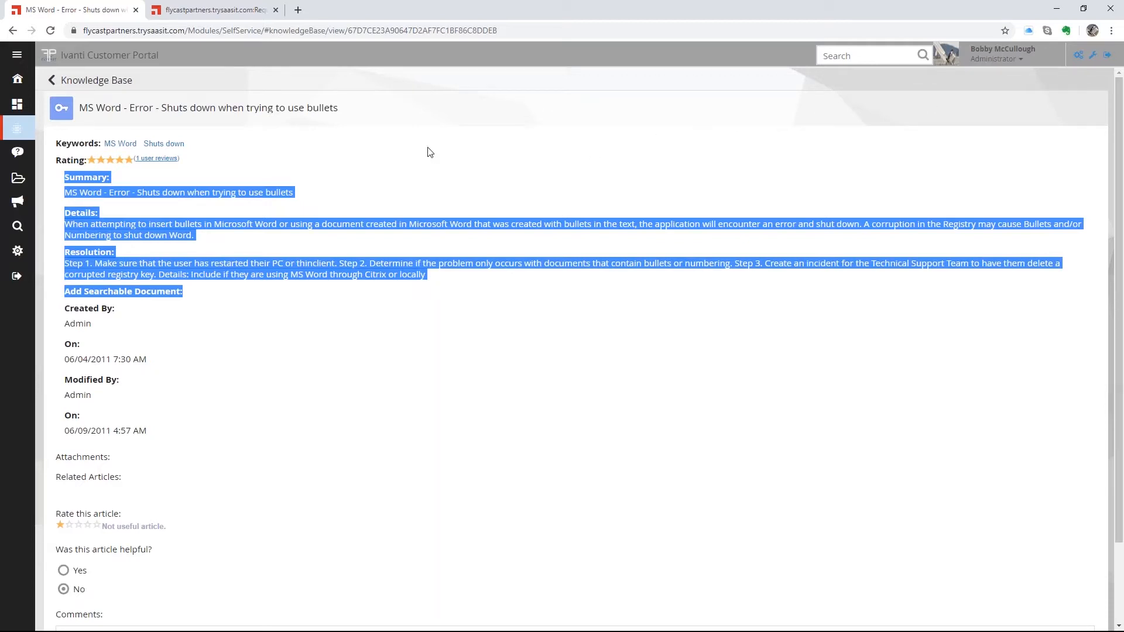
pyautogui.click(56, 83)
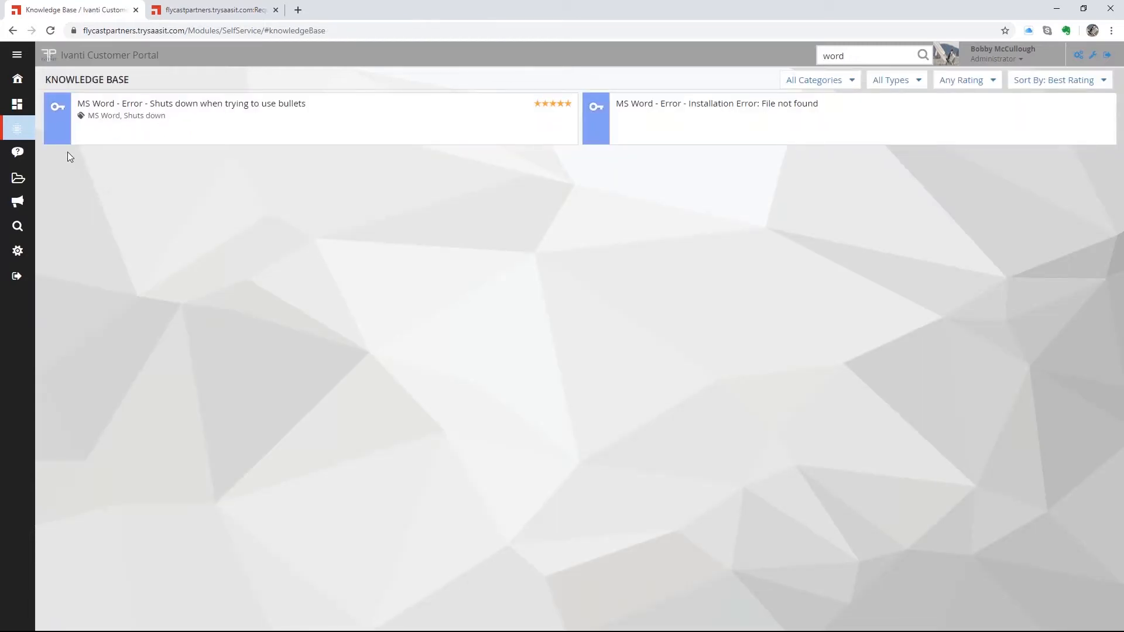
# - Go to the IT Support home page via the sidebar Home icon
pyautogui.click(17, 85)
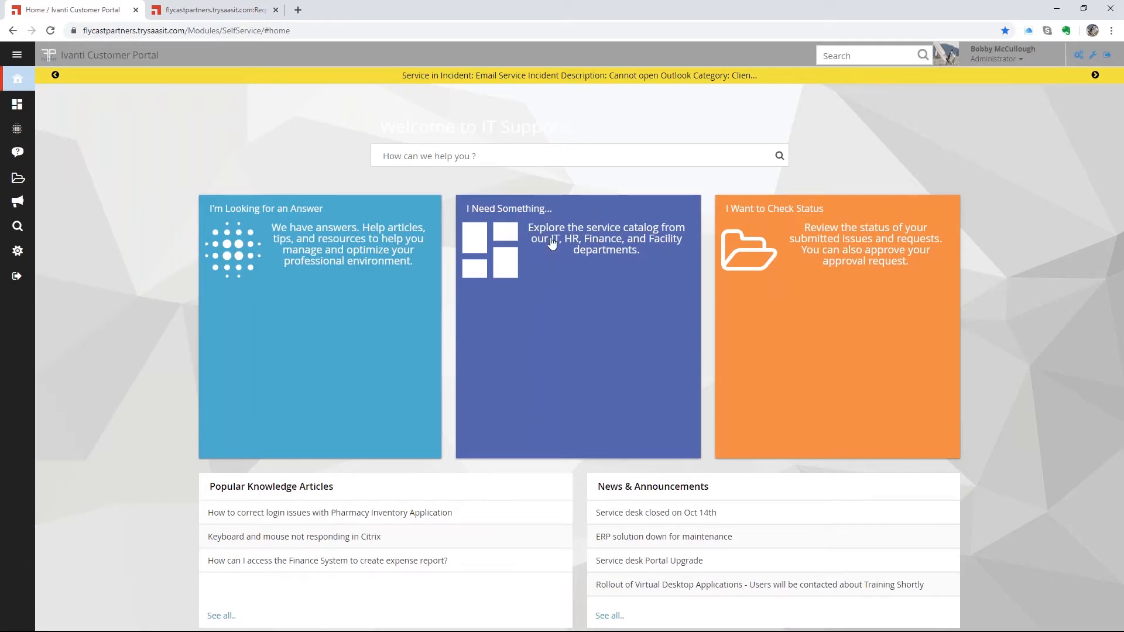
# - Open the Service Catalog from 'I Need Something...' and tick the HR Services filter
pyautogui.click(572, 266)
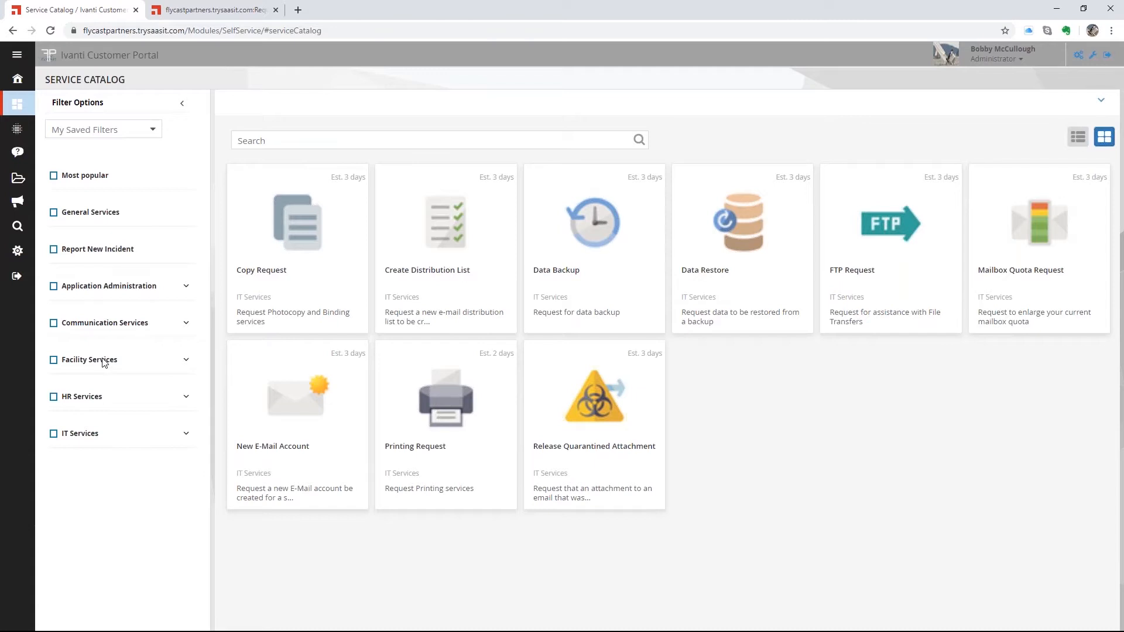
pyautogui.click(53, 398)
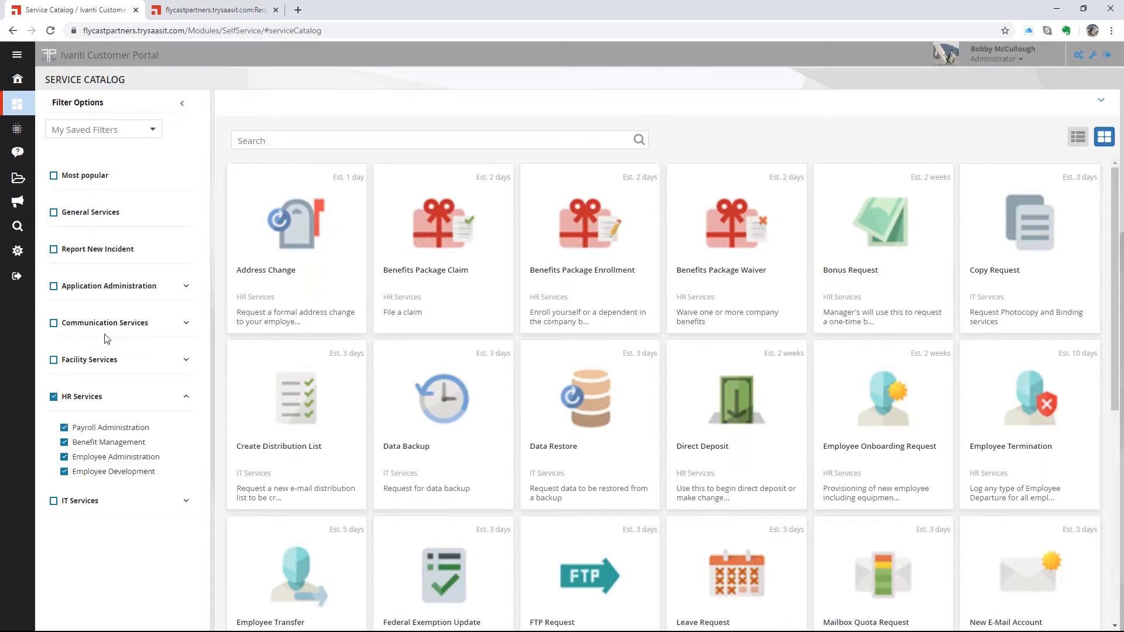
# - Open the Employee Onboarding Request card to see its 2-week delivery estimate
pyautogui.click(888, 403)
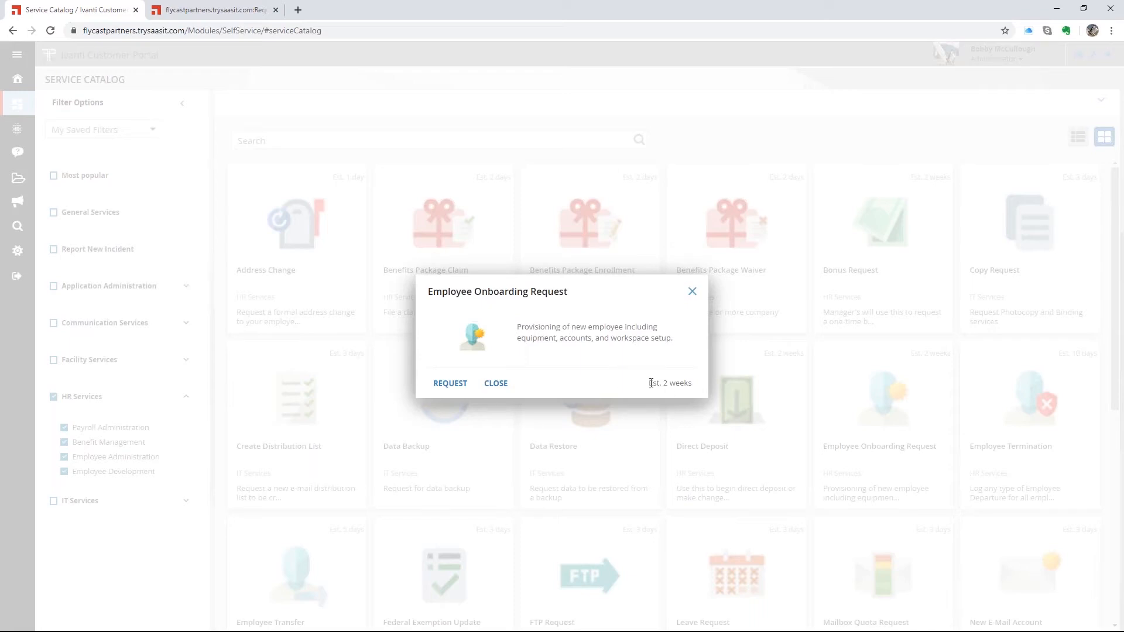
# - Start an Employee Onboarding Request, keeping Contract as the employment type
pyautogui.moveTo(646, 383); pyautogui.dragTo(693, 383)
pyautogui.click(449, 388)
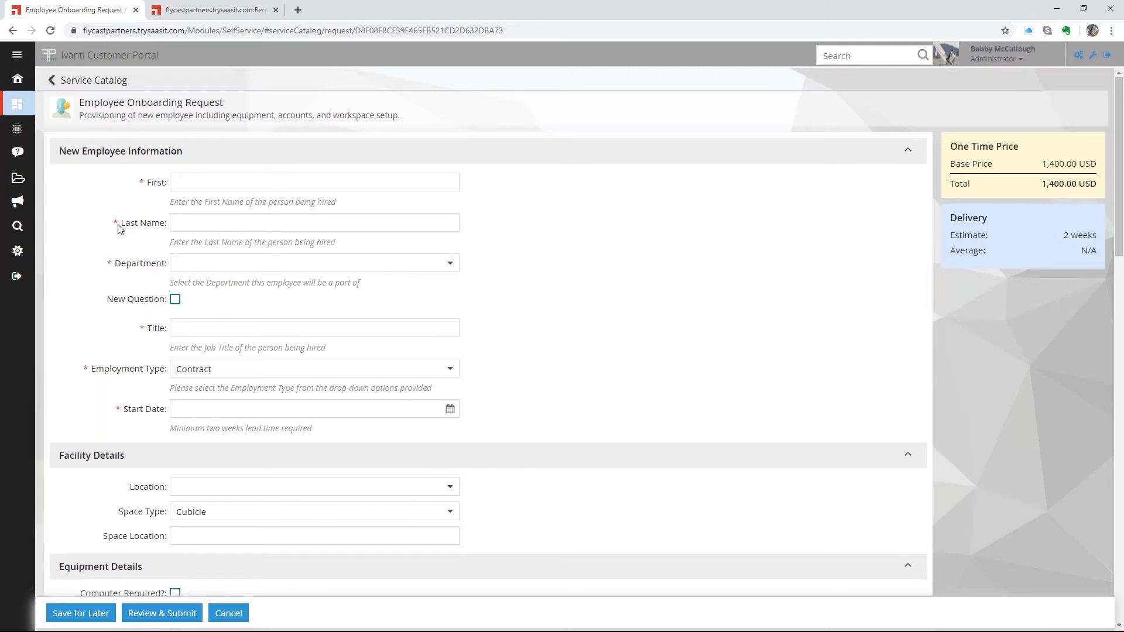
pyautogui.click(449, 371)
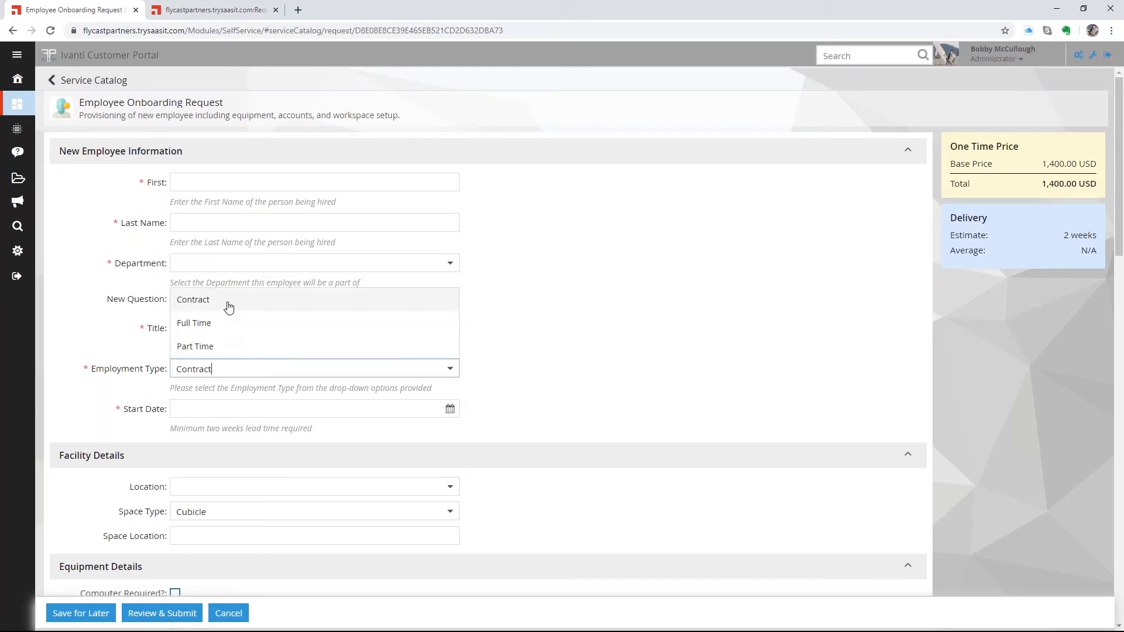
pyautogui.click(670, 419)
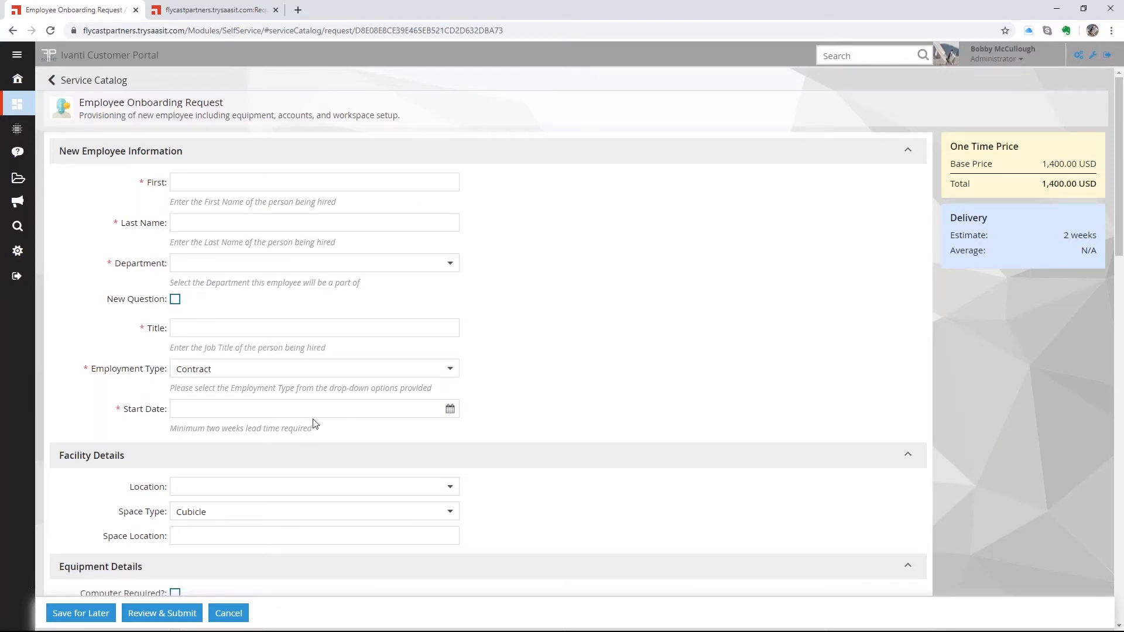
# - Check the Start Date calendar and the Department list without picking any values
pyautogui.click(449, 408)
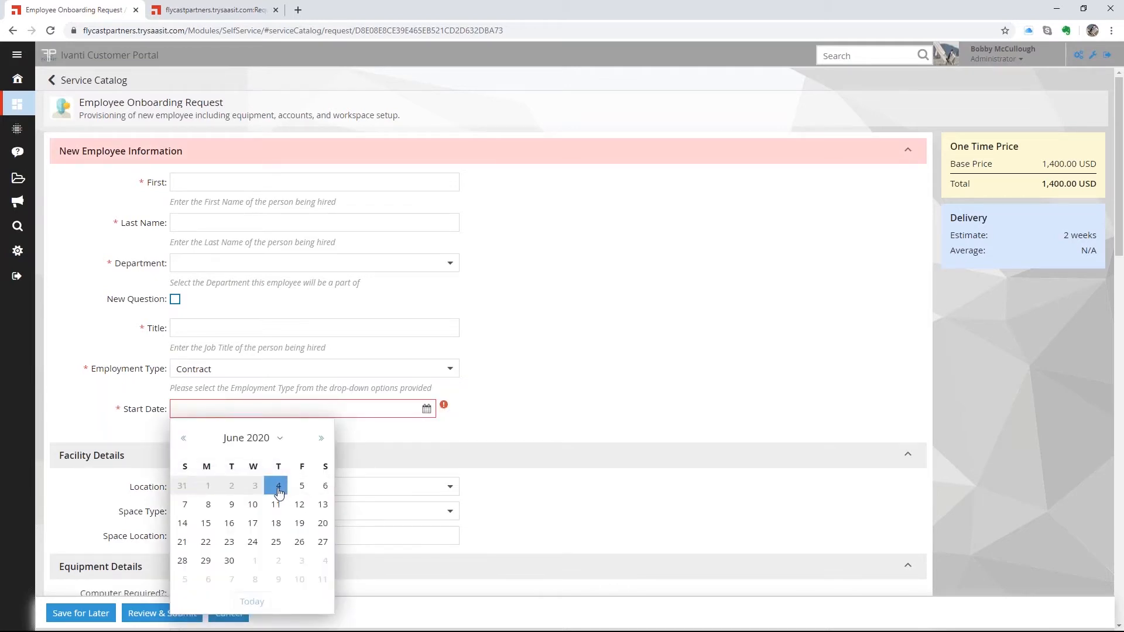
pyautogui.click(557, 403)
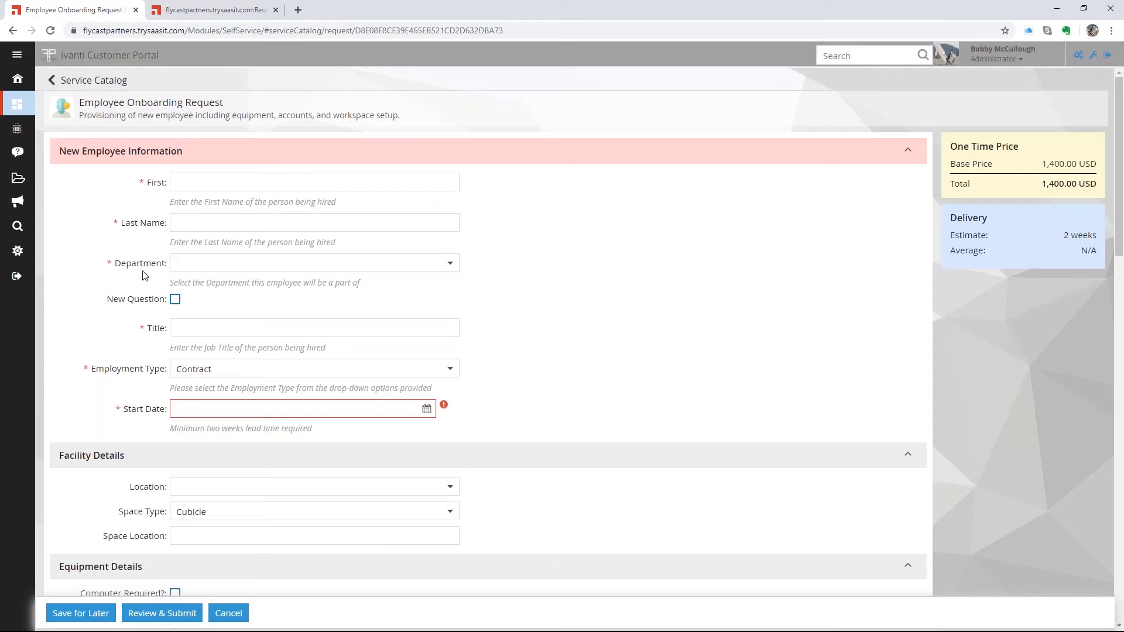
pyautogui.click(448, 264)
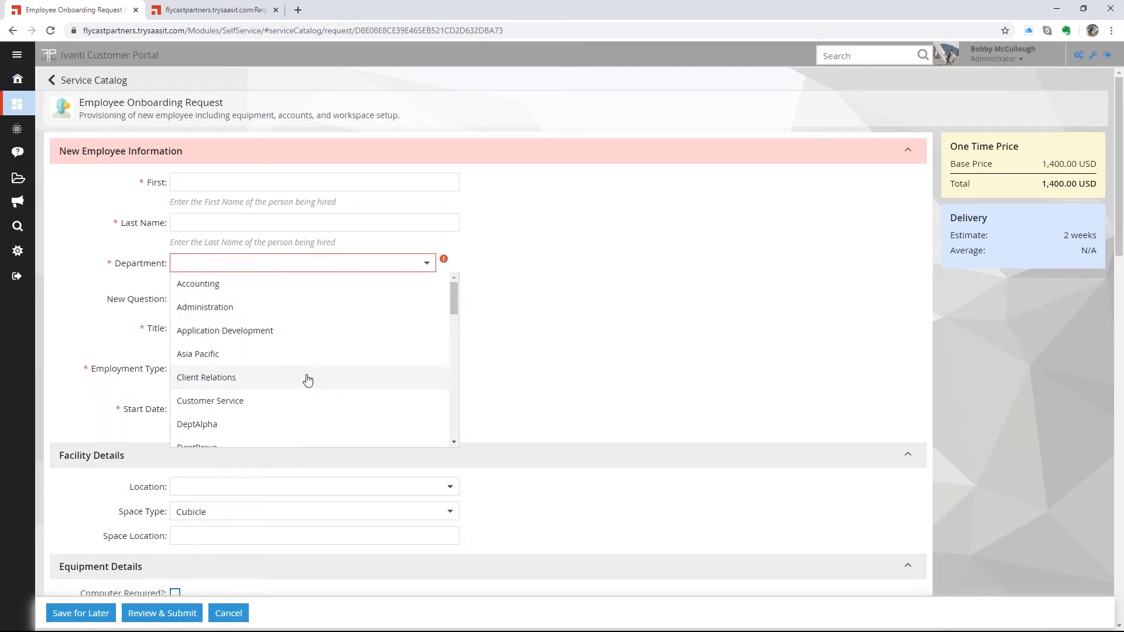
pyautogui.click(515, 289)
# - Pick US - Colorado Springs from the Location list in the facility details
pyautogui.scroll(-5, 518, 292)
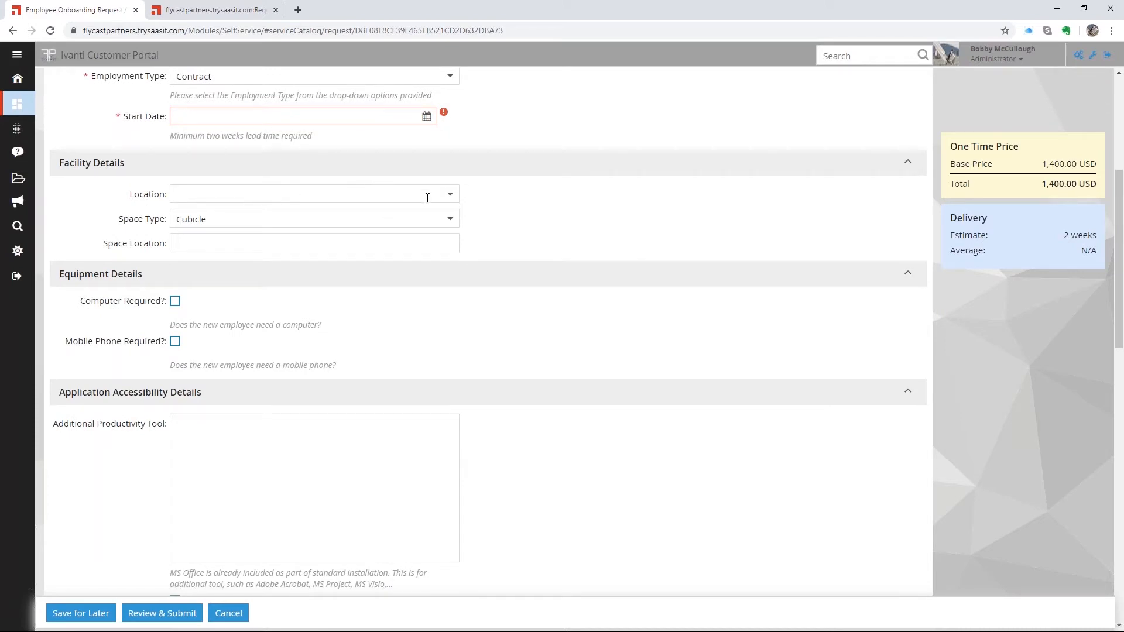
pyautogui.click(450, 195)
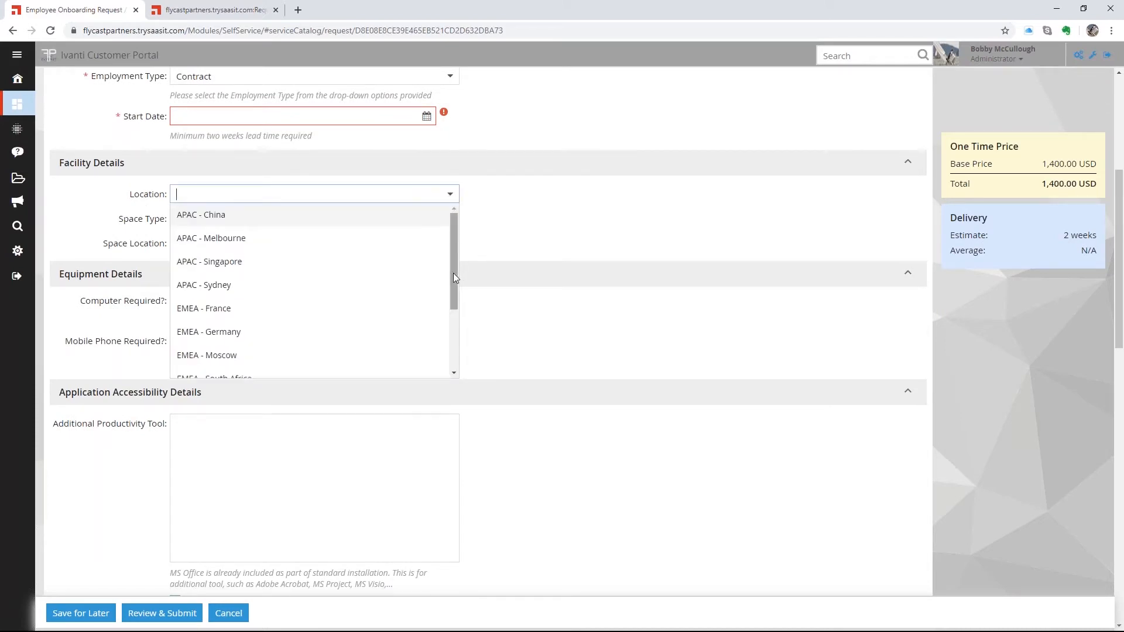
pyautogui.moveTo(453, 273); pyautogui.dragTo(455, 341)
pyautogui.click(230, 320)
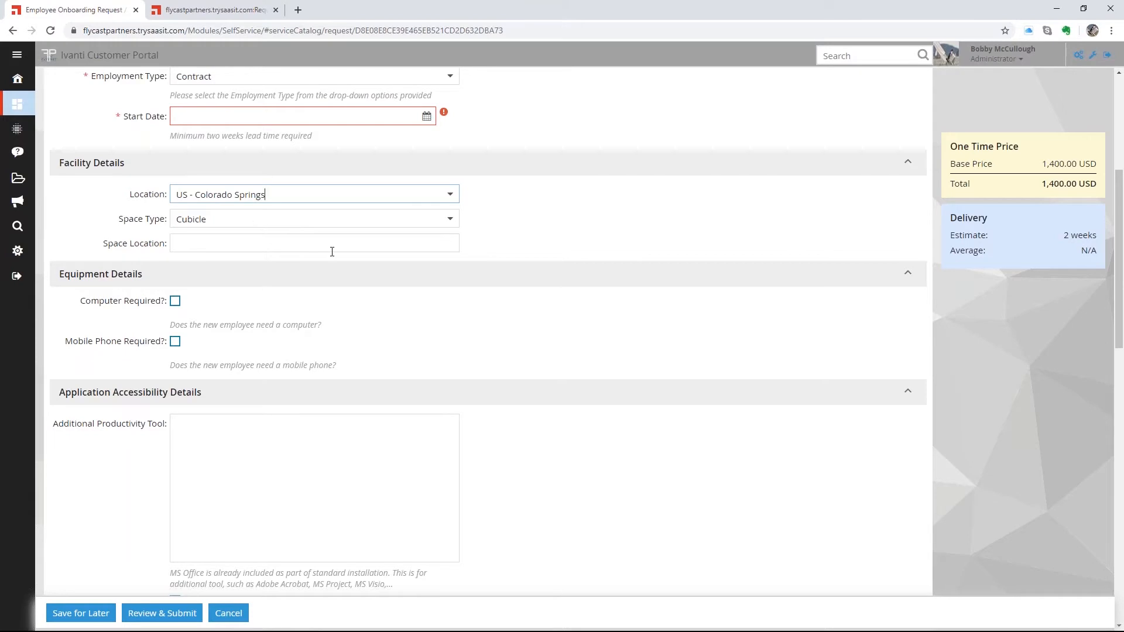
pyautogui.scroll(-2, 475, 261)
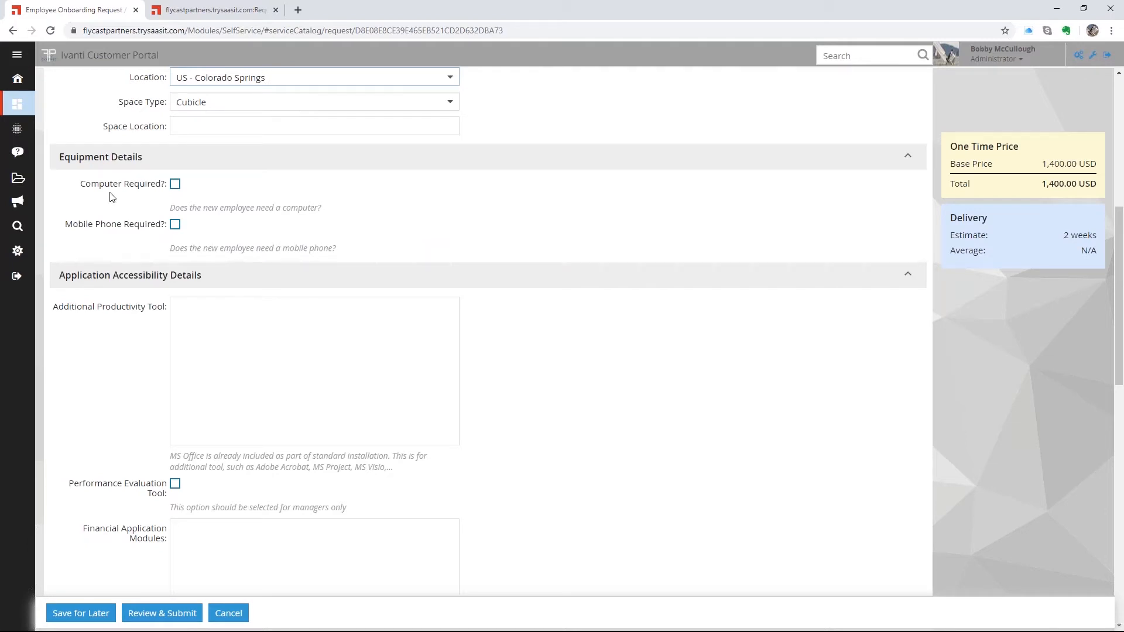
# - Require a Notebook computer and an iPhone X, and add an ergonomic keyboard and mouse
pyautogui.click(175, 185)
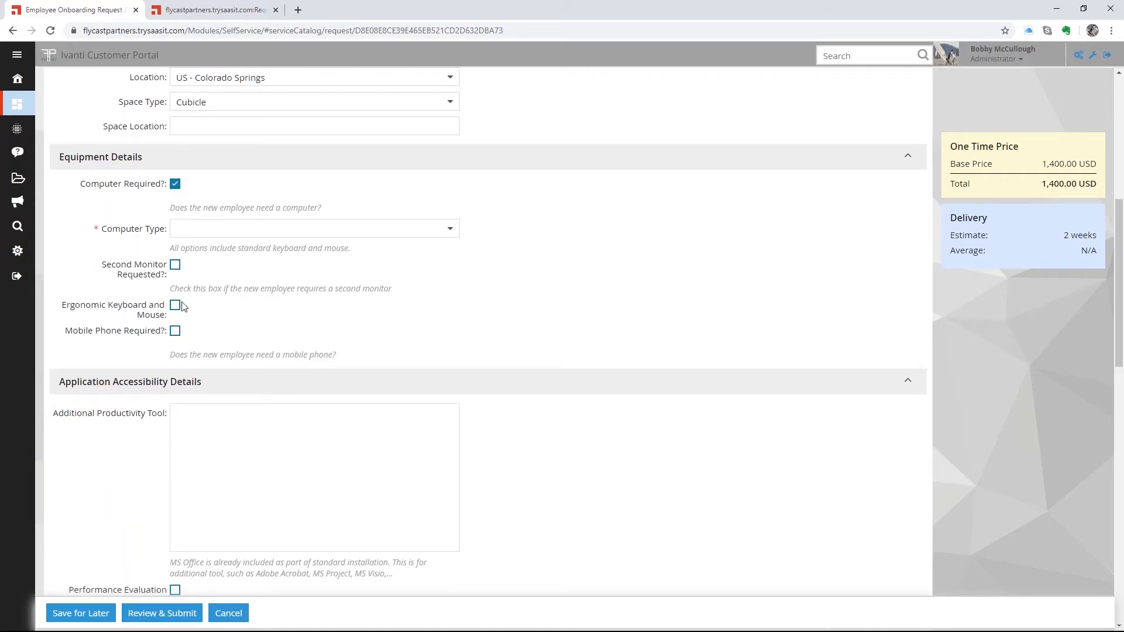
pyautogui.click(449, 228)
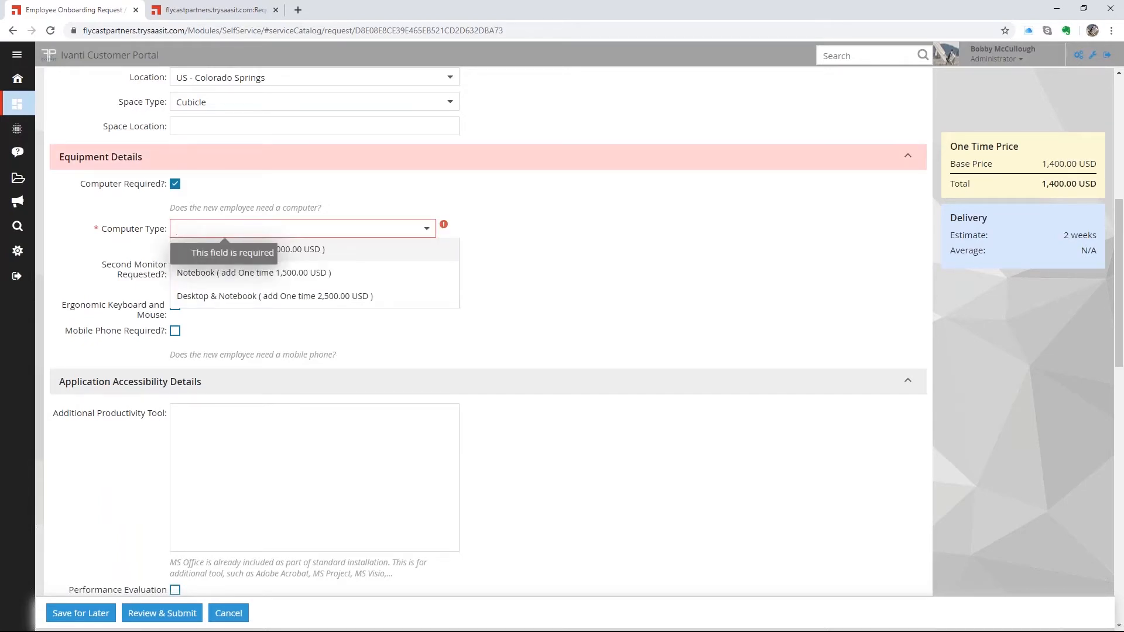
pyautogui.click(274, 274)
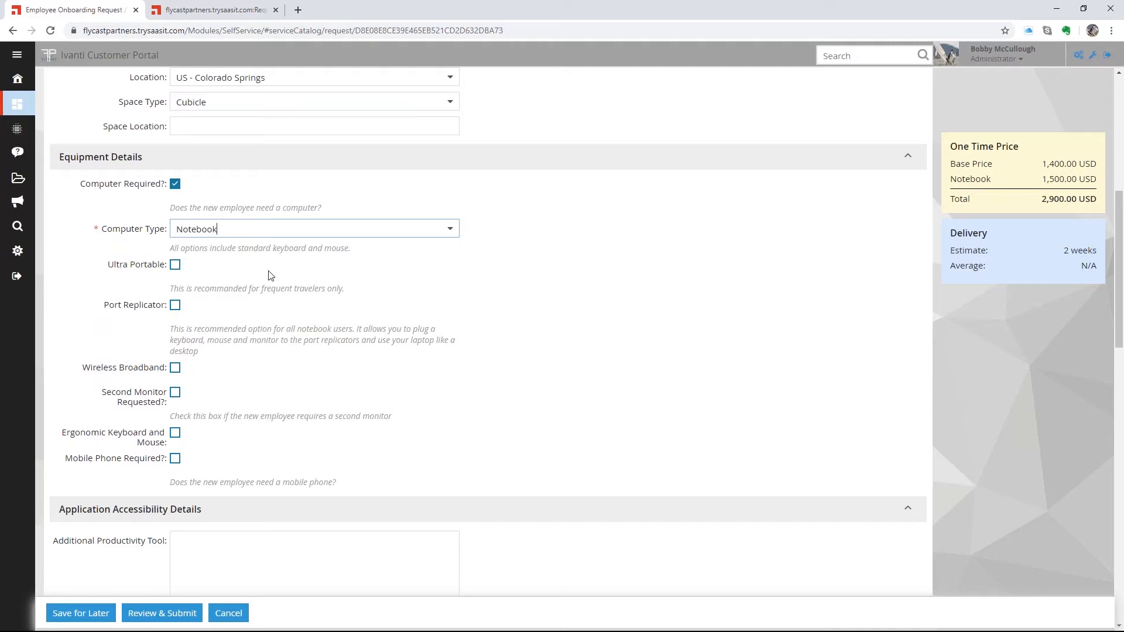
pyautogui.click(175, 458)
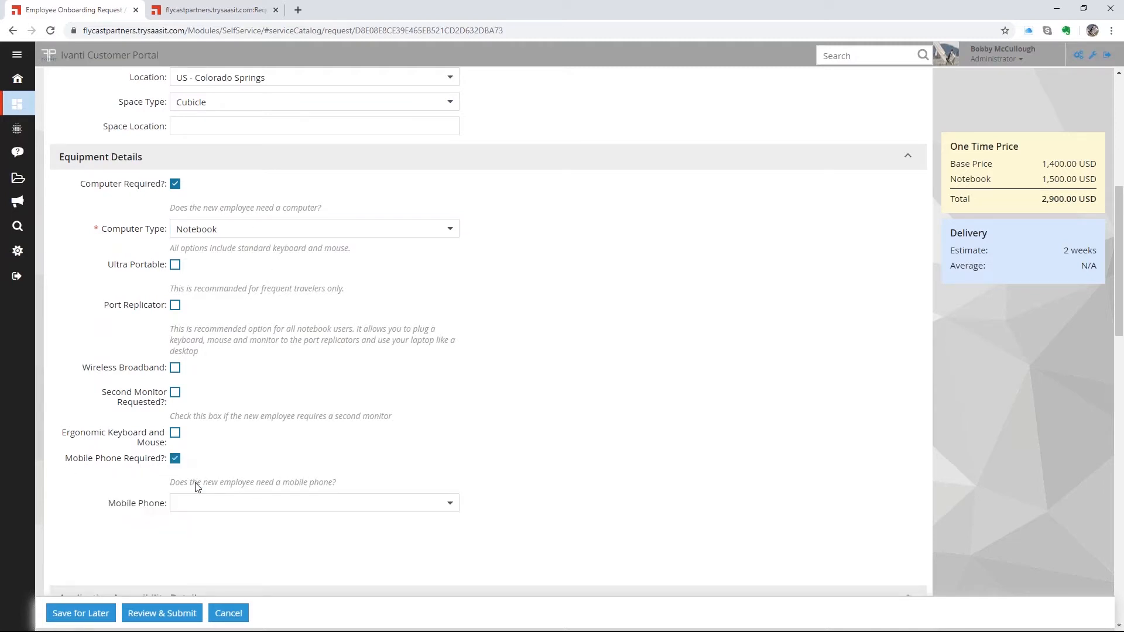
pyautogui.click(450, 503)
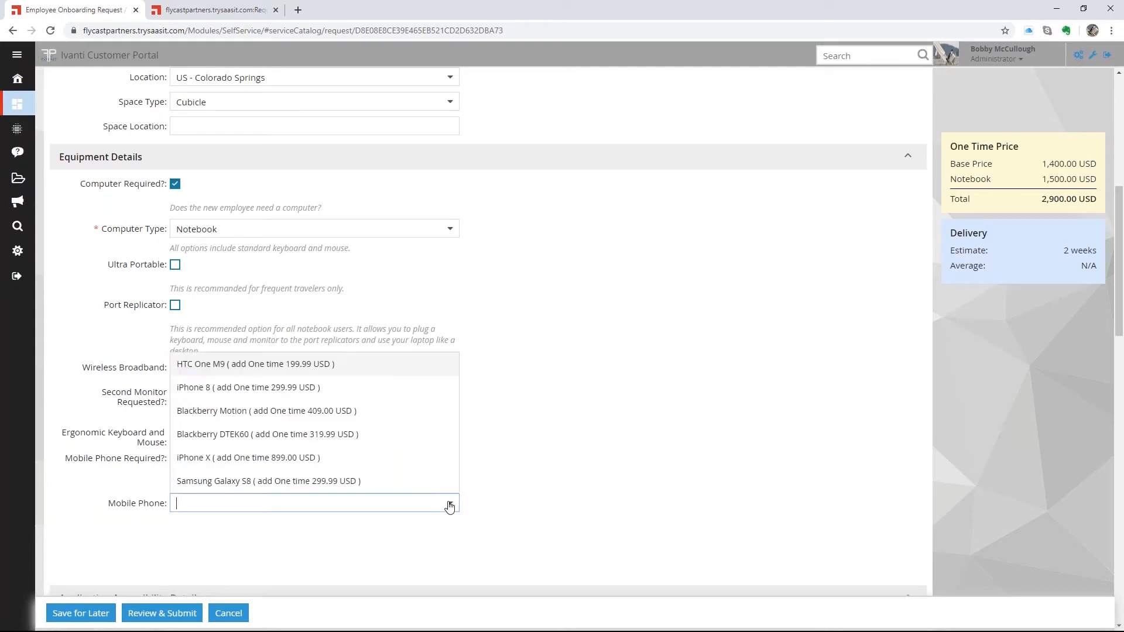
pyautogui.click(250, 458)
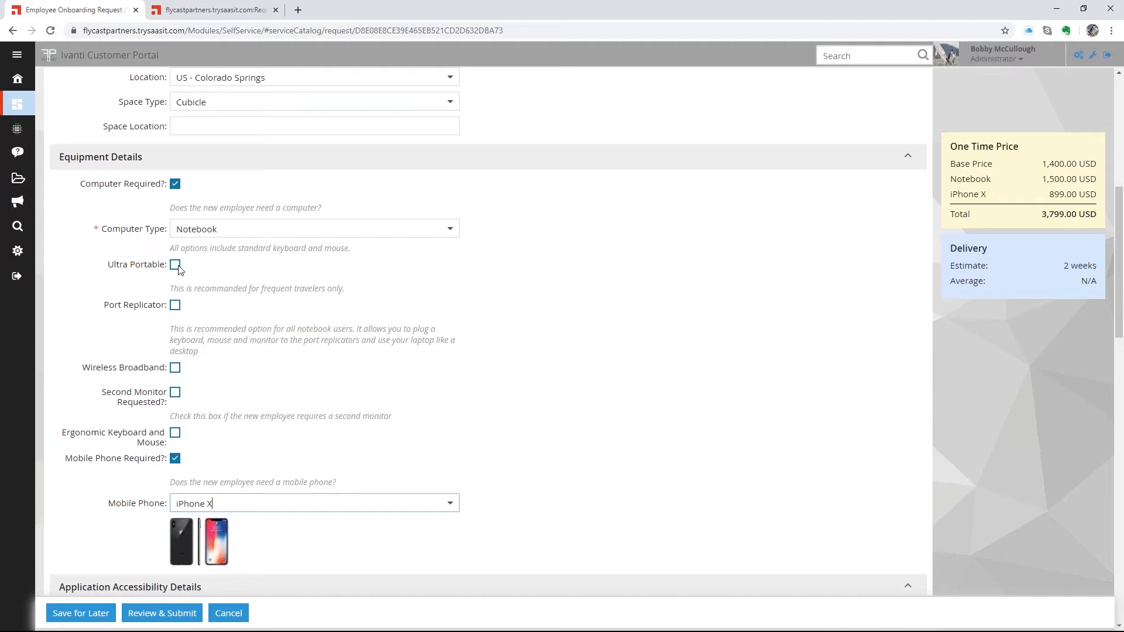
pyautogui.click(175, 432)
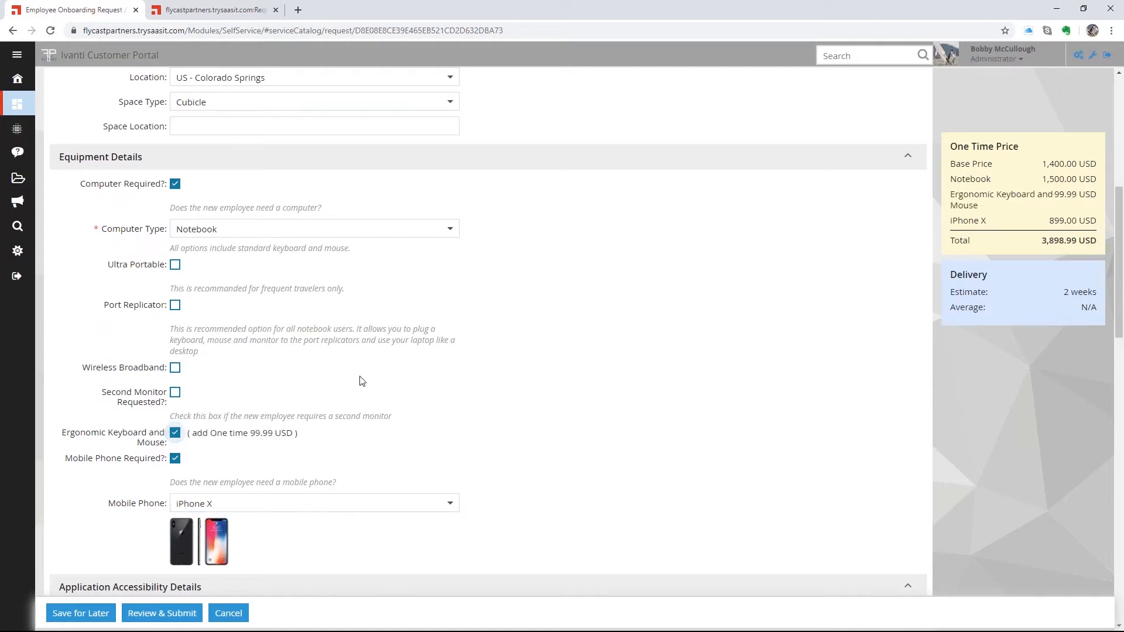
# - Scroll through Application Accessibility and Other Details, then back up to New Employee Information
pyautogui.scroll(-4, 269, 382)
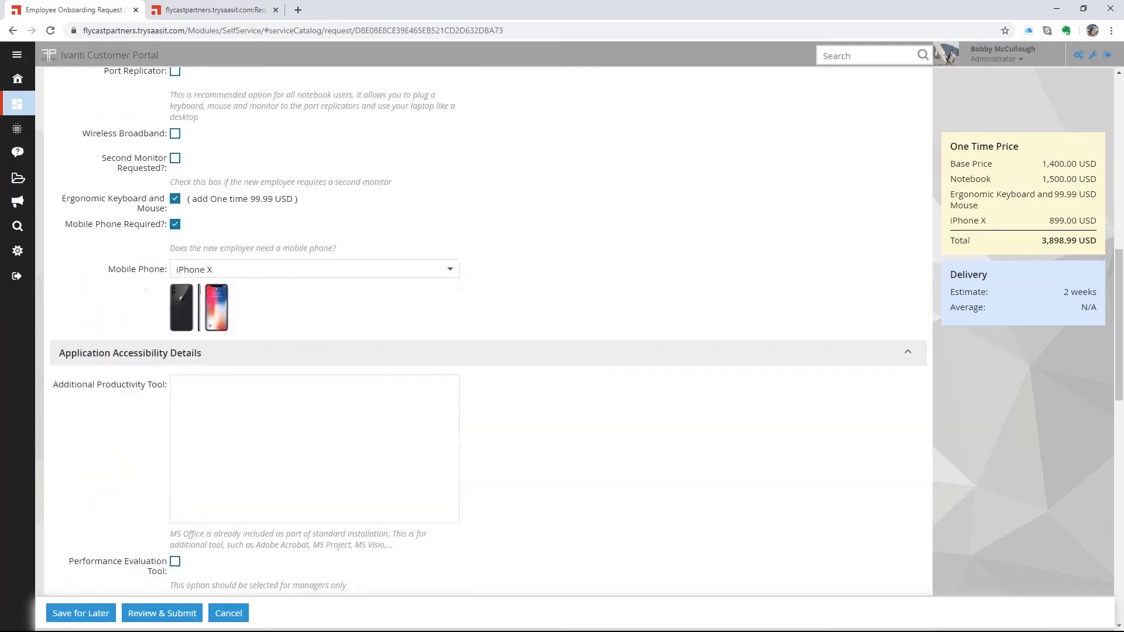
pyautogui.scroll(5, 316, 368)
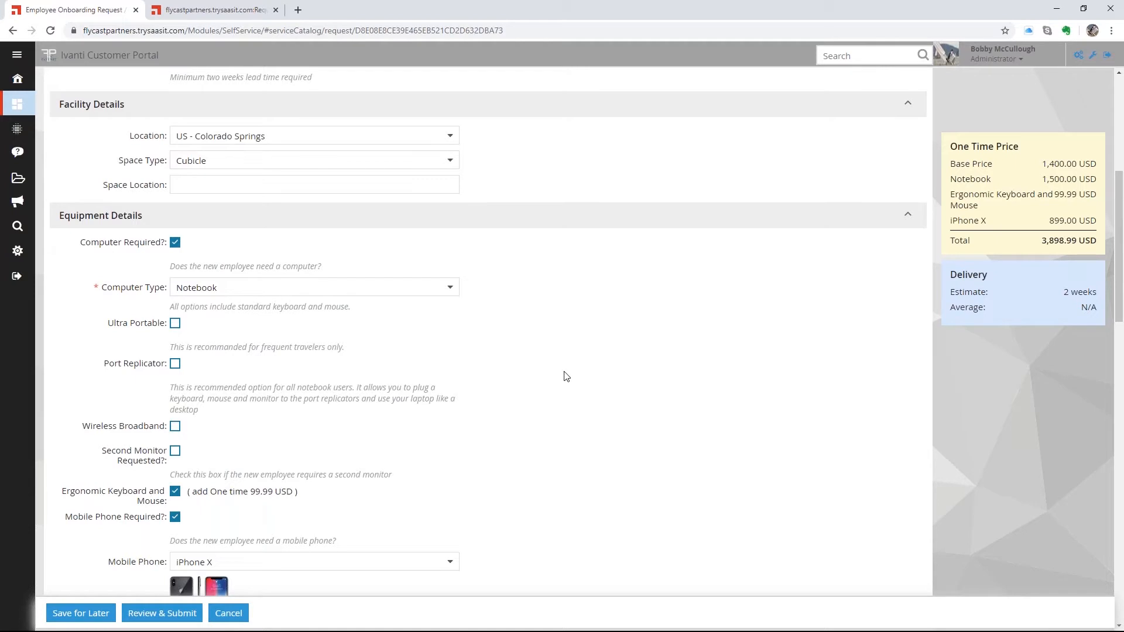
pyautogui.scroll(-9, 548, 369)
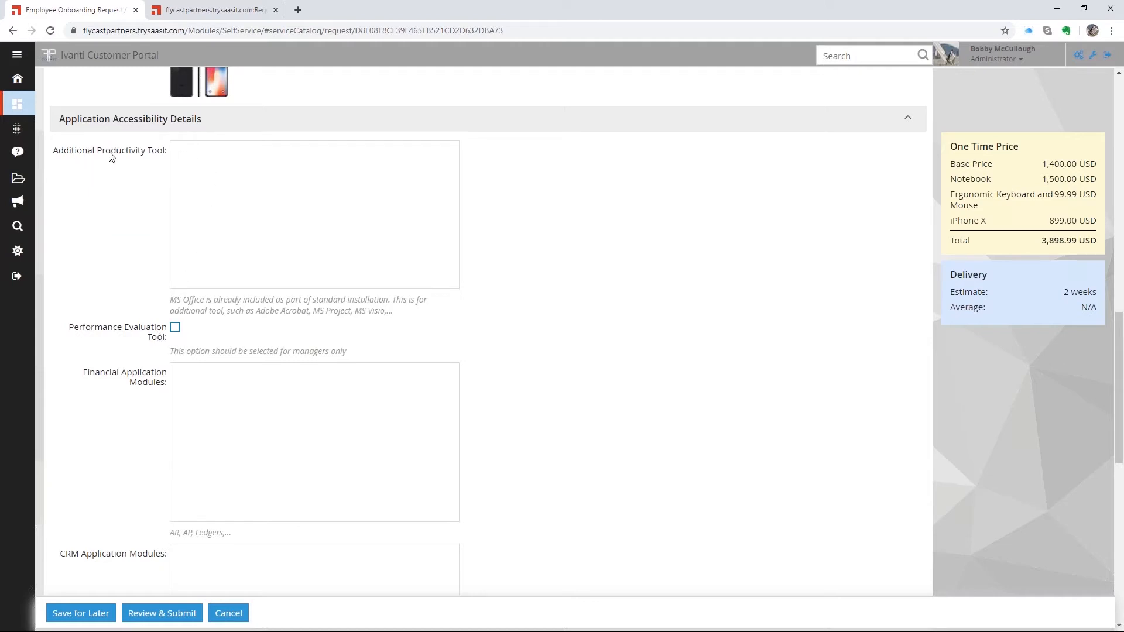
pyautogui.scroll(-7, 462, 336)
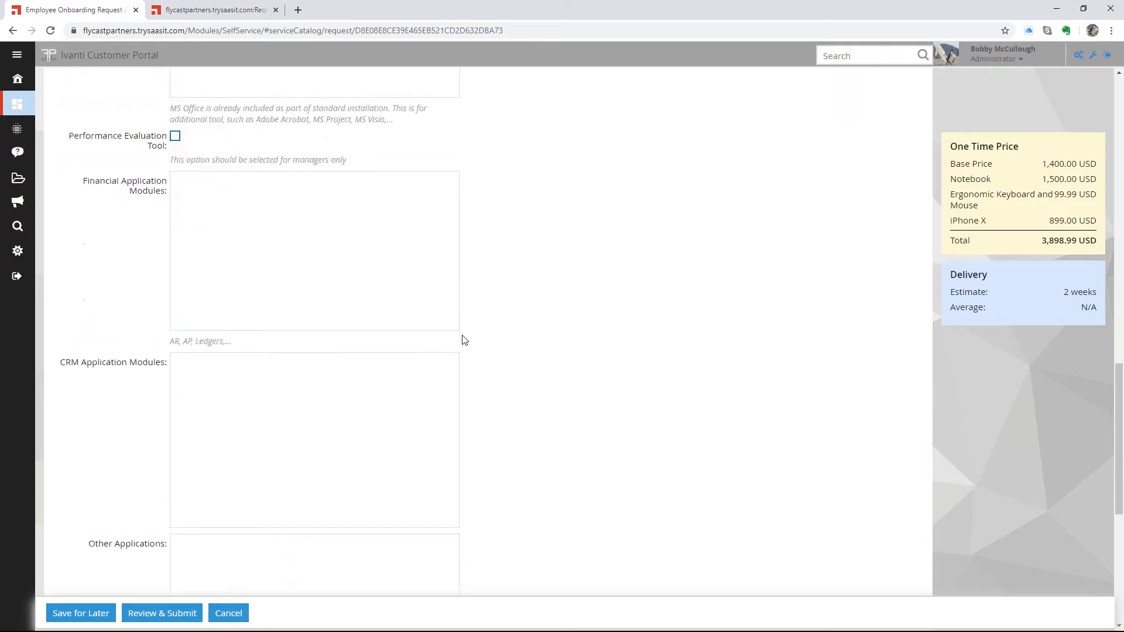
pyautogui.scroll(6, 359, 332)
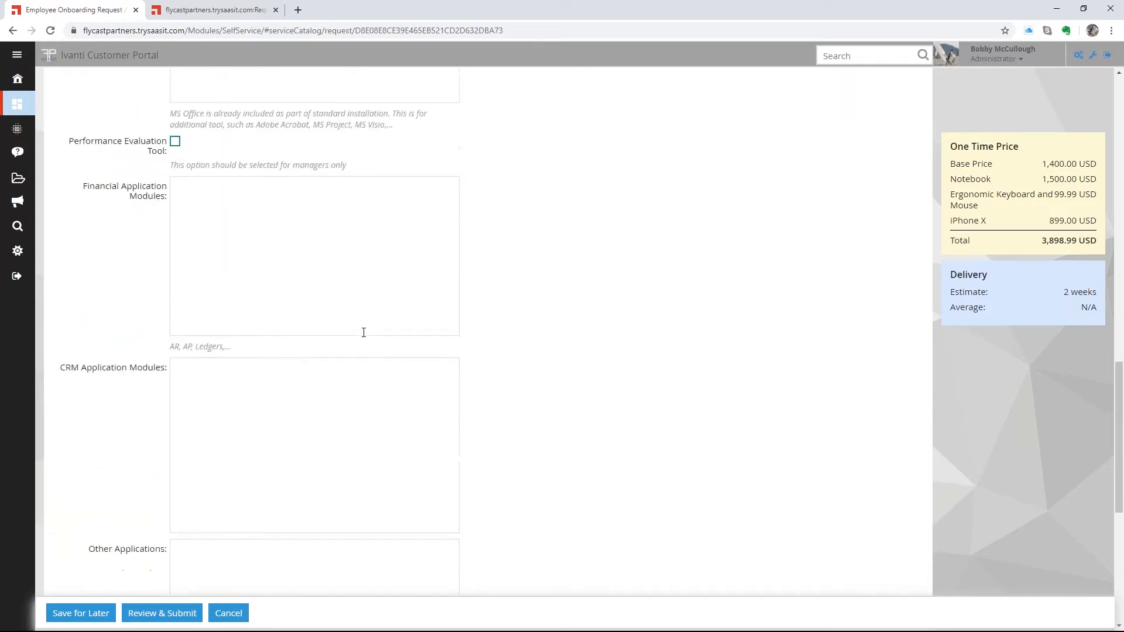
pyautogui.scroll(4, 363, 332)
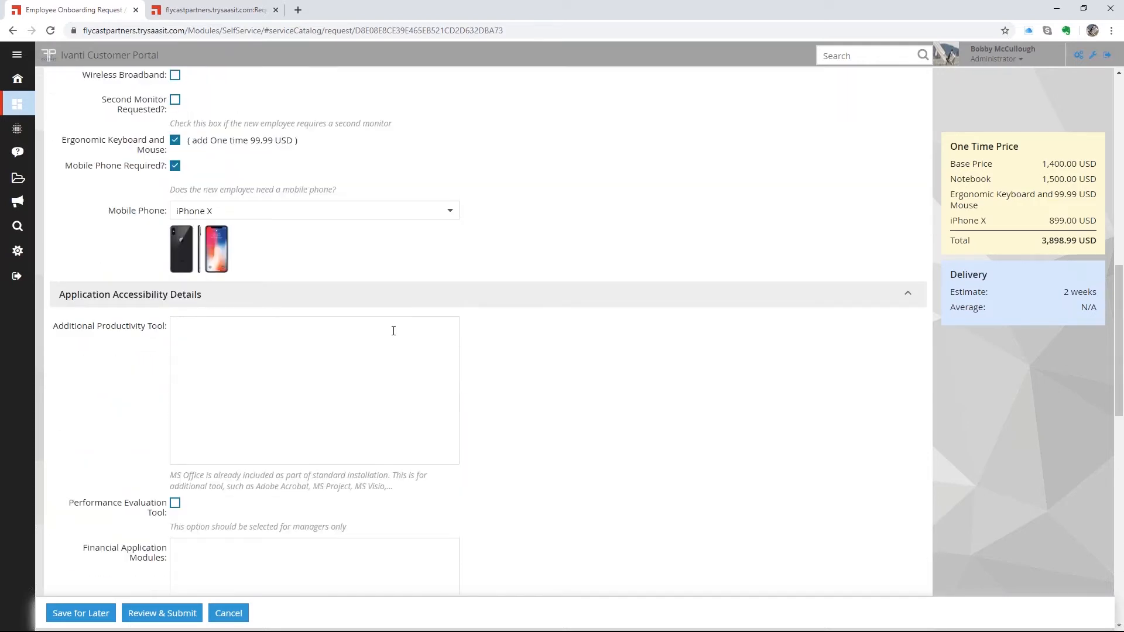
pyautogui.scroll(5, 393, 331)
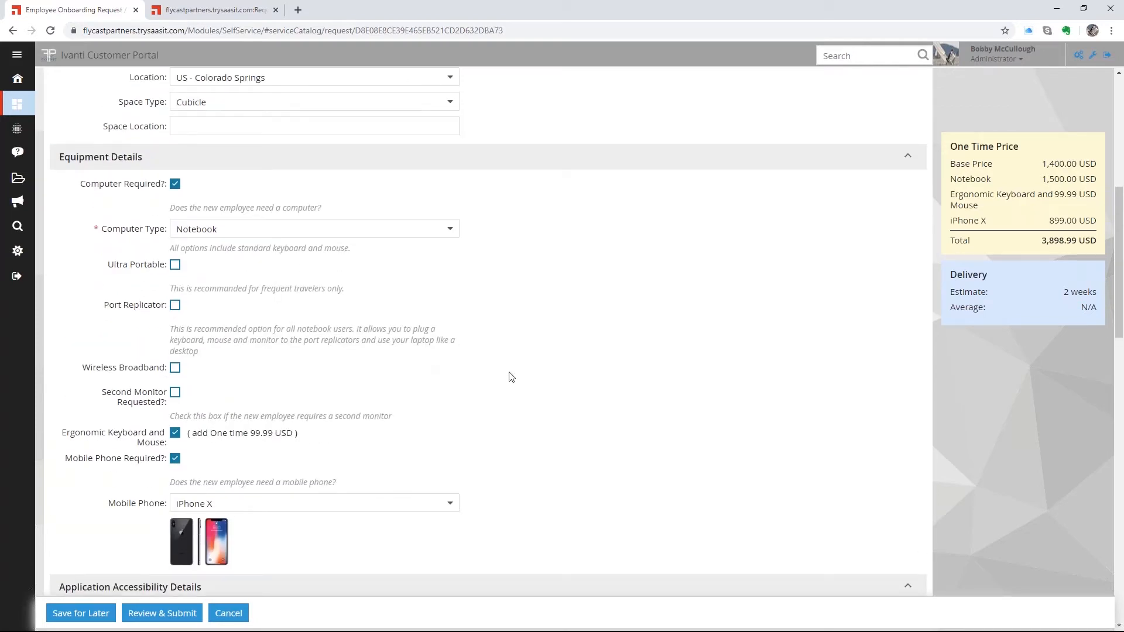
pyautogui.scroll(-5, 511, 377)
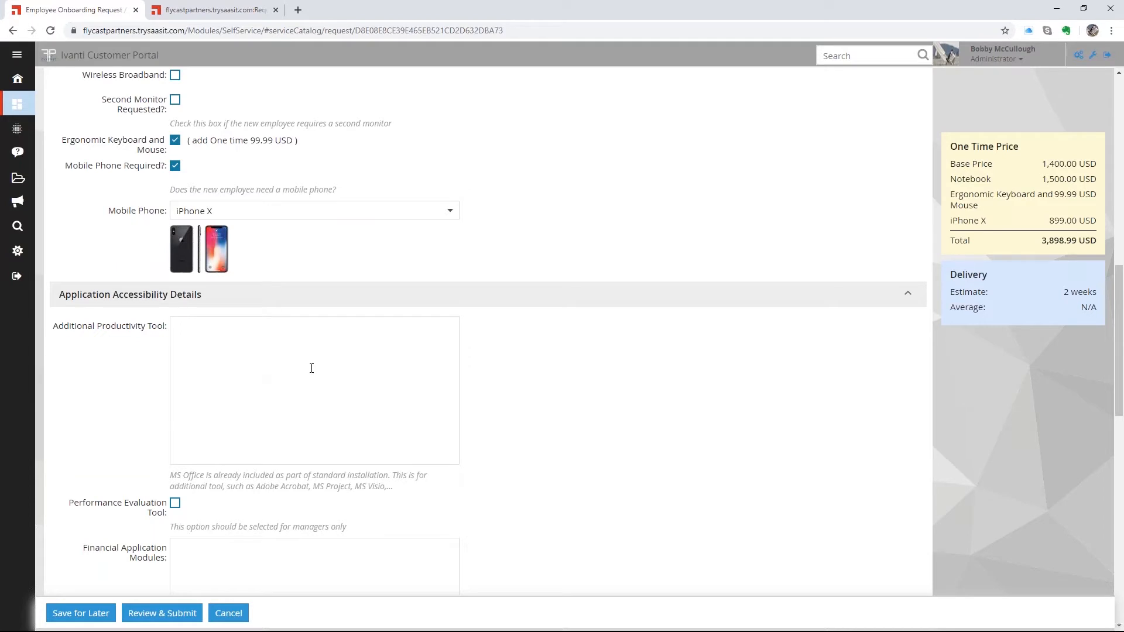
pyautogui.scroll(-12, 411, 399)
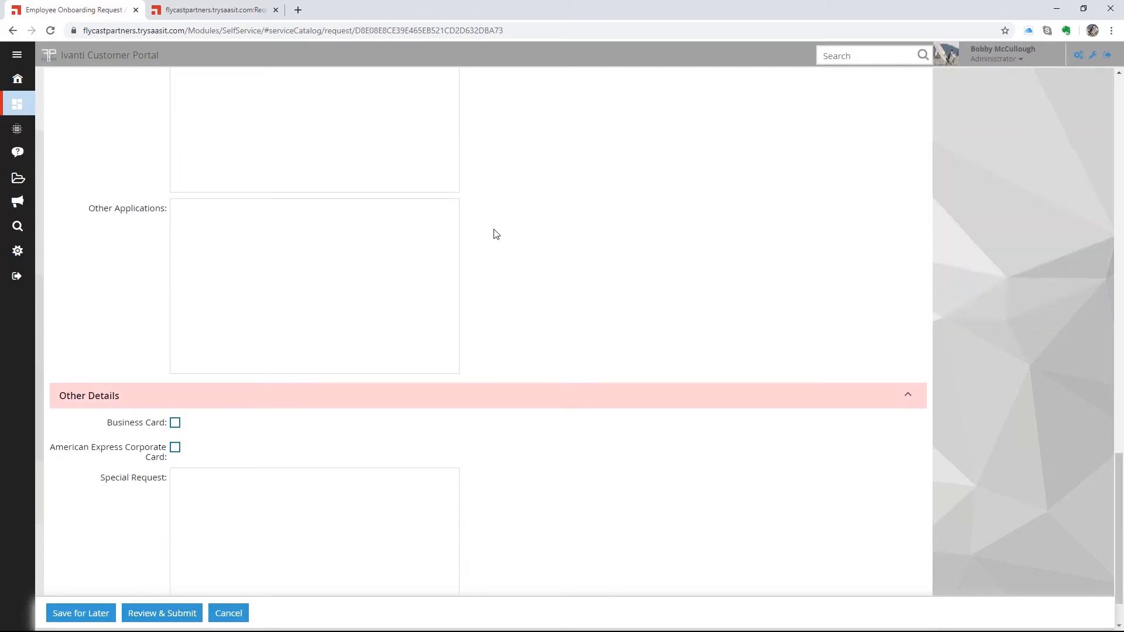
pyautogui.scroll(20, 495, 232)
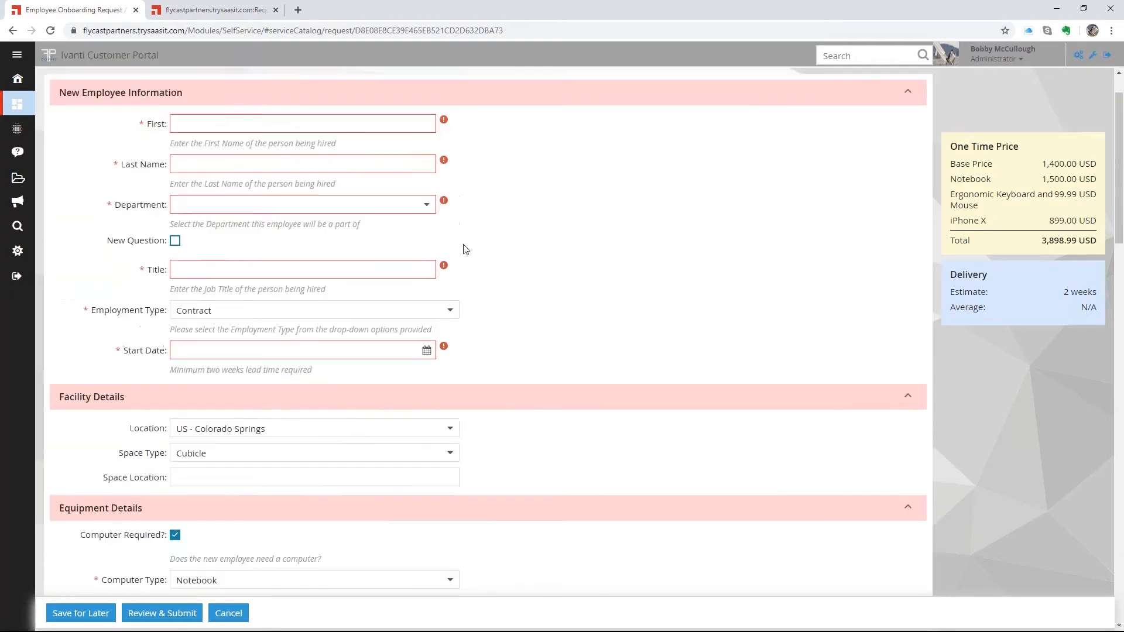
# - Enter the new employee's first and last name and set Department to Administration
pyautogui.click(186, 124)
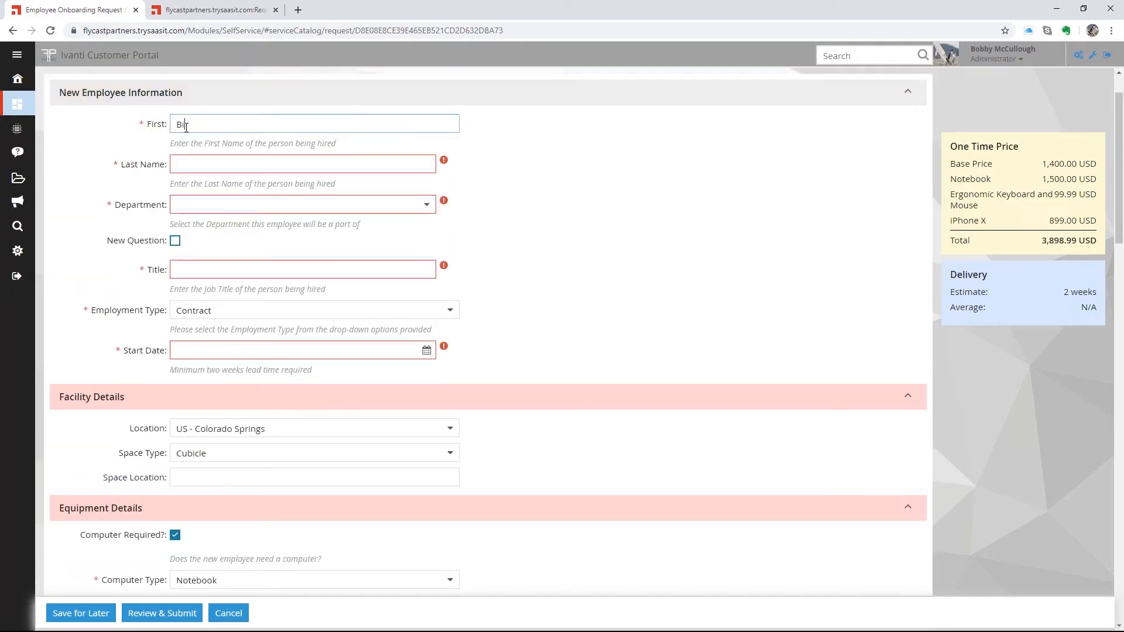
pyautogui.press('Tab')
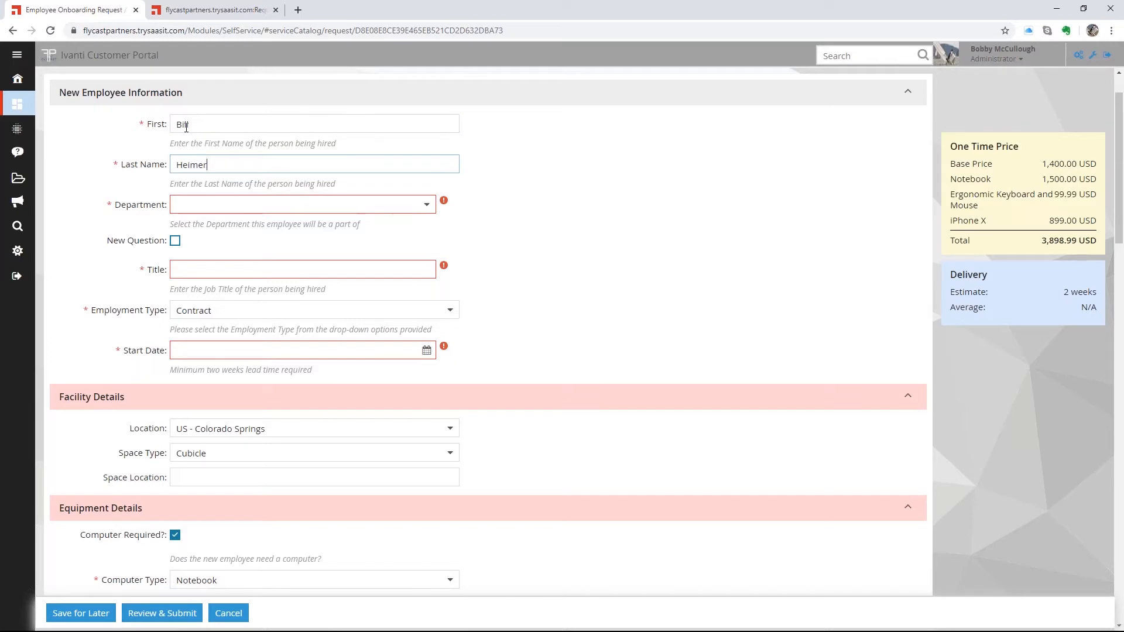
pyautogui.click(426, 205)
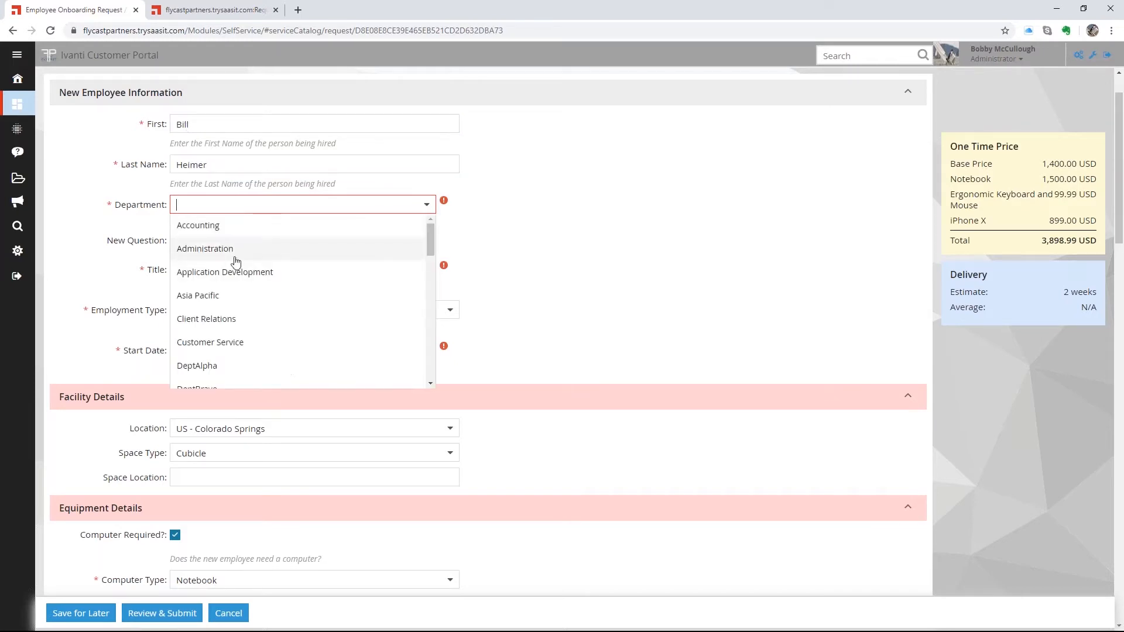
pyautogui.click(233, 251)
# - Set the title to CIO and the start date to June 4, 2020
pyautogui.click(235, 271)
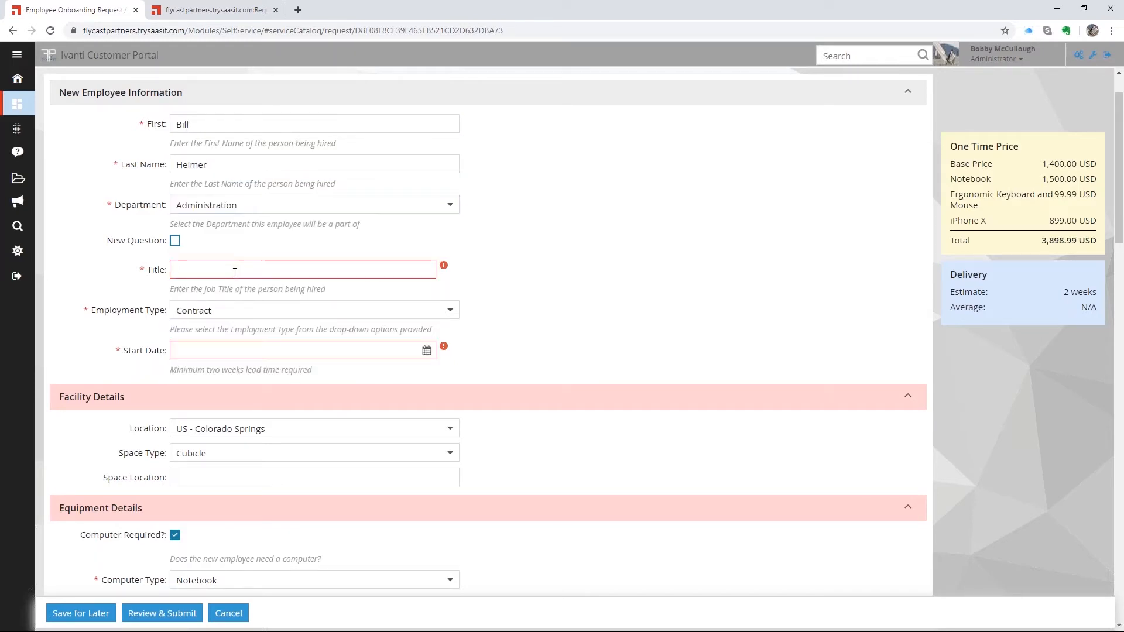
pyautogui.write('CI')
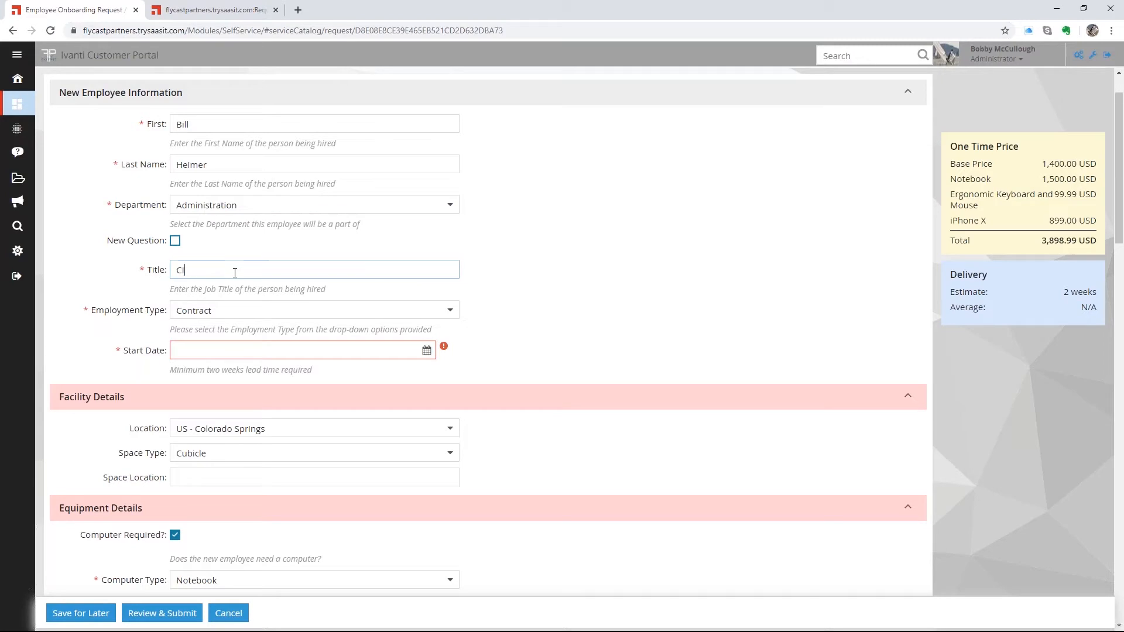
pyautogui.write('LO')
pyautogui.click(426, 350)
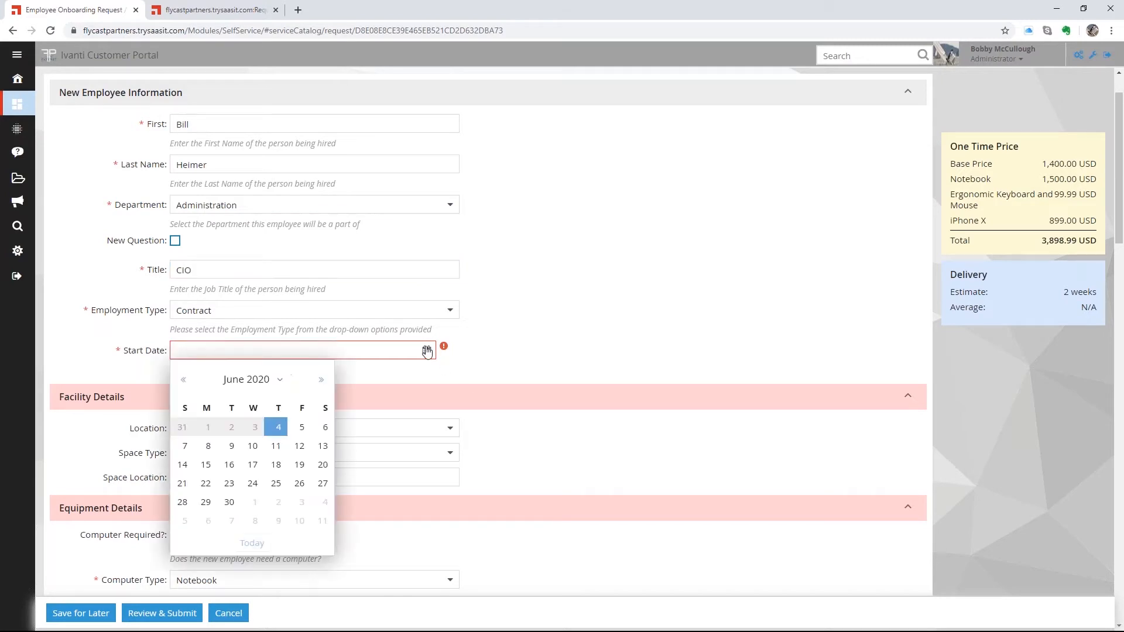
pyautogui.click(278, 427)
pyautogui.scroll(-1, 557, 456)
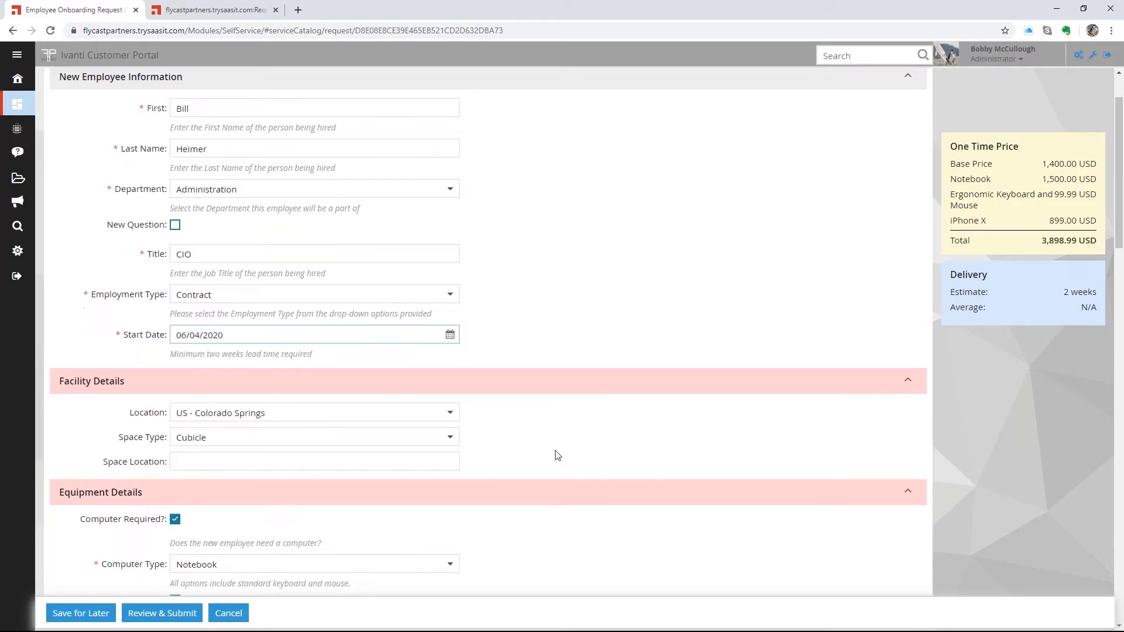
pyautogui.scroll(-12, 558, 455)
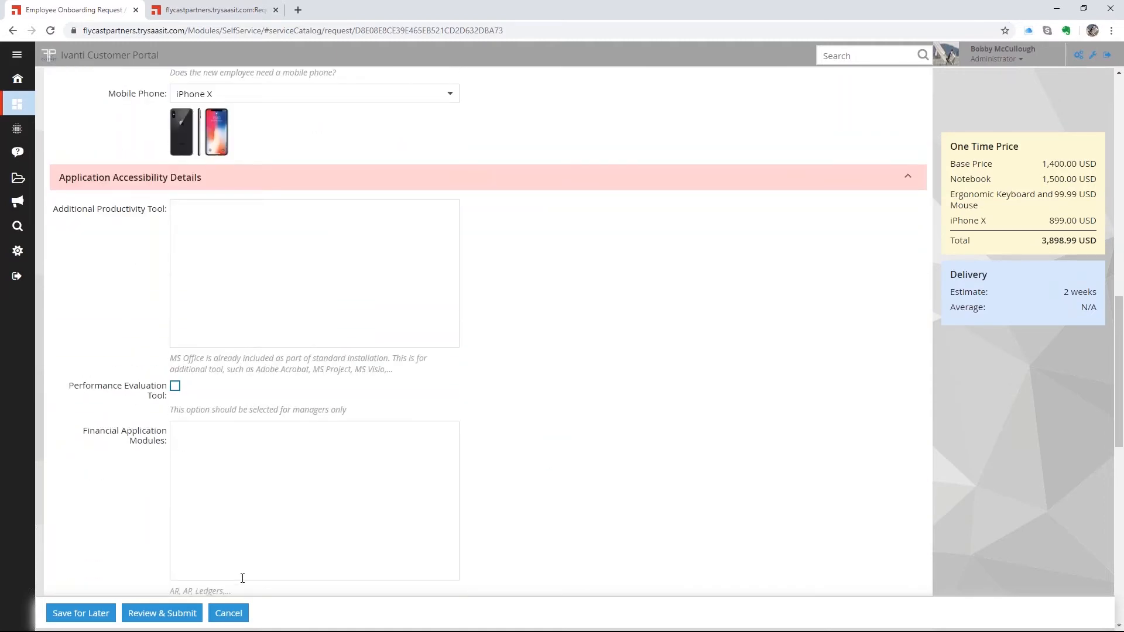
# - Open the Review & Submit view and highlight the 3,898.99 USD total
pyautogui.click(161, 612)
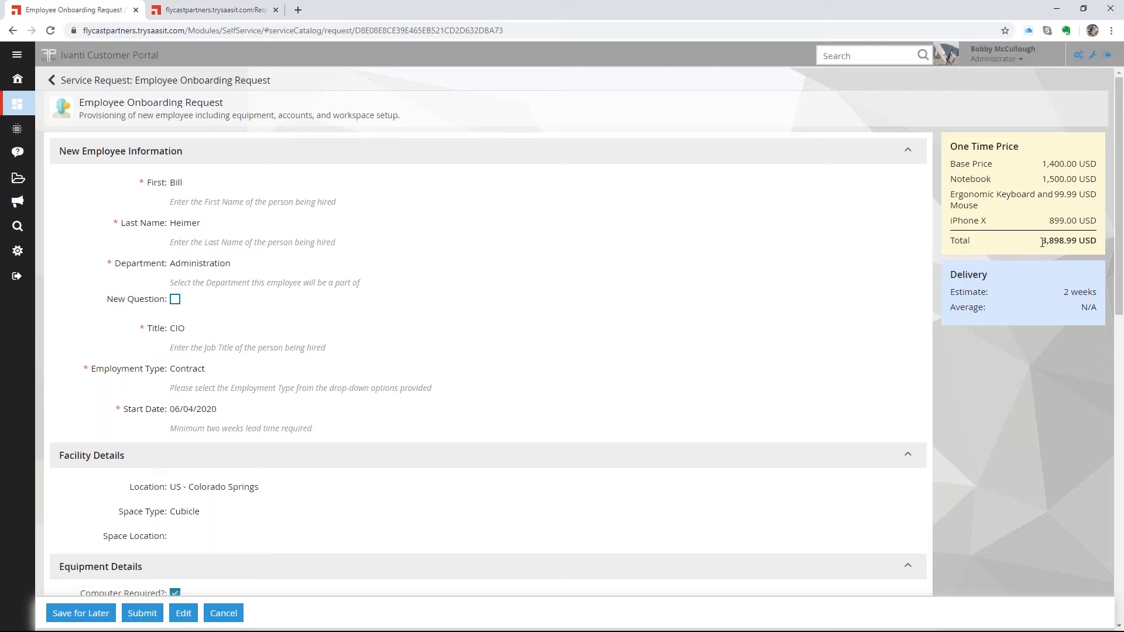
pyautogui.moveTo(1043, 241); pyautogui.dragTo(1097, 240)
# - Submit request #10397, view it, and dismiss the load error to reach My Items
pyautogui.click(143, 612)
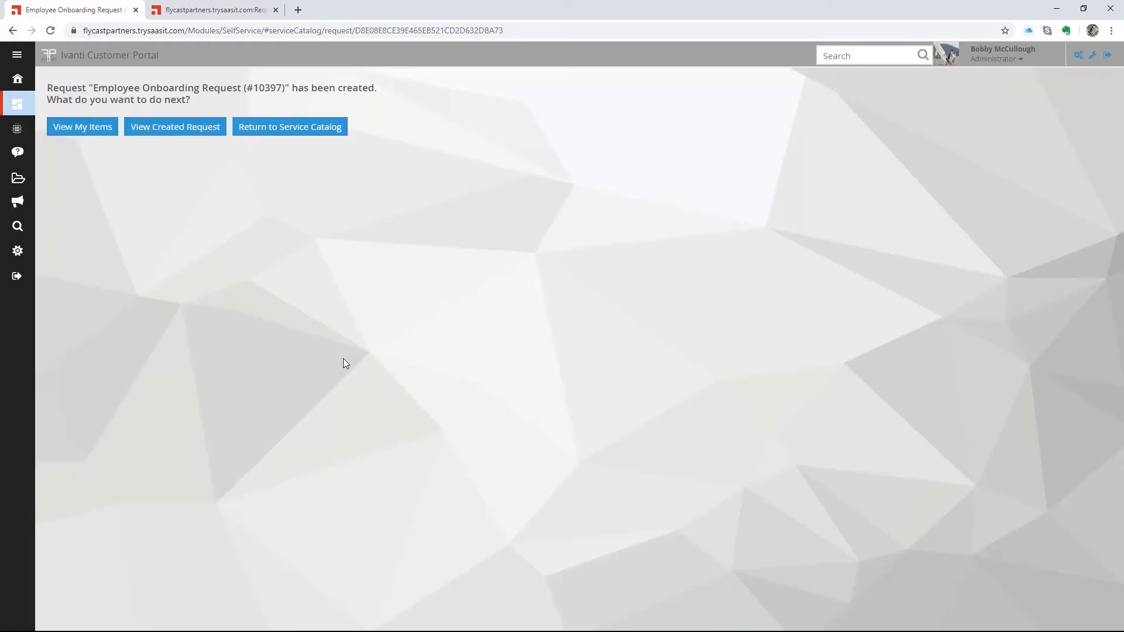
pyautogui.moveTo(48, 87); pyautogui.dragTo(205, 101)
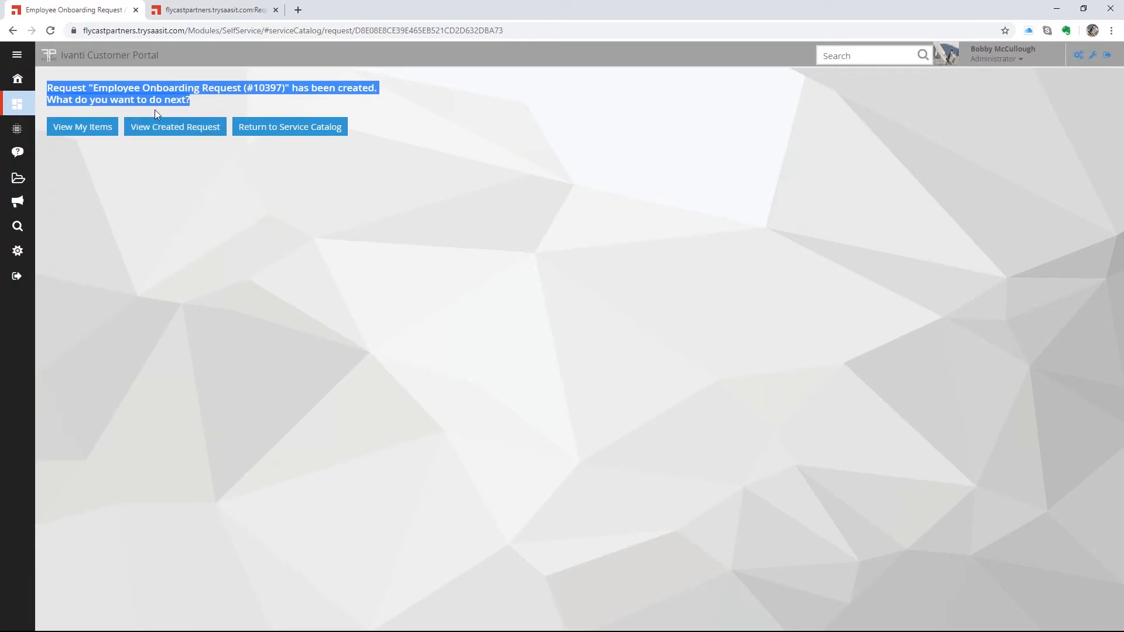
pyautogui.click(164, 128)
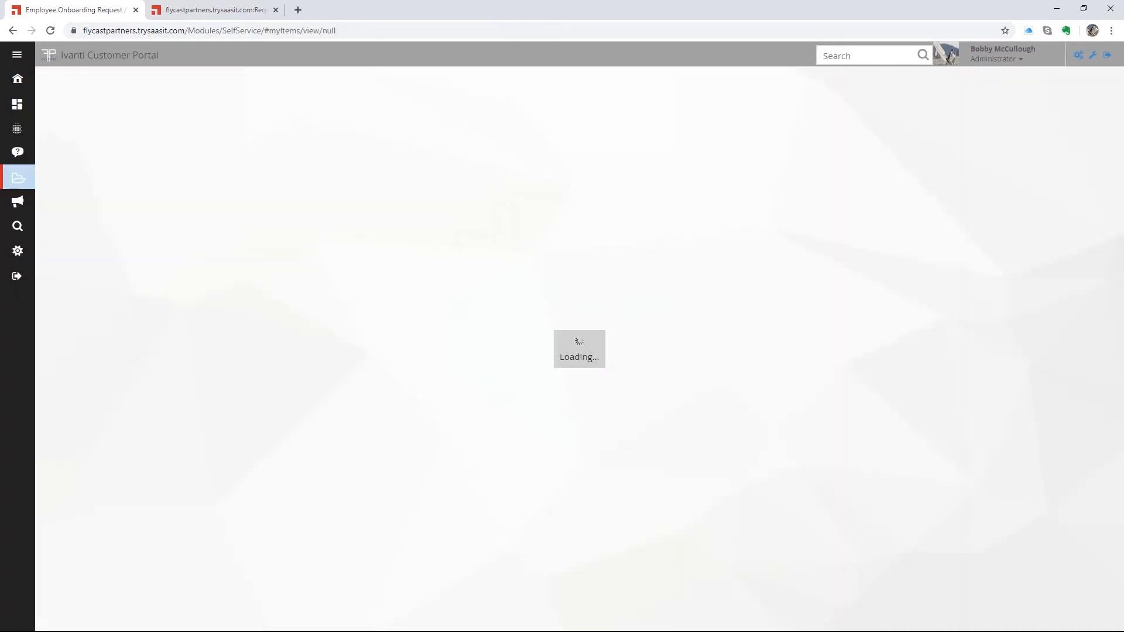
pyautogui.click(663, 368)
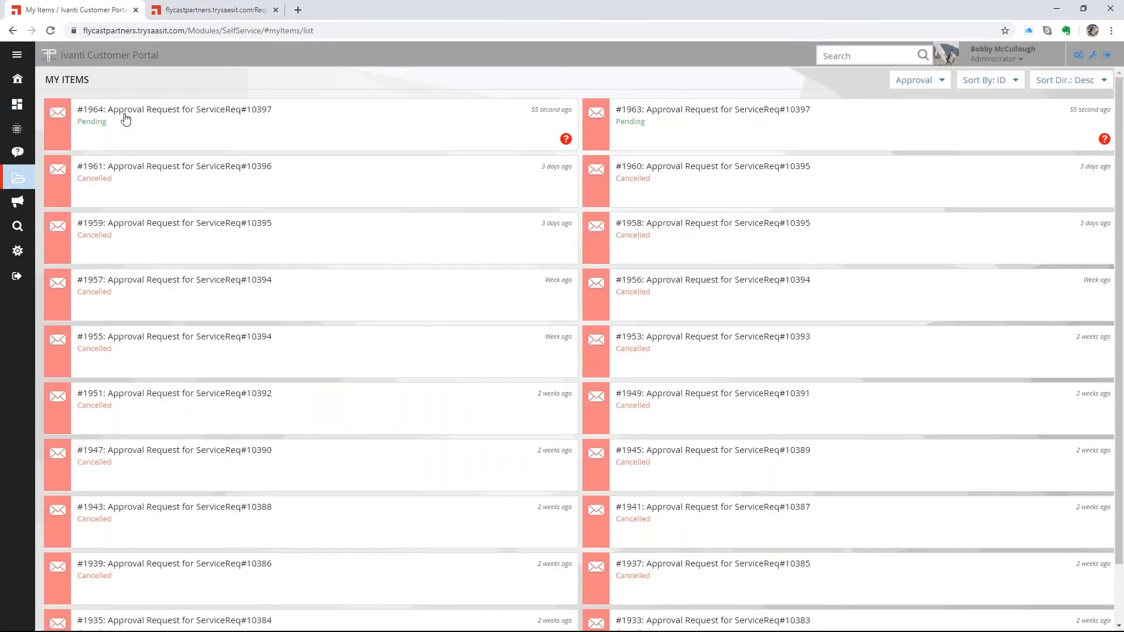
# - Change the role to Self Service Mobile and check status to see pending approval #1964
pyautogui.click(1019, 61)
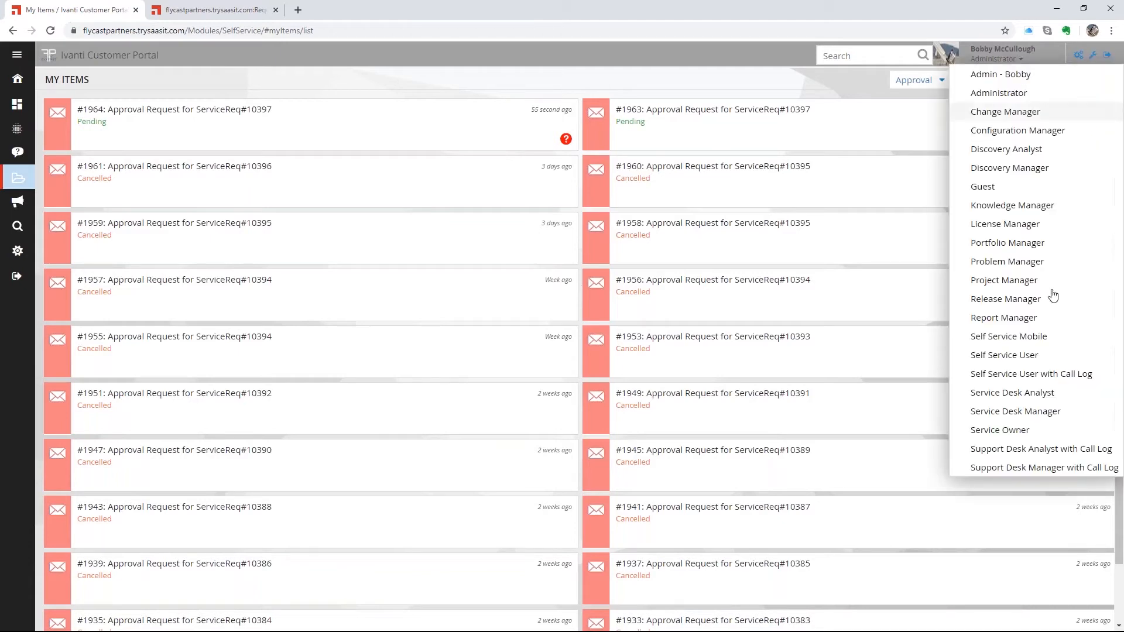
pyautogui.click(1018, 336)
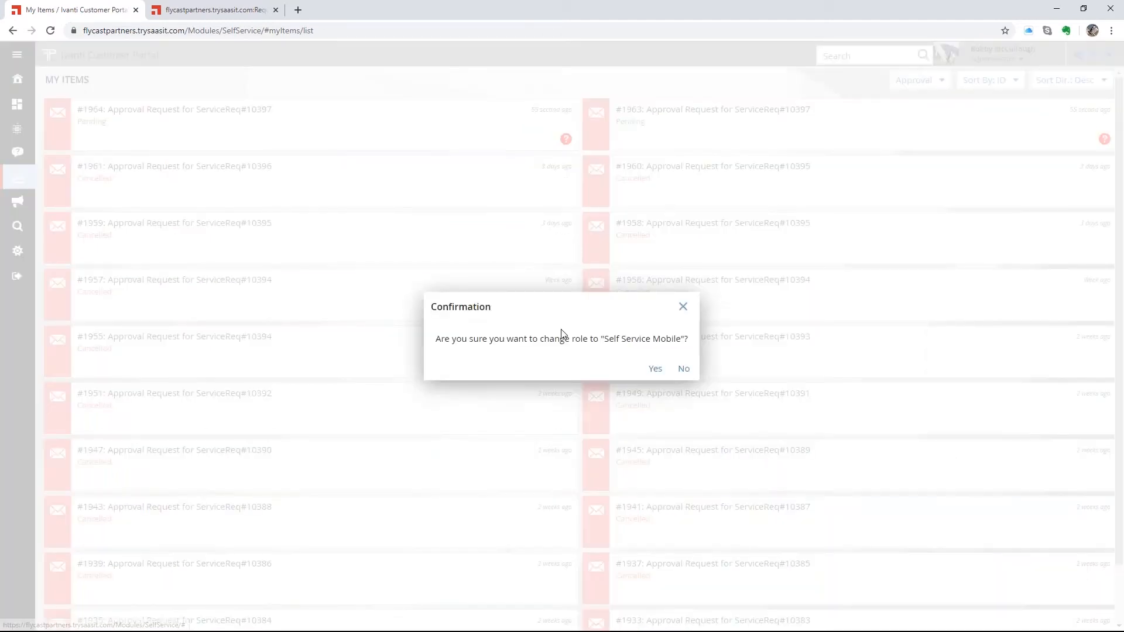
pyautogui.click(651, 369)
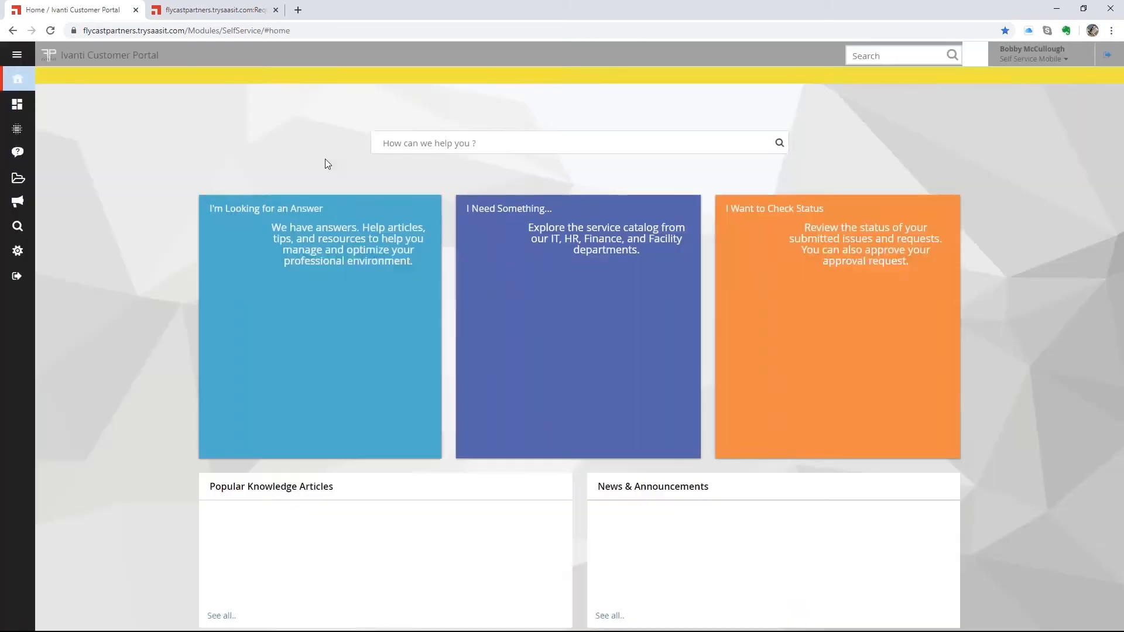
pyautogui.click(765, 278)
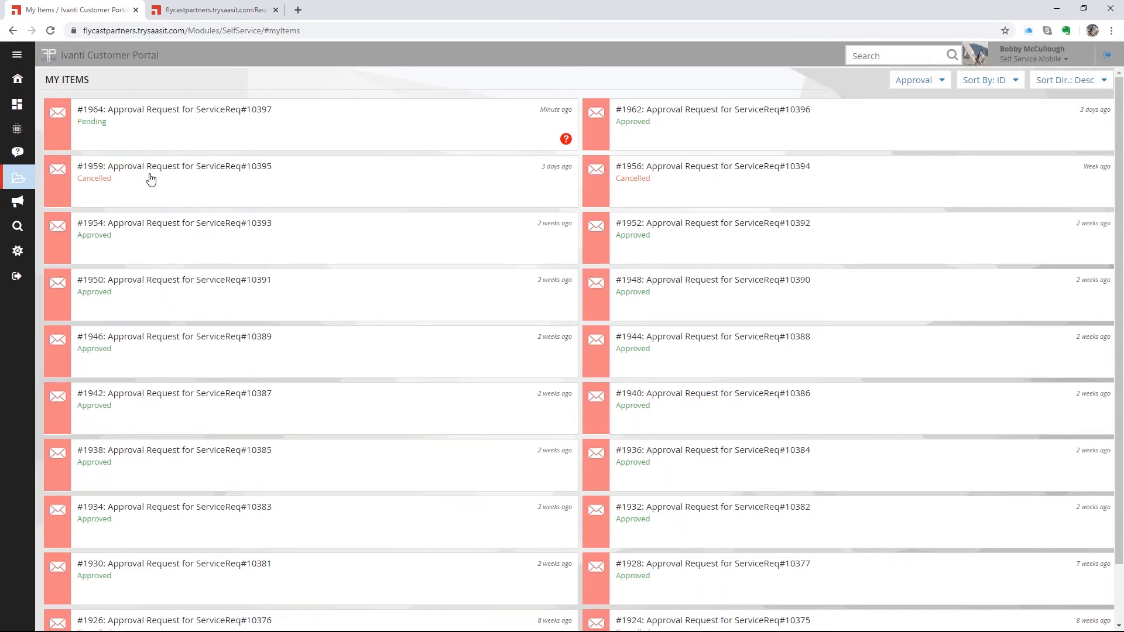
# - Open approval #1964 and look through its Notes and Attachments before returning to Details
pyautogui.click(127, 120)
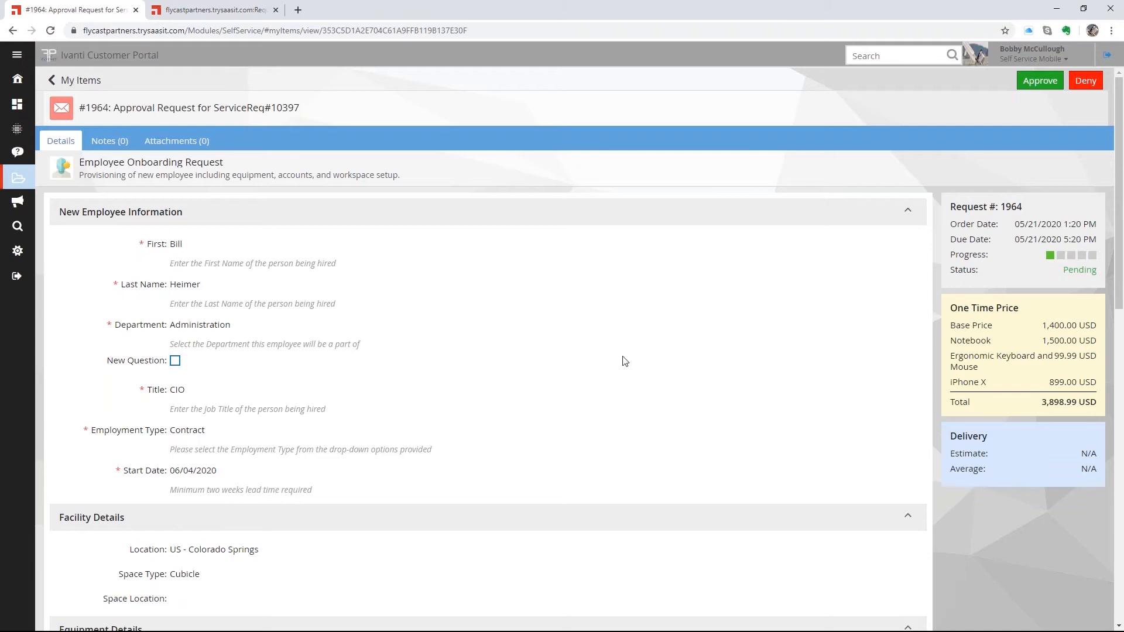
pyautogui.scroll(-6, 625, 362)
pyautogui.scroll(6, 625, 362)
pyautogui.click(111, 142)
pyautogui.click(190, 145)
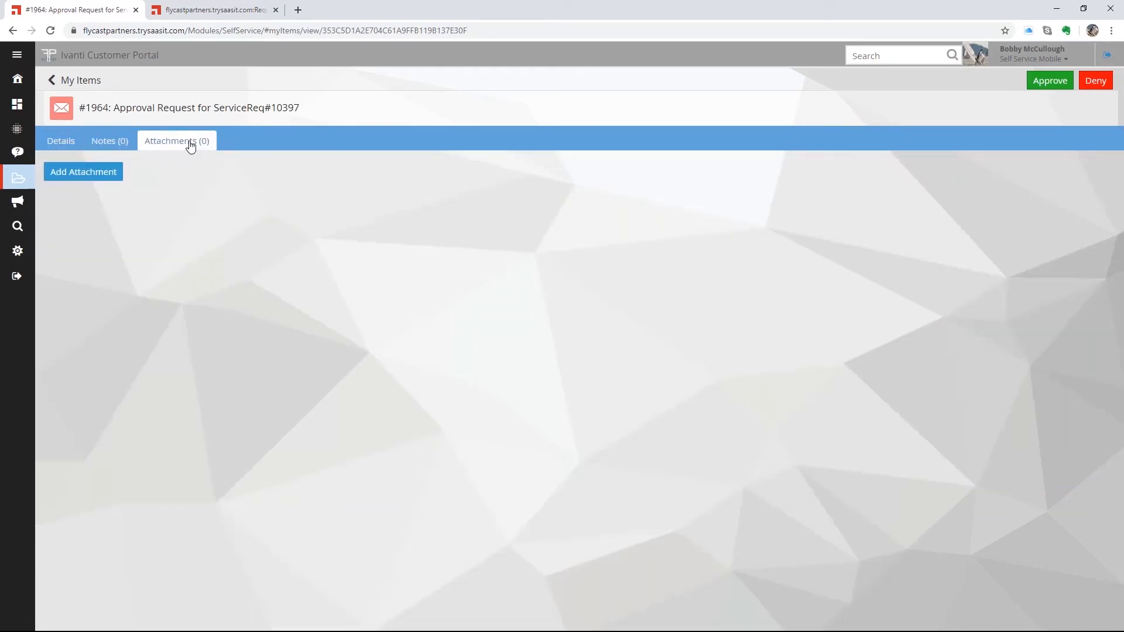
pyautogui.click(55, 142)
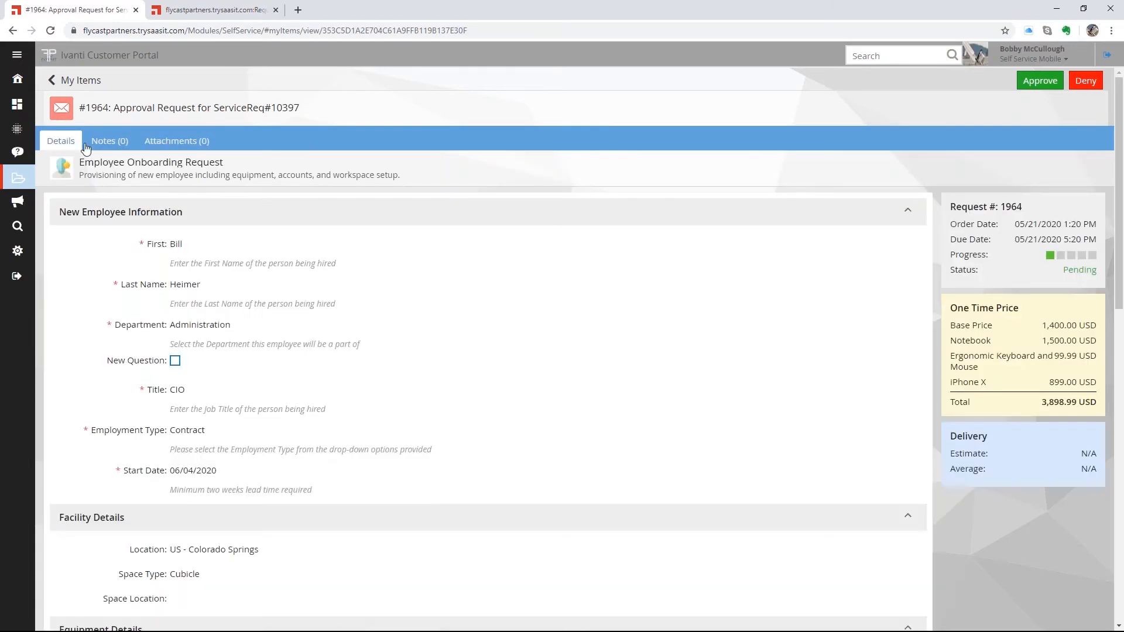
# - Approve #1964 without a reason and dismiss the success message
pyautogui.click(1040, 81)
pyautogui.click(71, 183)
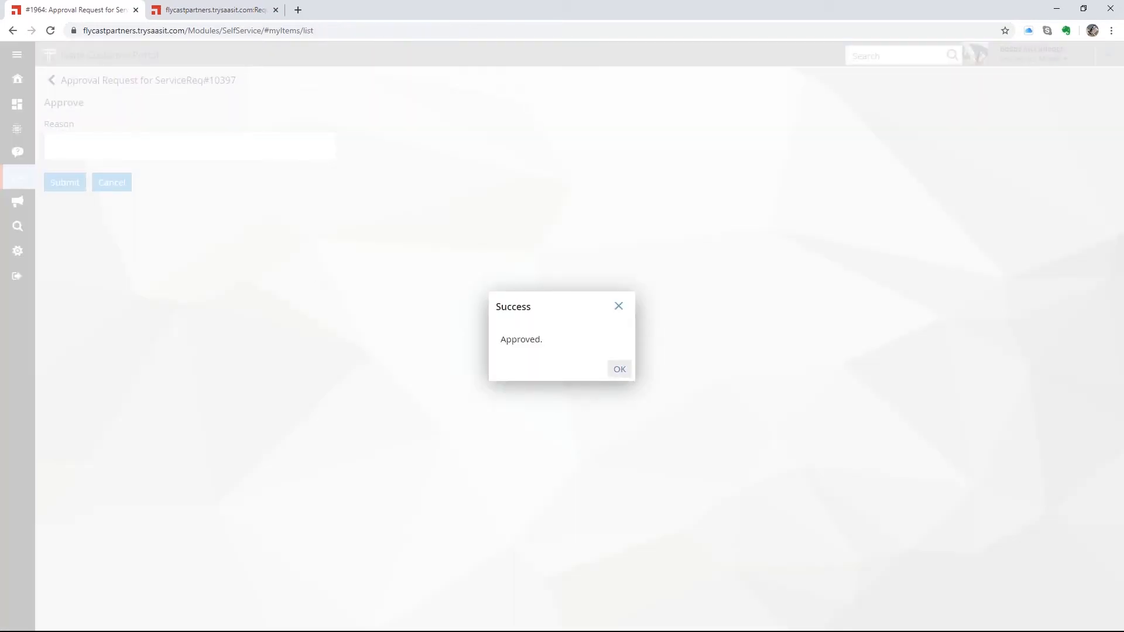
pyautogui.click(619, 369)
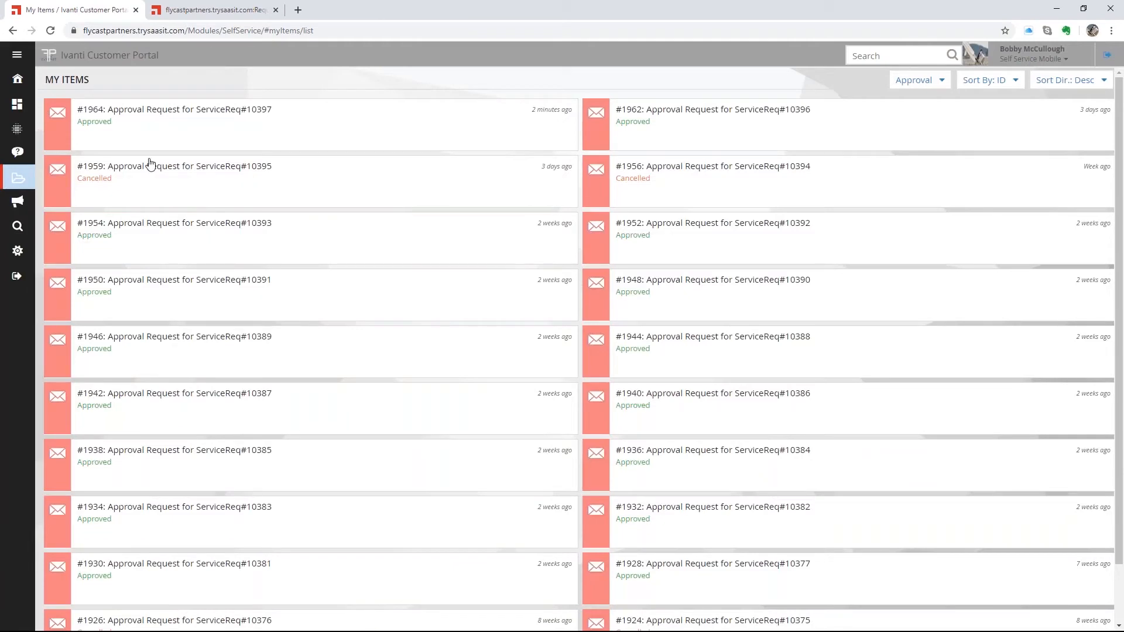
# - Return to the portal home page, then switch to the Ivanti Service Manager browser tab
pyautogui.click(18, 78)
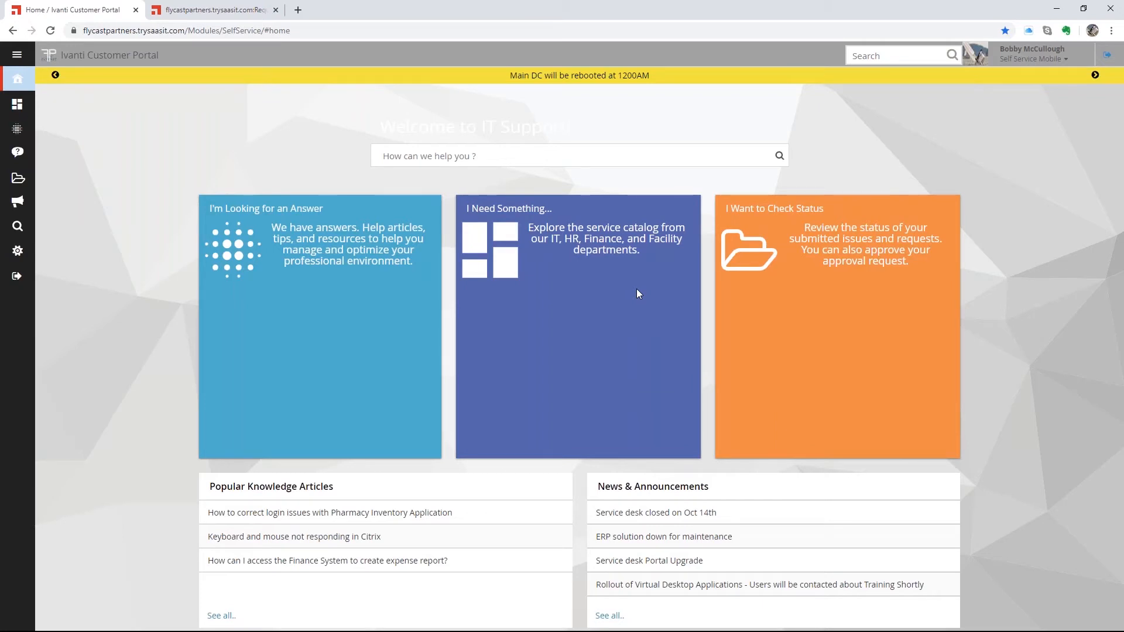
pyautogui.click(211, 17)
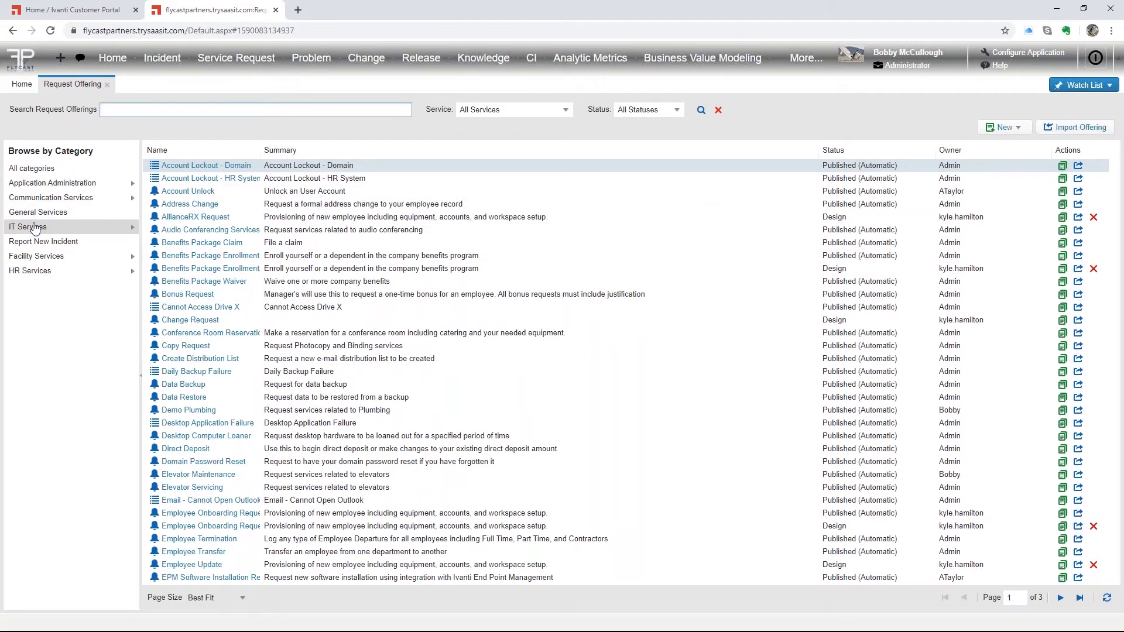
# - Filter offerings to HR Services and open Employee Onboarding Request
pyautogui.click(31, 271)
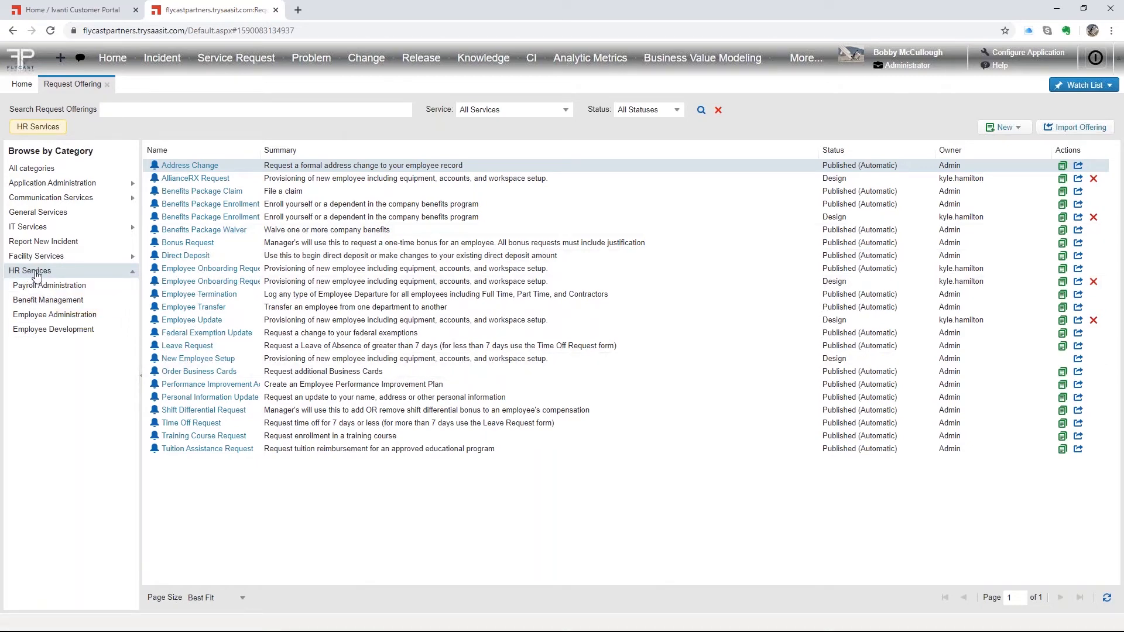
pyautogui.click(213, 270)
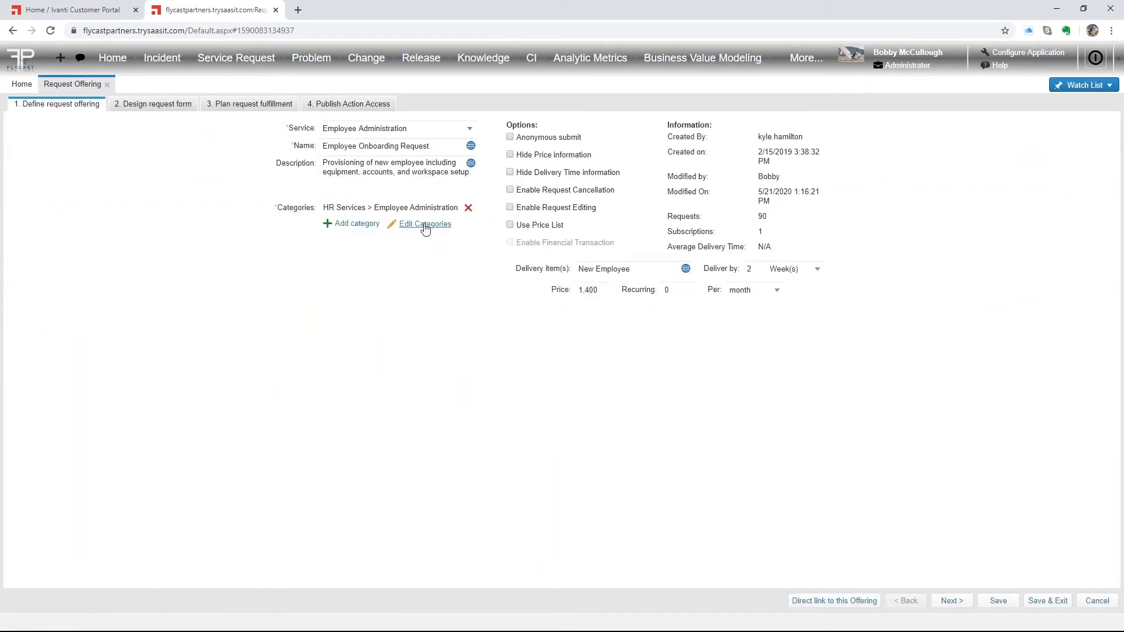
pyautogui.click(425, 225)
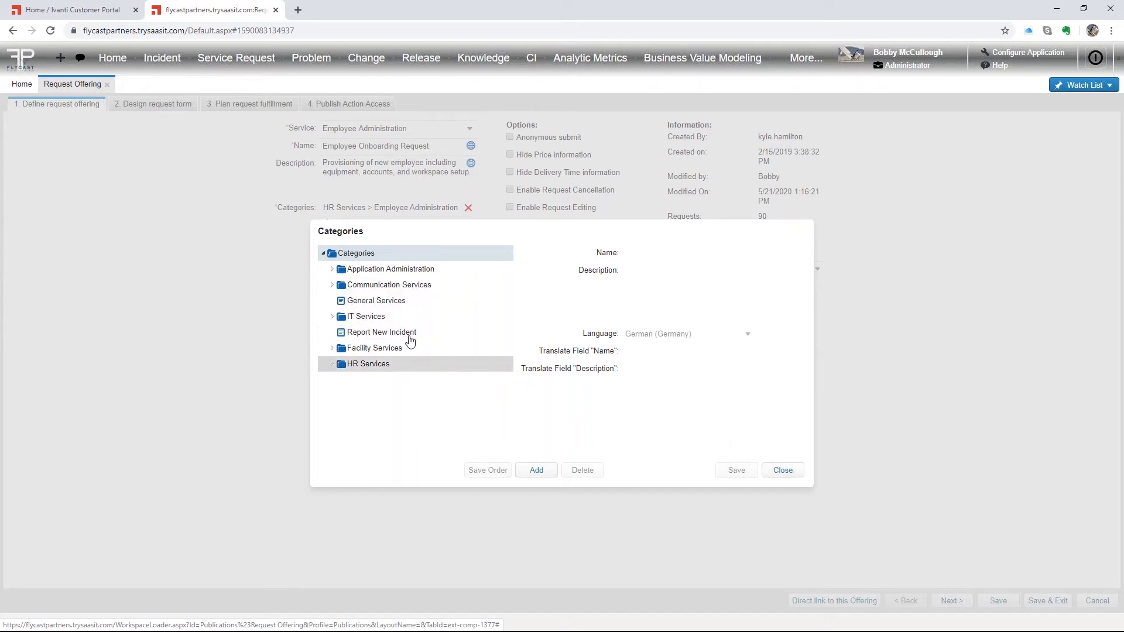
pyautogui.click(783, 471)
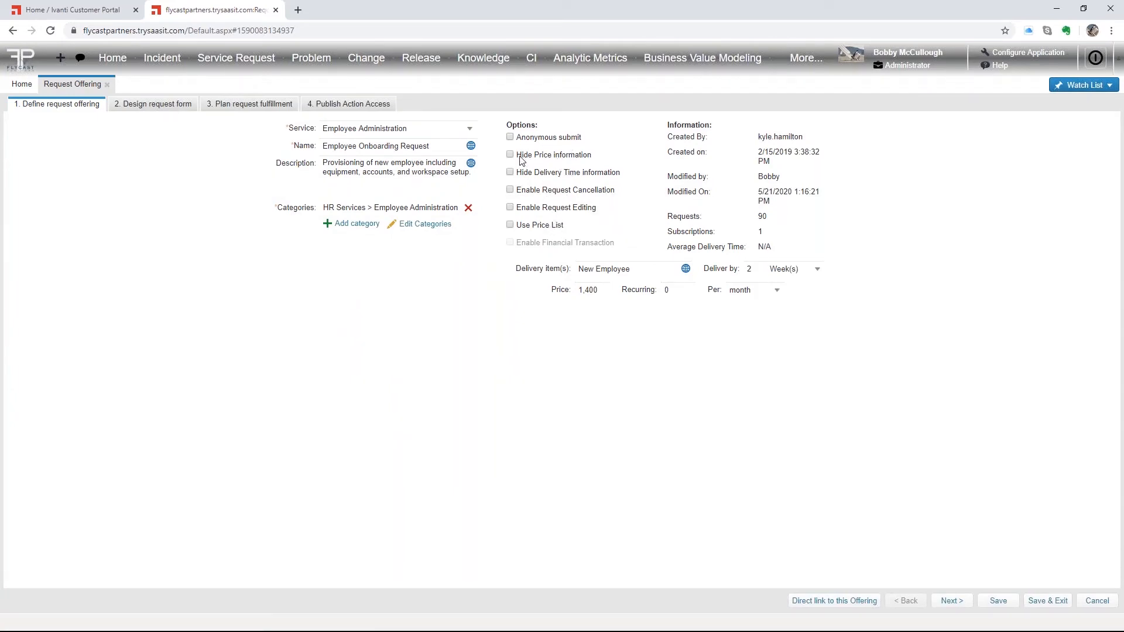
# - Review the hide-delivery-time, Request Cancellation, Request Editing and Deliver by settings, then return to the Customer Portal
pyautogui.moveTo(521, 156); pyautogui.dragTo(580, 175)
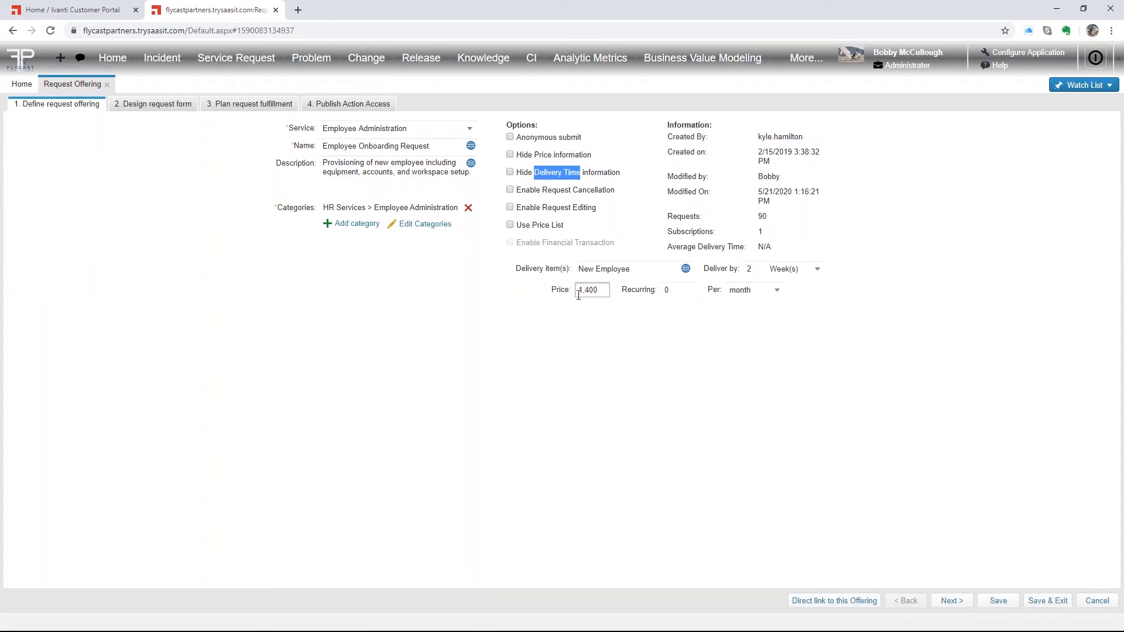
pyautogui.moveTo(542, 190); pyautogui.dragTo(629, 195)
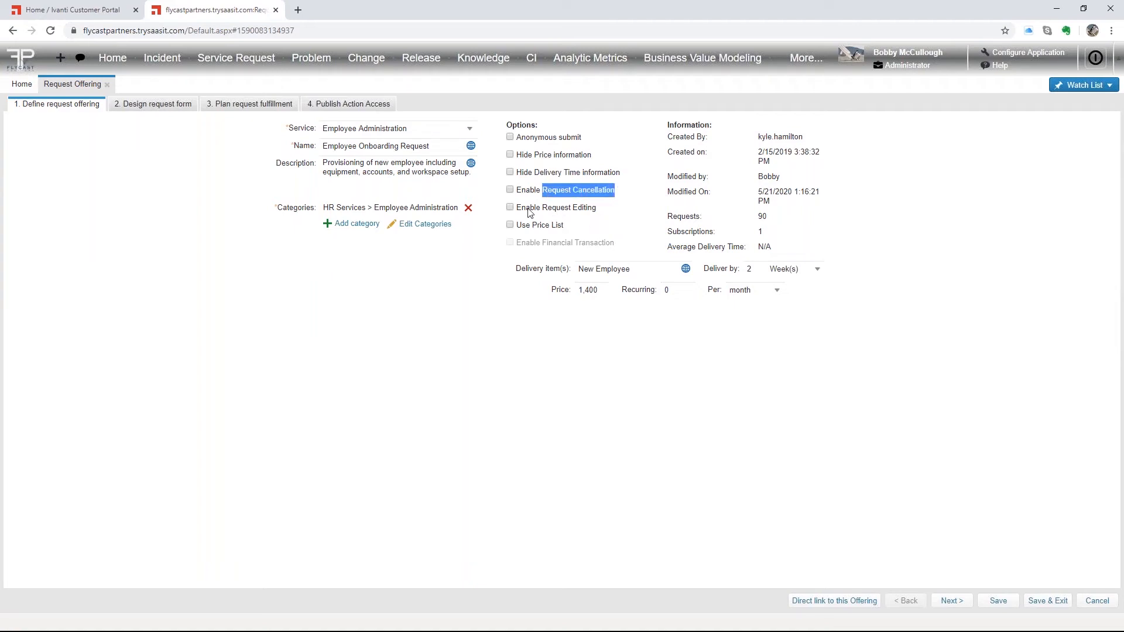
pyautogui.moveTo(526, 209); pyautogui.dragTo(603, 212)
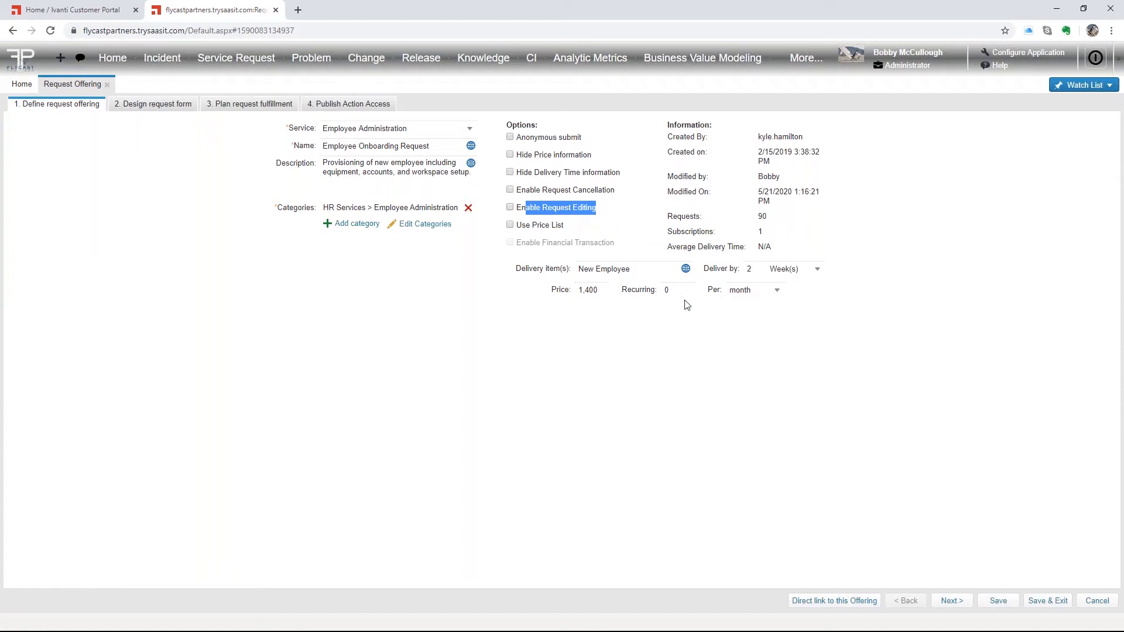
pyautogui.moveTo(704, 272); pyautogui.dragTo(741, 271)
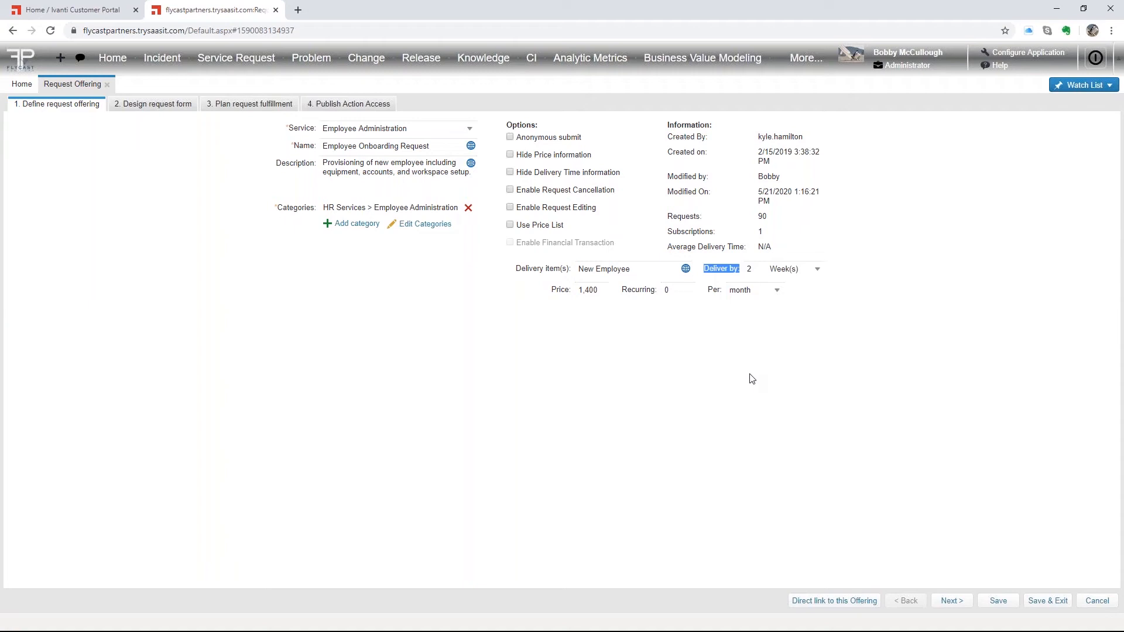
pyautogui.click(75, 9)
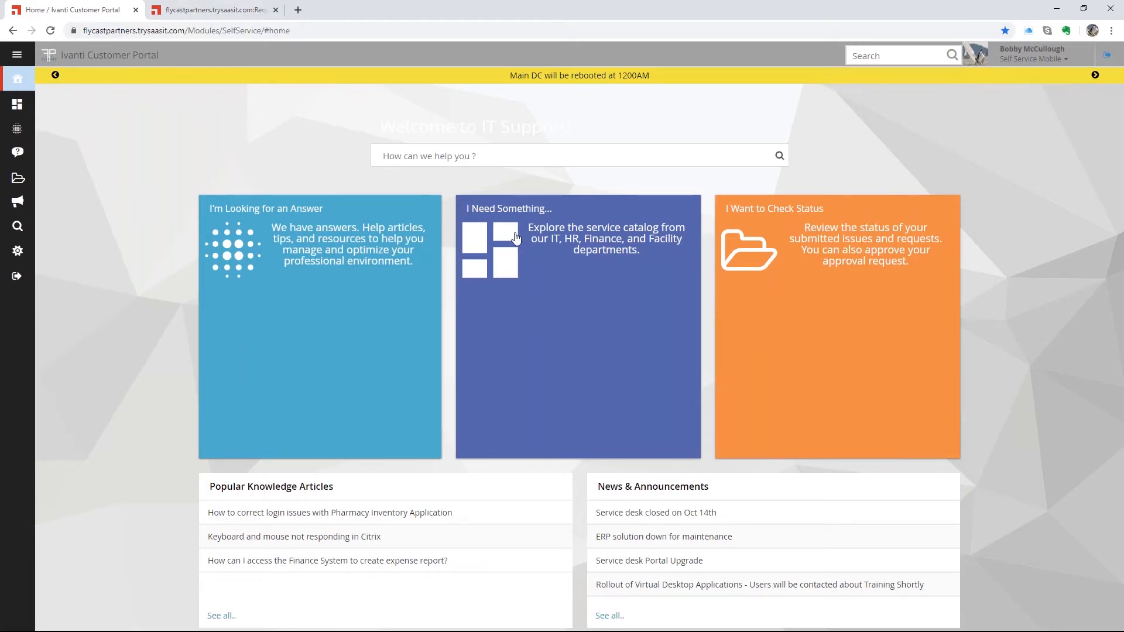
# - Open the Service Catalog, search for 'catalog', then clear the search to show every offering
pyautogui.click(539, 232)
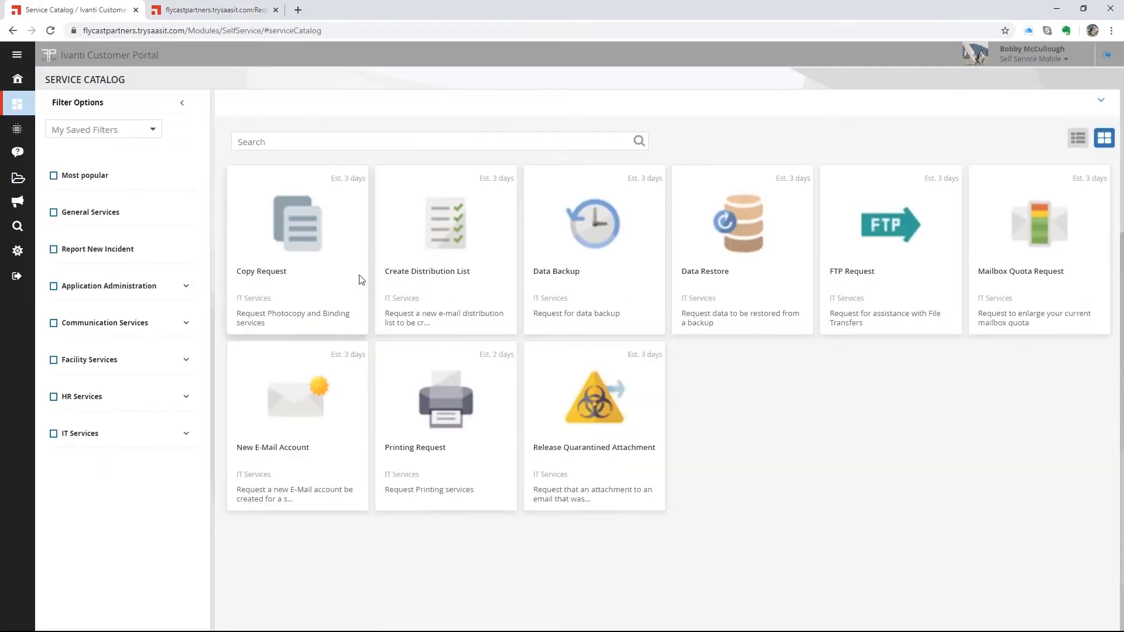
pyautogui.click(287, 141)
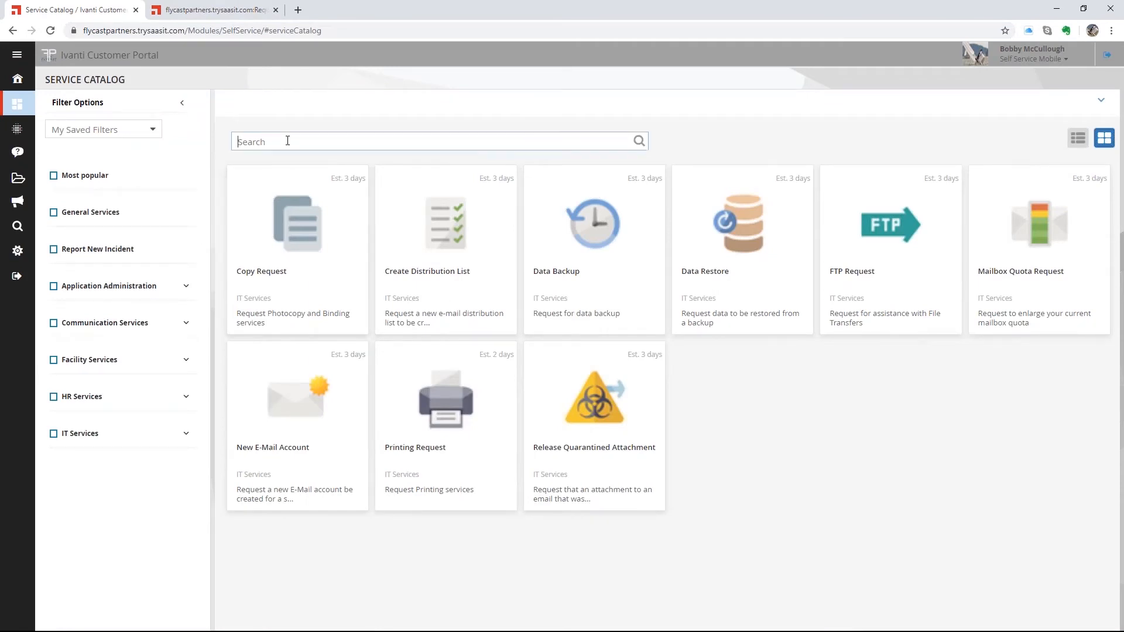
pyautogui.write('catalog')
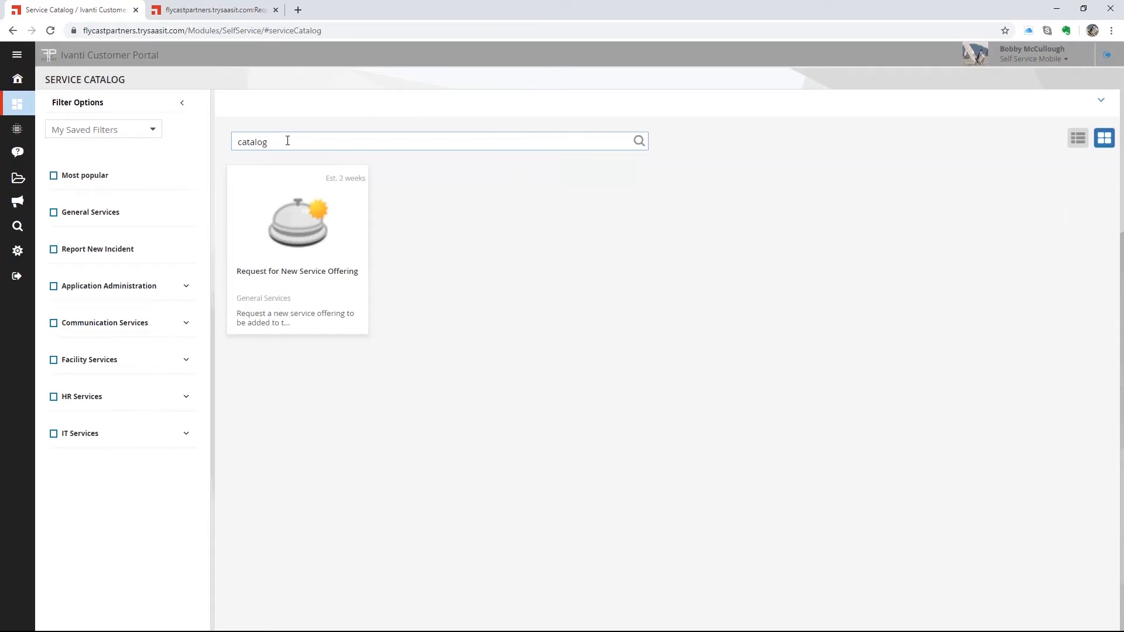
pyautogui.moveTo(283, 143); pyautogui.dragTo(180, 142)
pyautogui.press('BackSpace')
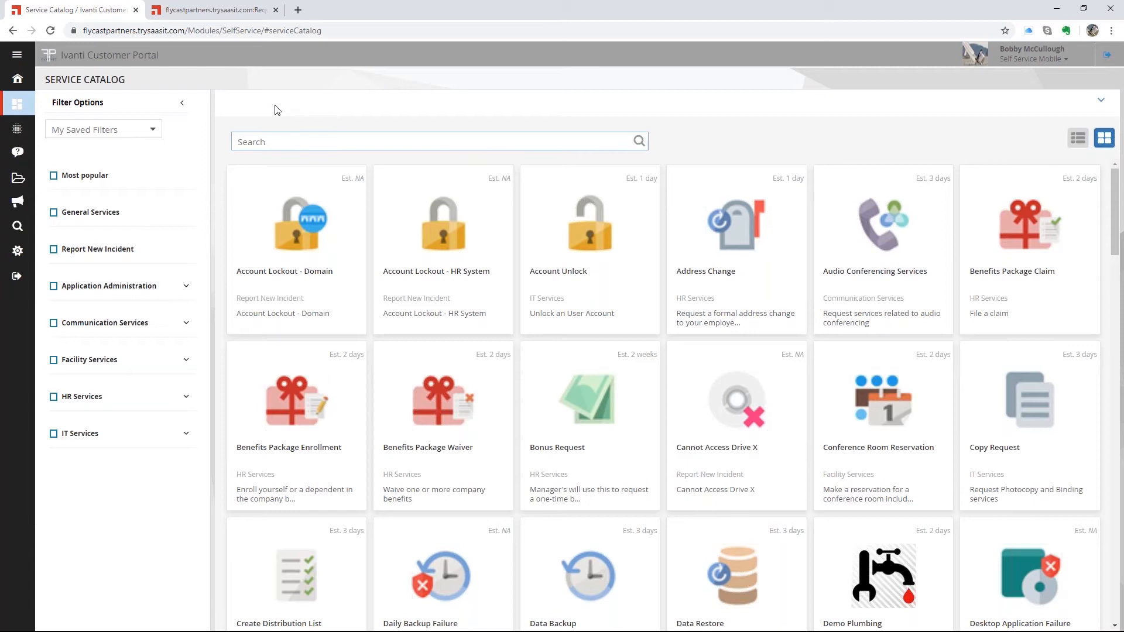
# - Return to the Employee Onboarding Request editor and confirm delivery stays at 2 weeks with price 1,400
pyautogui.click(223, 12)
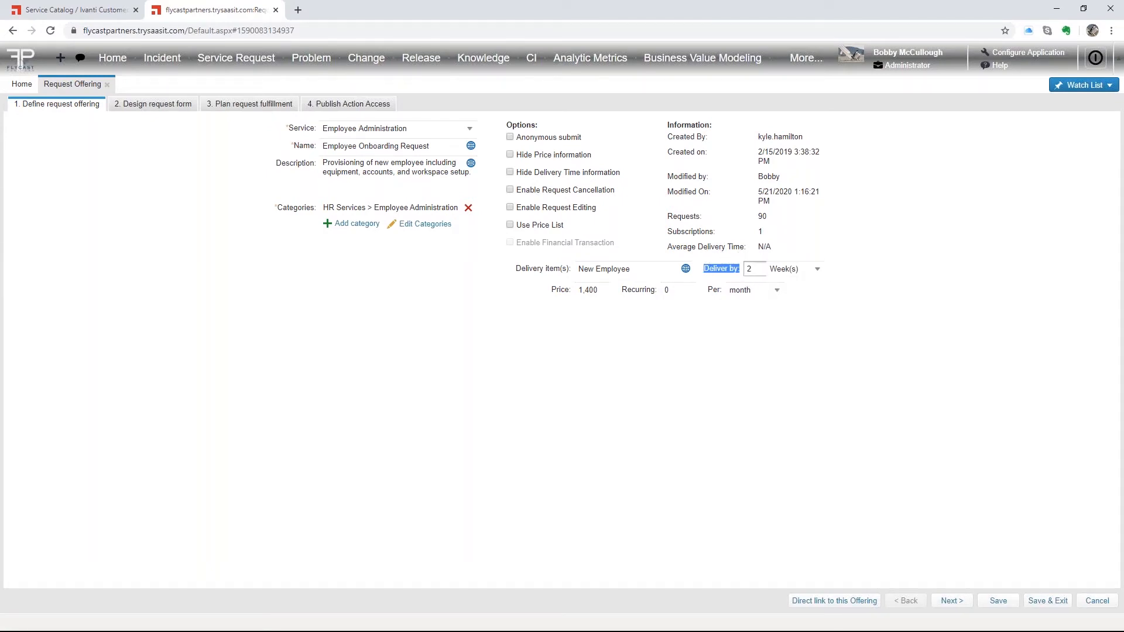
pyautogui.click(817, 269)
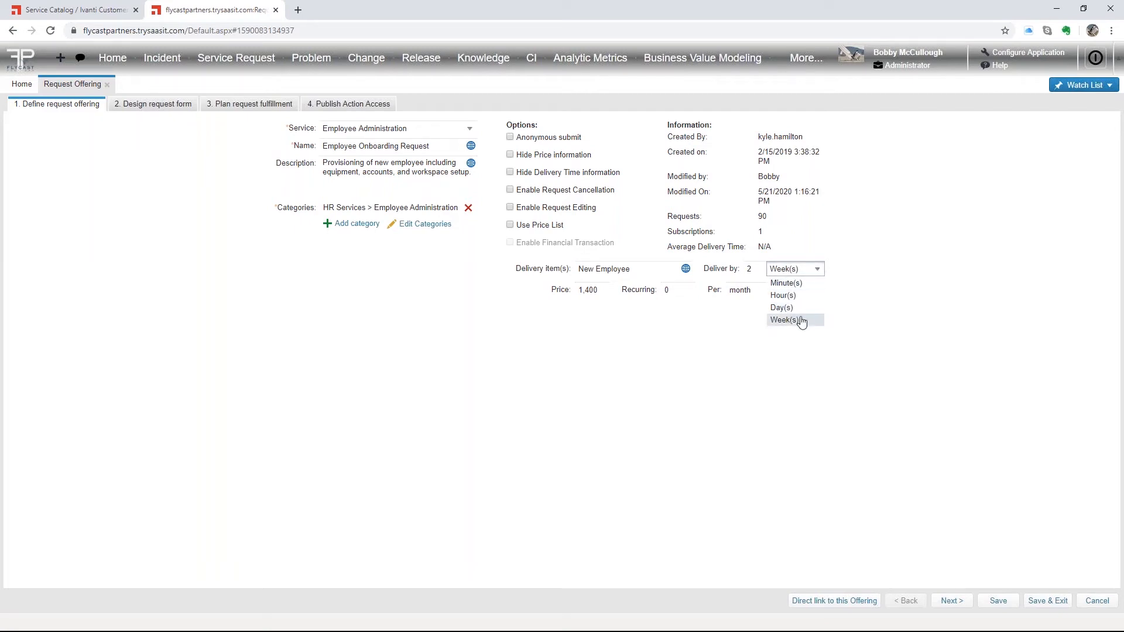
pyautogui.click(896, 294)
pyautogui.click(594, 289)
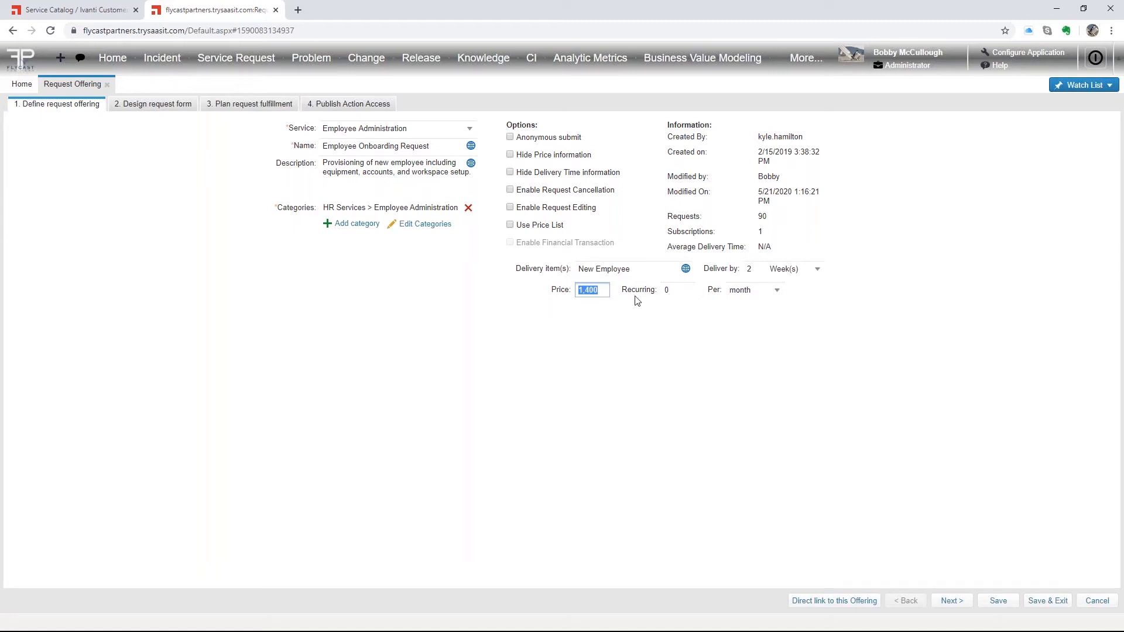
# - In the request form design step, delete the New Question field and dismiss the insufficient-rights errors
pyautogui.click(154, 111)
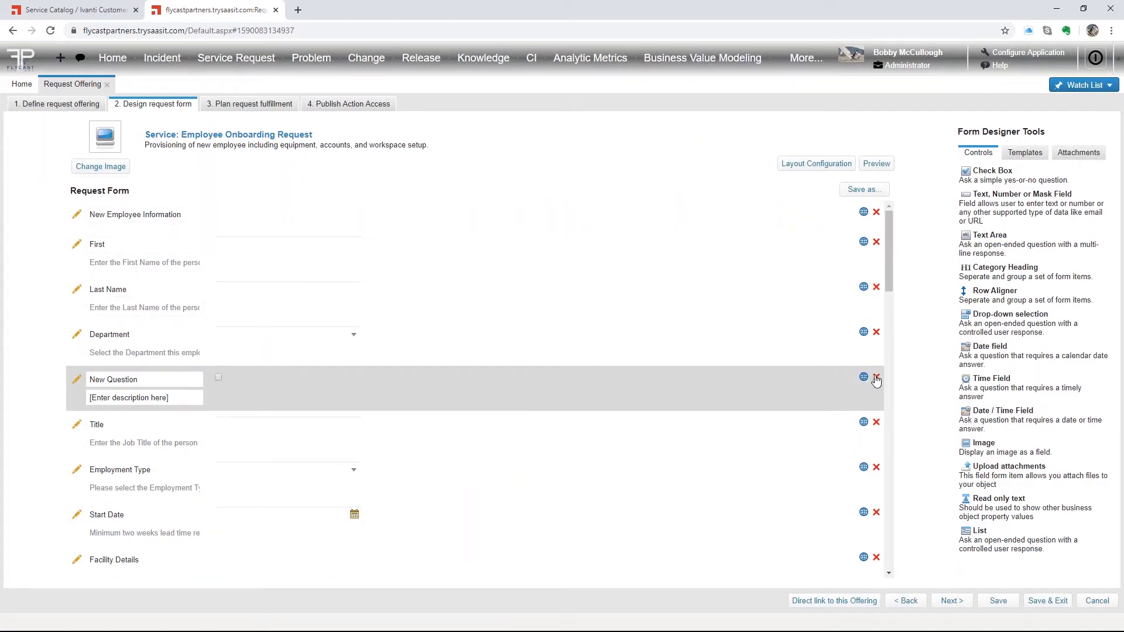
pyautogui.click(876, 378)
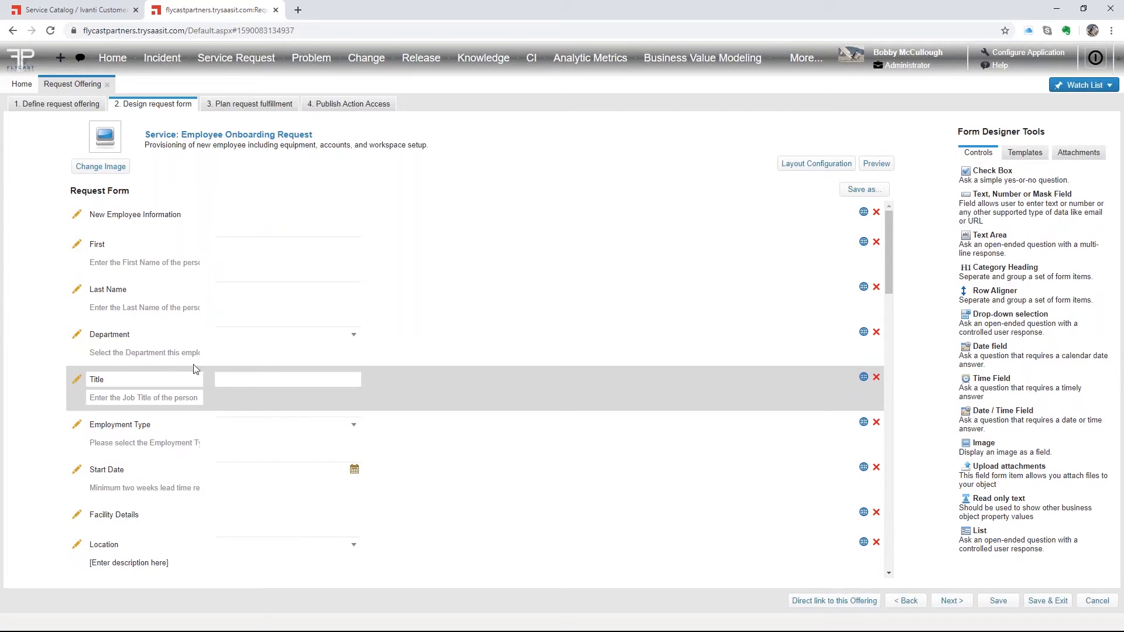
pyautogui.doubleClick(94, 344)
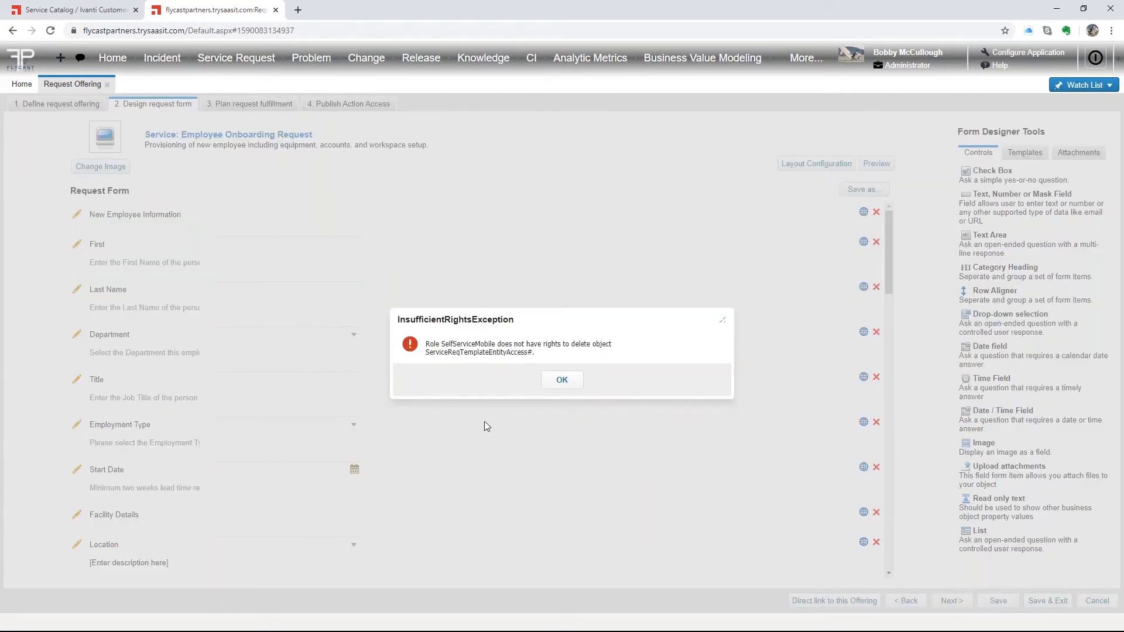
pyautogui.click(564, 381)
pyautogui.click(133, 379)
# - Rename the Title field label to 'Business Unit'
pyautogui.doubleClick(120, 378)
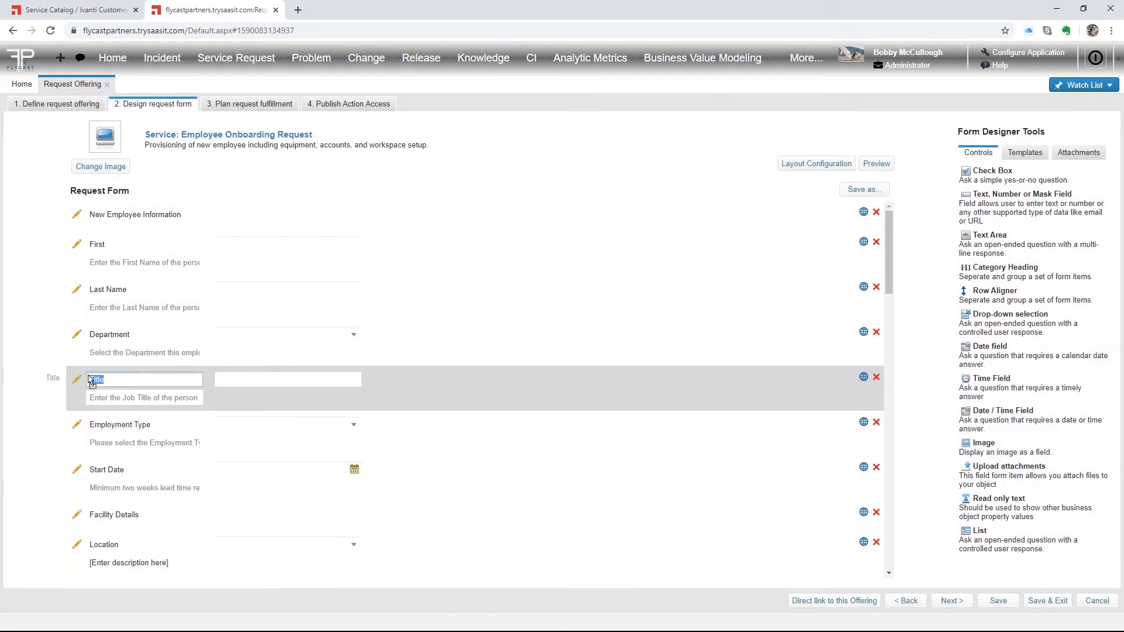
pyautogui.write('Business Unit')
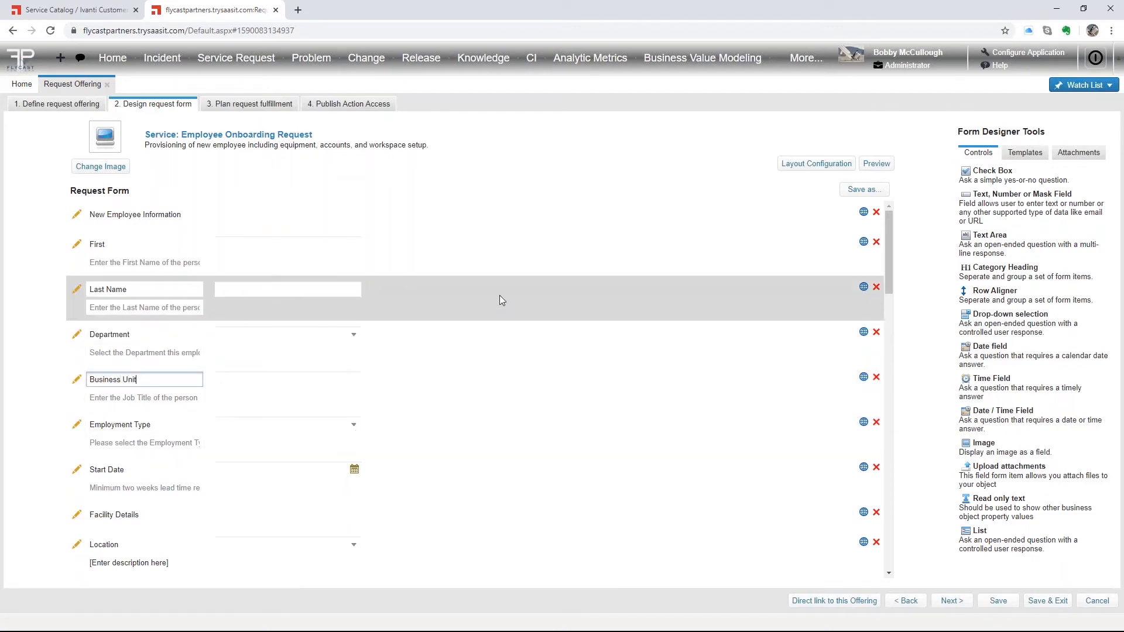
pyautogui.click(500, 296)
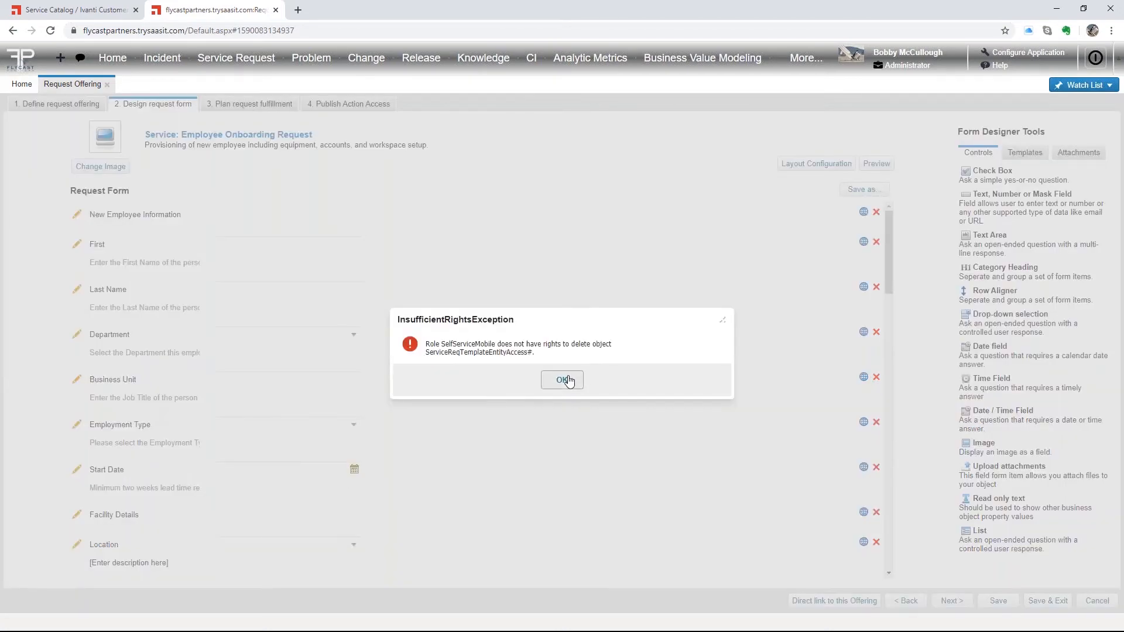
pyautogui.click(562, 380)
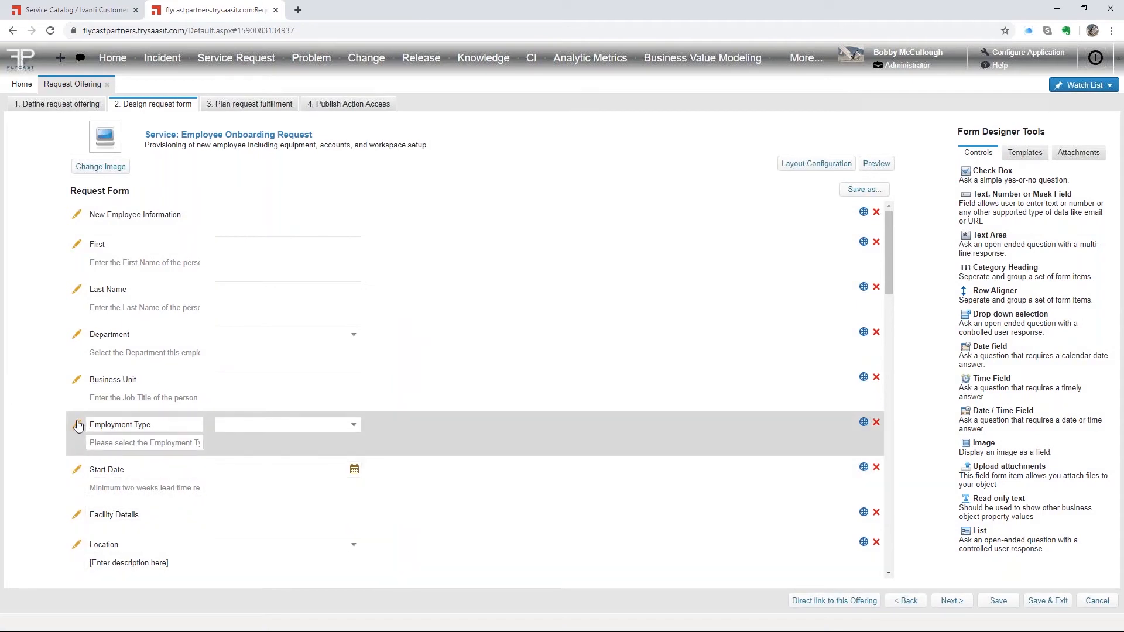
# - Open the Employment Type field's configuration and cancel it, discarding changes
pyautogui.click(78, 424)
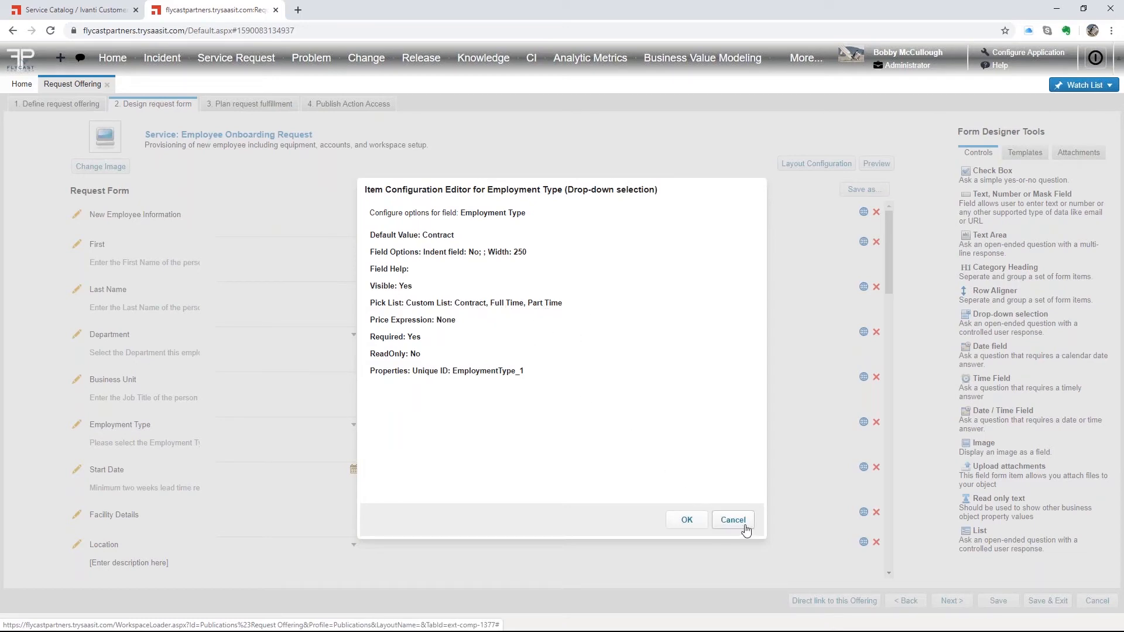
pyautogui.click(741, 522)
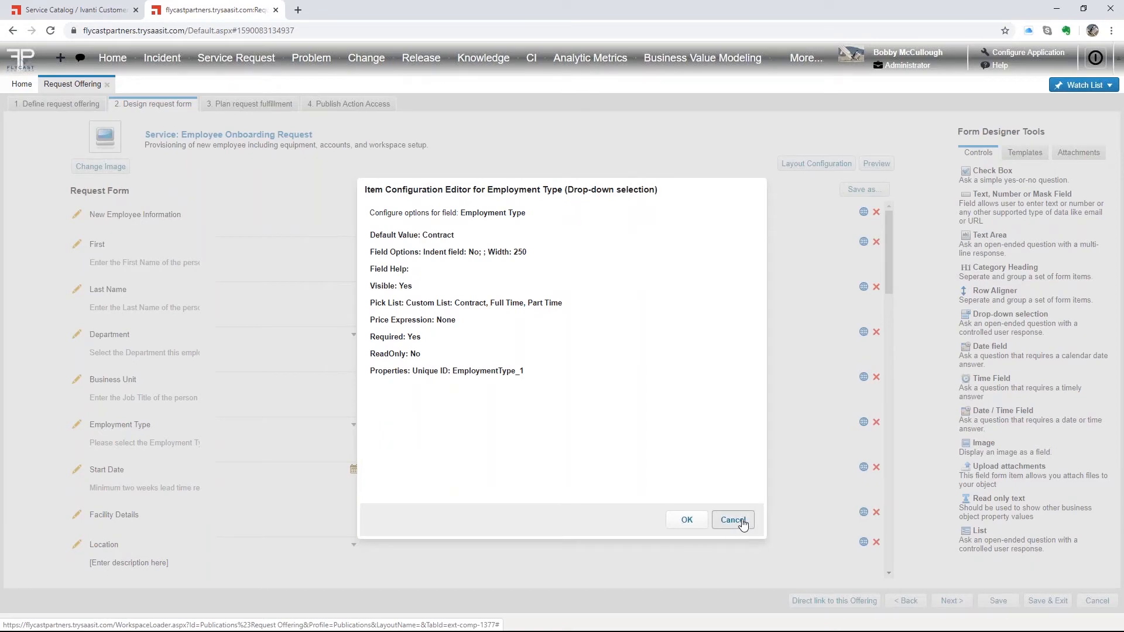
pyautogui.click(563, 381)
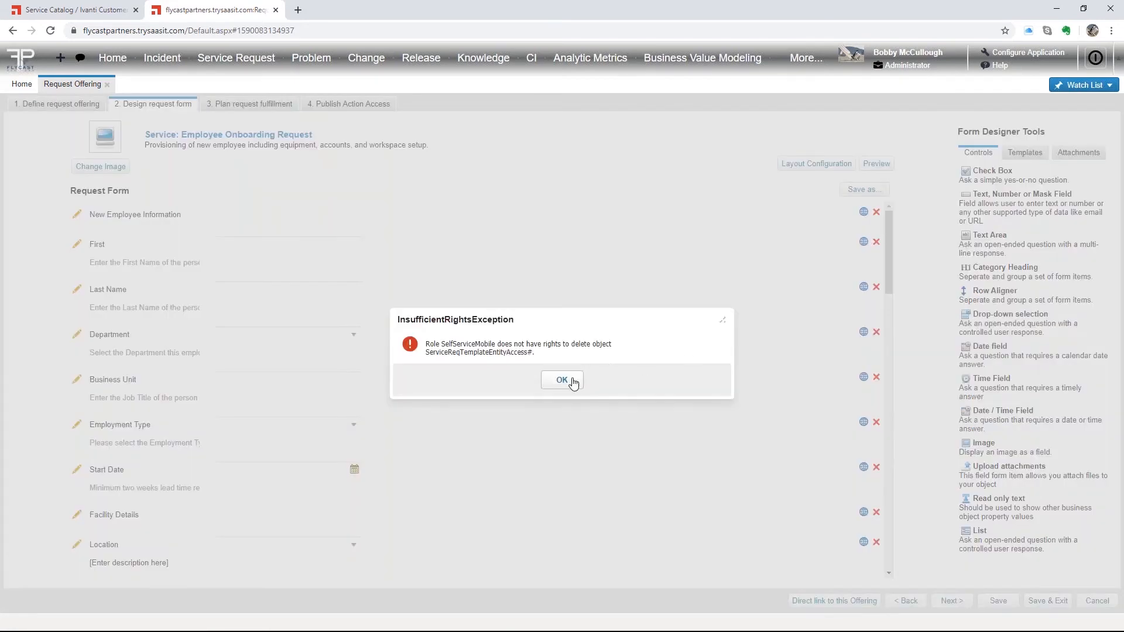
pyautogui.click(572, 382)
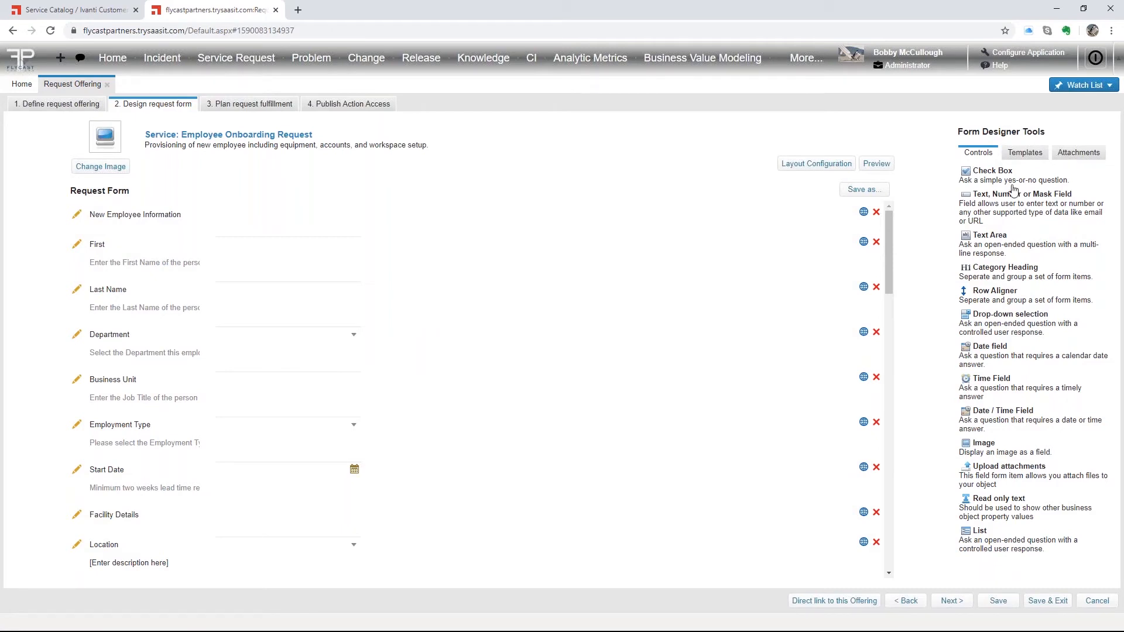
# - Add a Check Box field below Last Name, then delete it again
pyautogui.moveTo(994, 172); pyautogui.dragTo(169, 258)
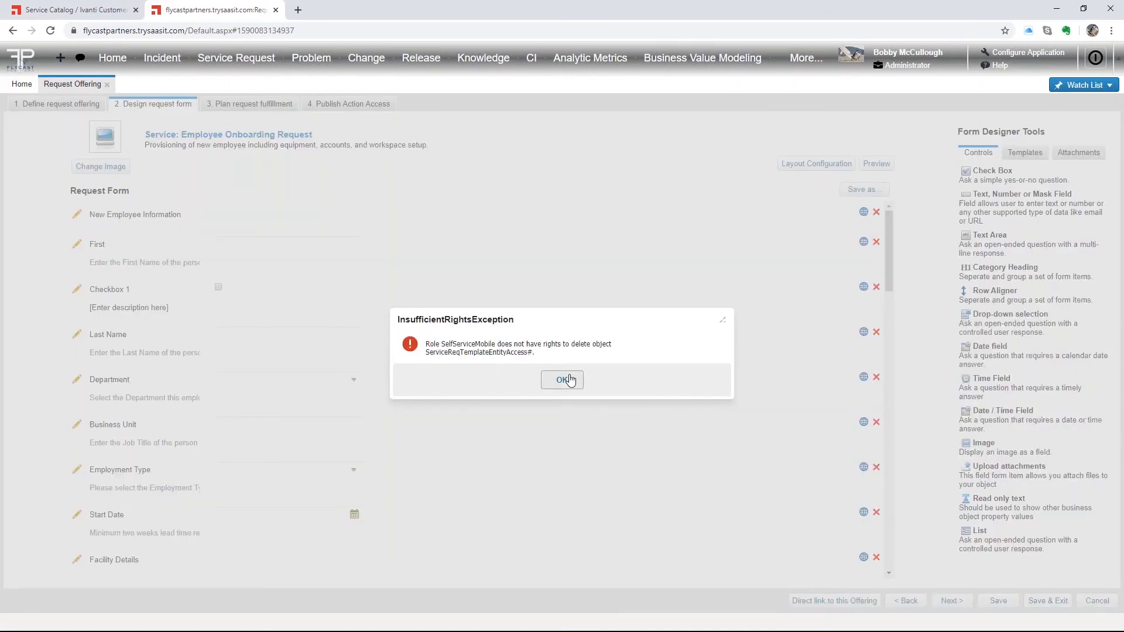
pyautogui.click(563, 380)
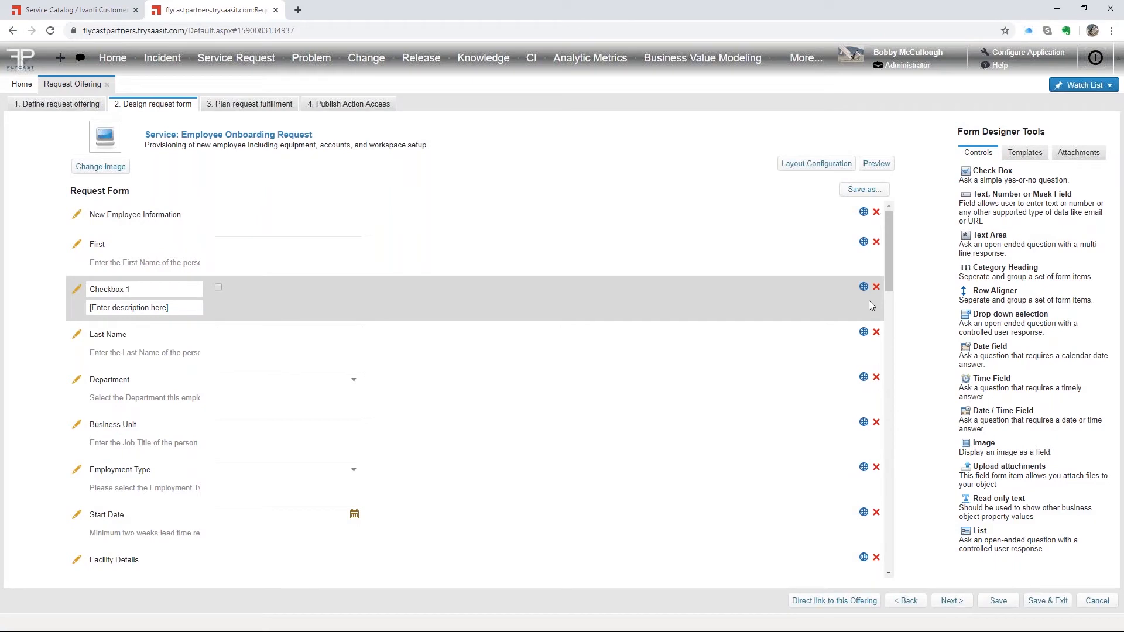
pyautogui.click(876, 287)
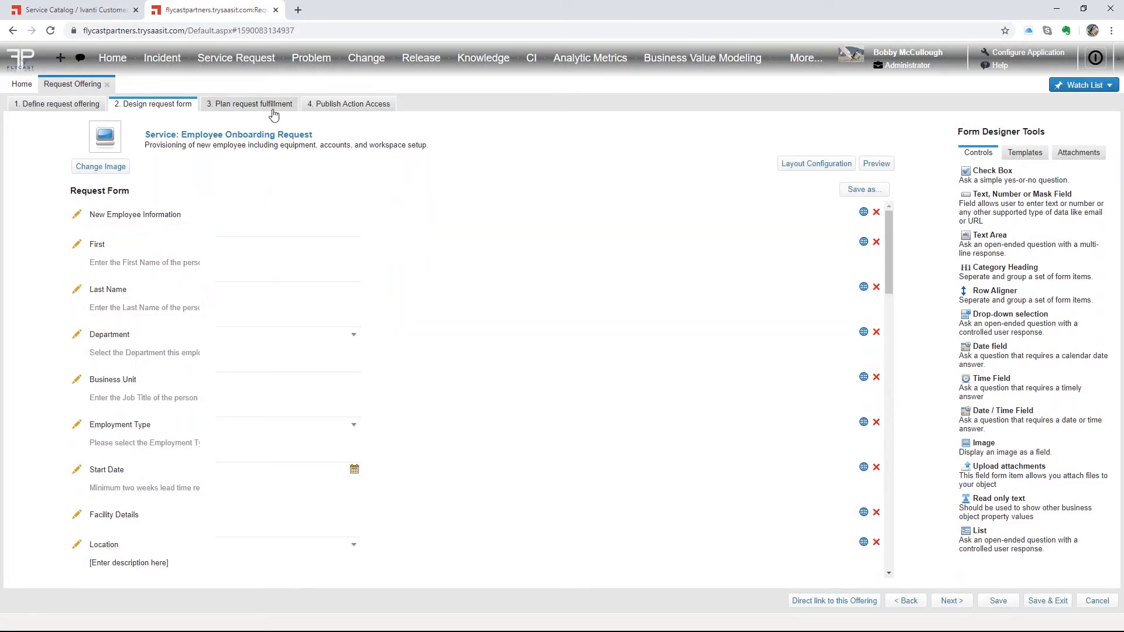
# - Review and cancel the form Layout Configuration, then open the '3. Plan request fulfillment' workflow
pyautogui.click(264, 108)
pyautogui.click(562, 380)
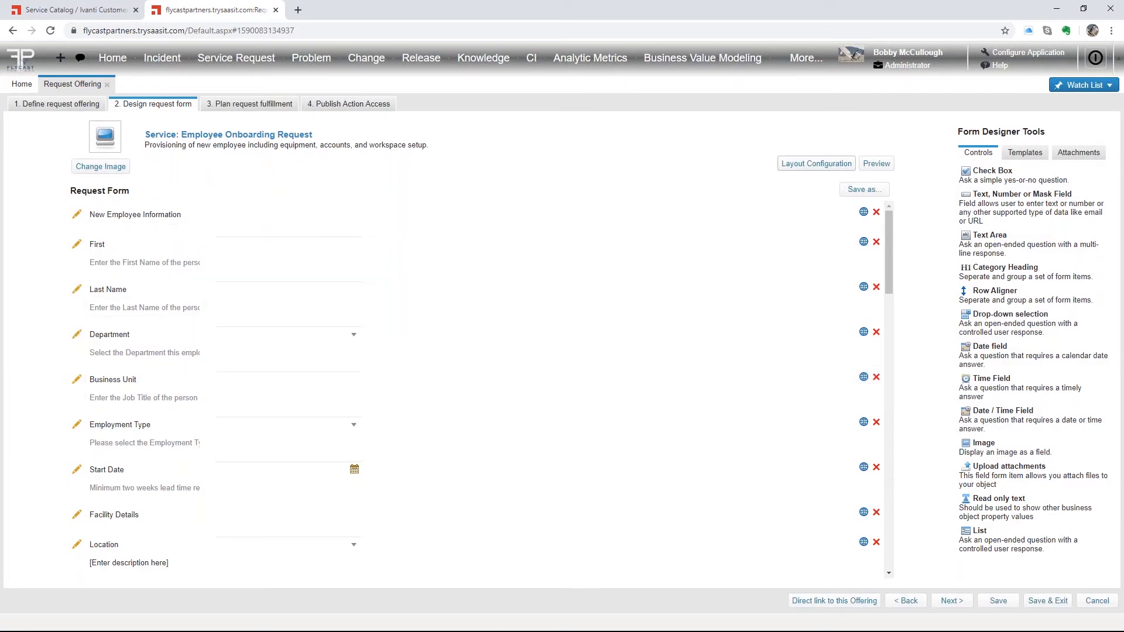
pyautogui.click(817, 164)
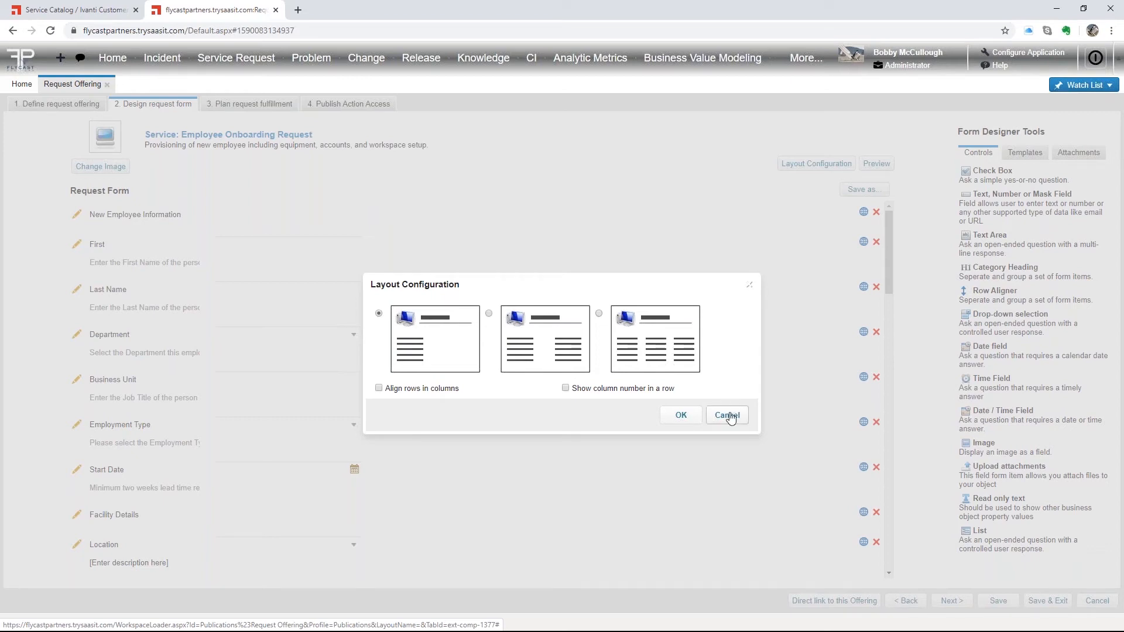
pyautogui.click(728, 417)
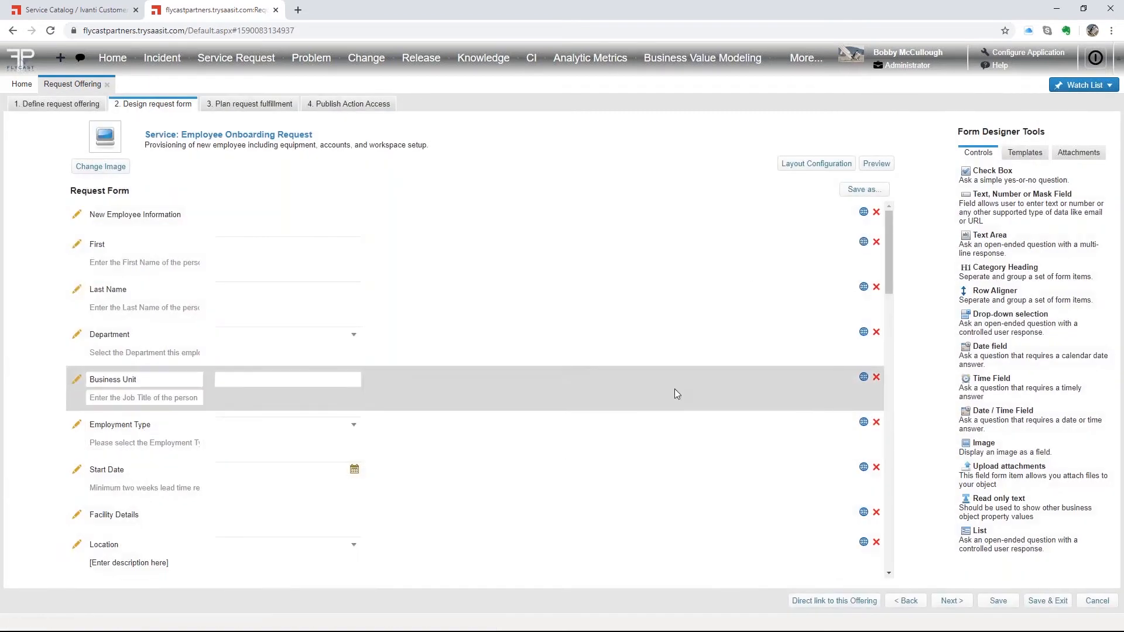
pyautogui.click(243, 107)
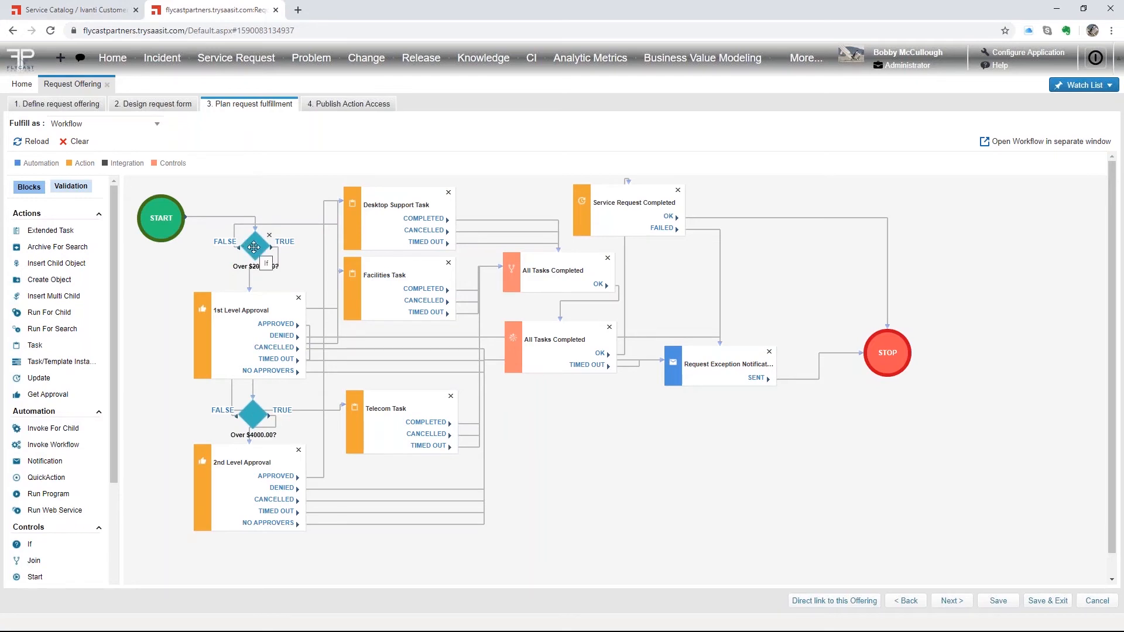
pyautogui.doubleClick(237, 299)
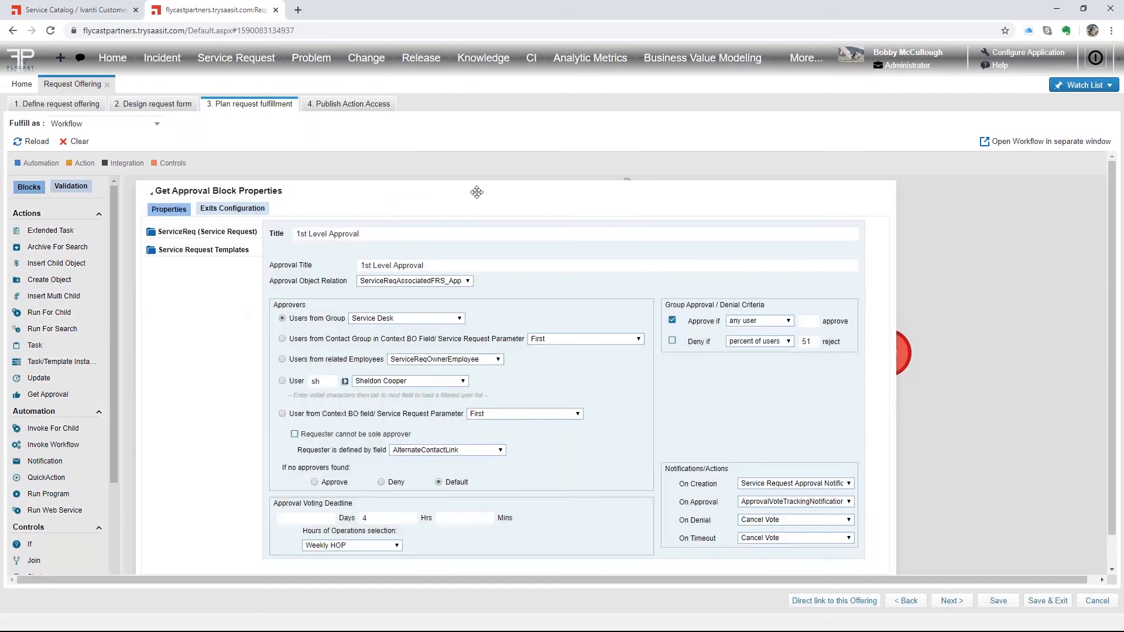
pyautogui.moveTo(477, 192); pyautogui.dragTo(505, 167)
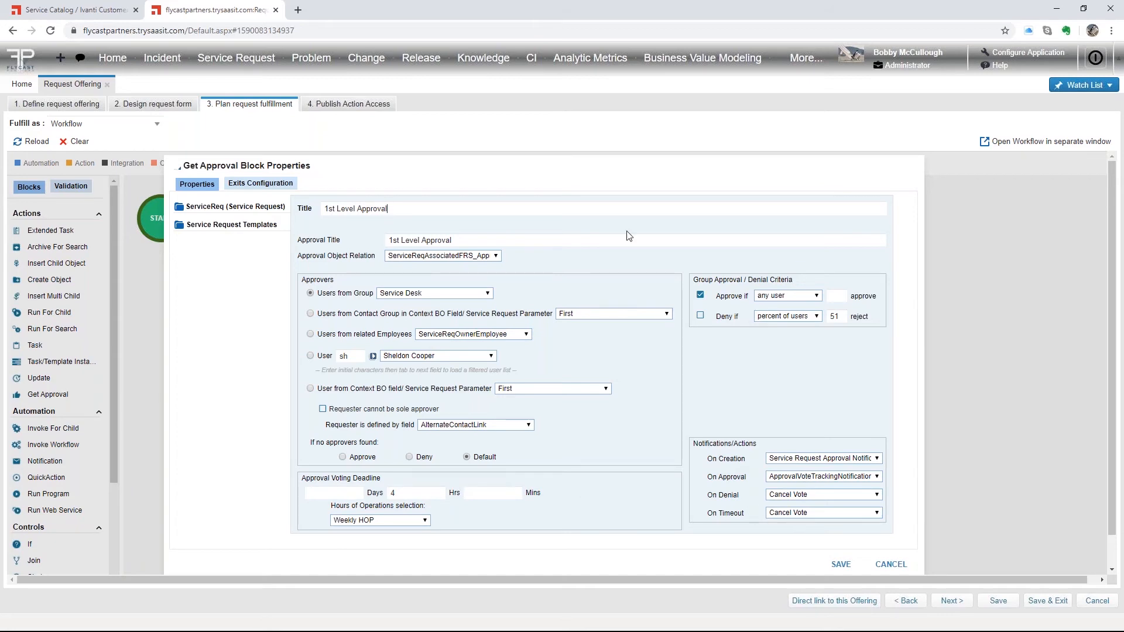
pyautogui.click(891, 565)
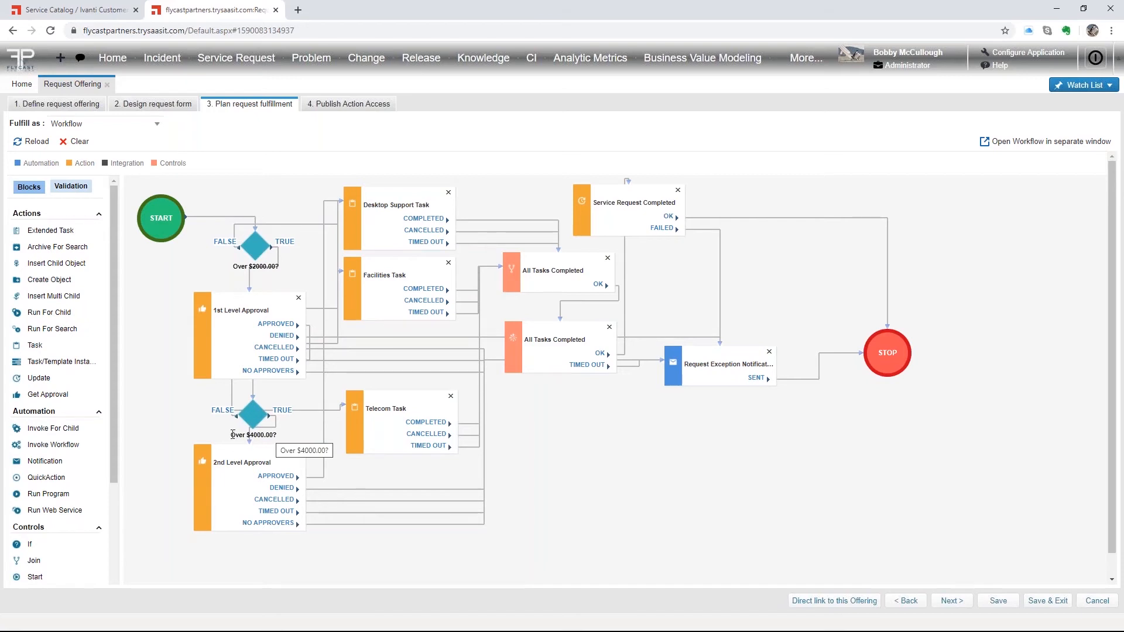
# - Inspect the Desktop Support Task's properties and assignee list, then cancel without saving
pyautogui.moveTo(231, 435); pyautogui.dragTo(272, 437)
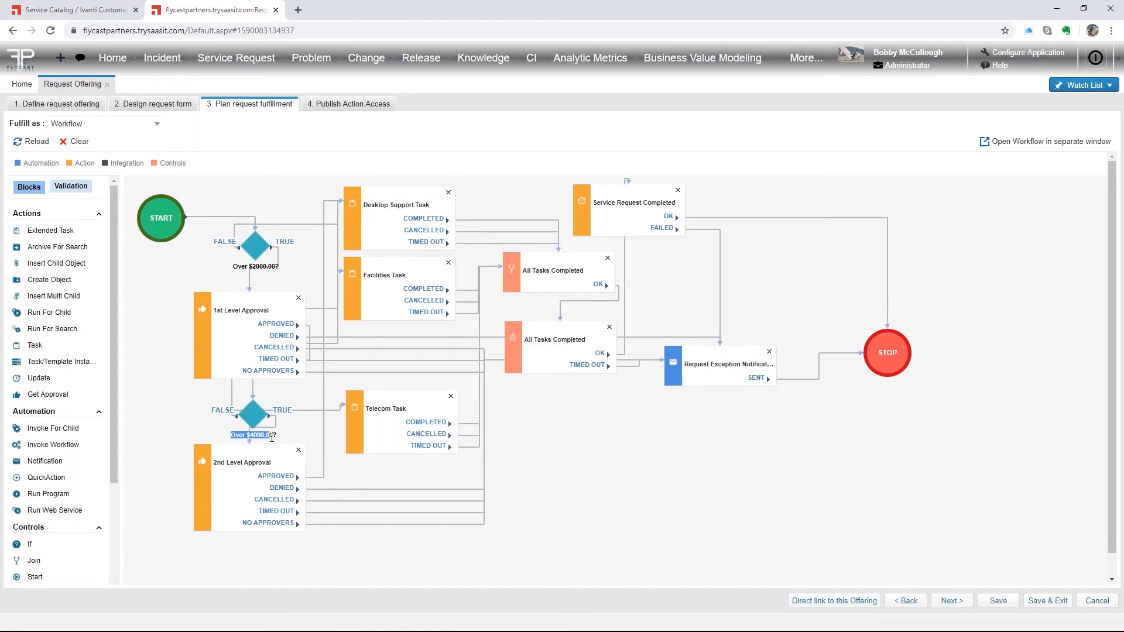
pyautogui.click(304, 439)
pyautogui.doubleClick(396, 197)
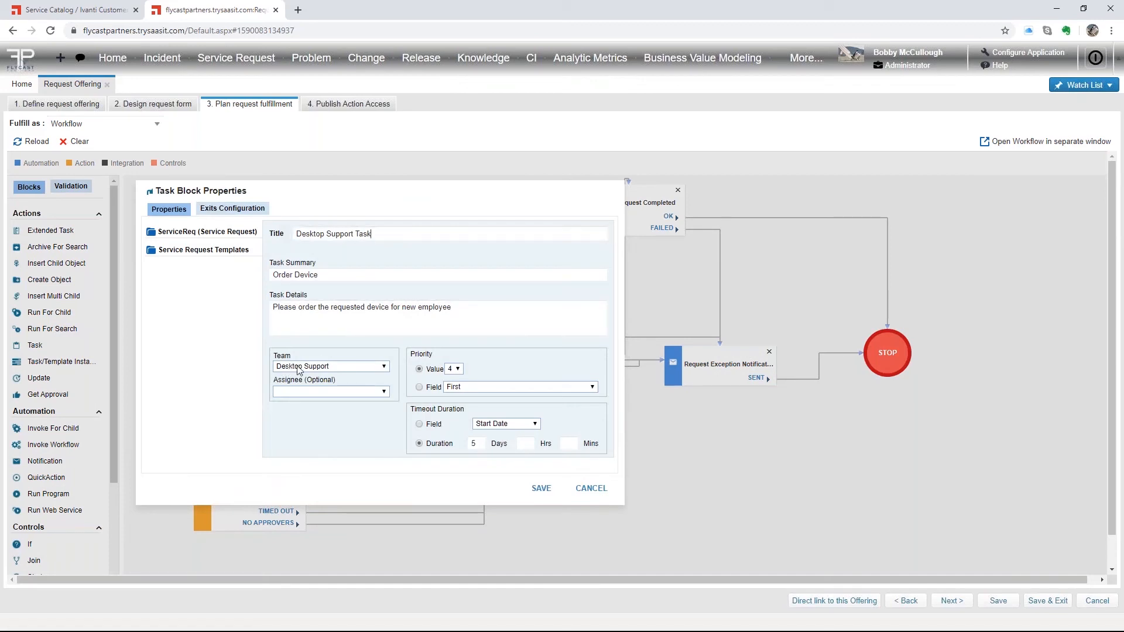
pyautogui.click(384, 392)
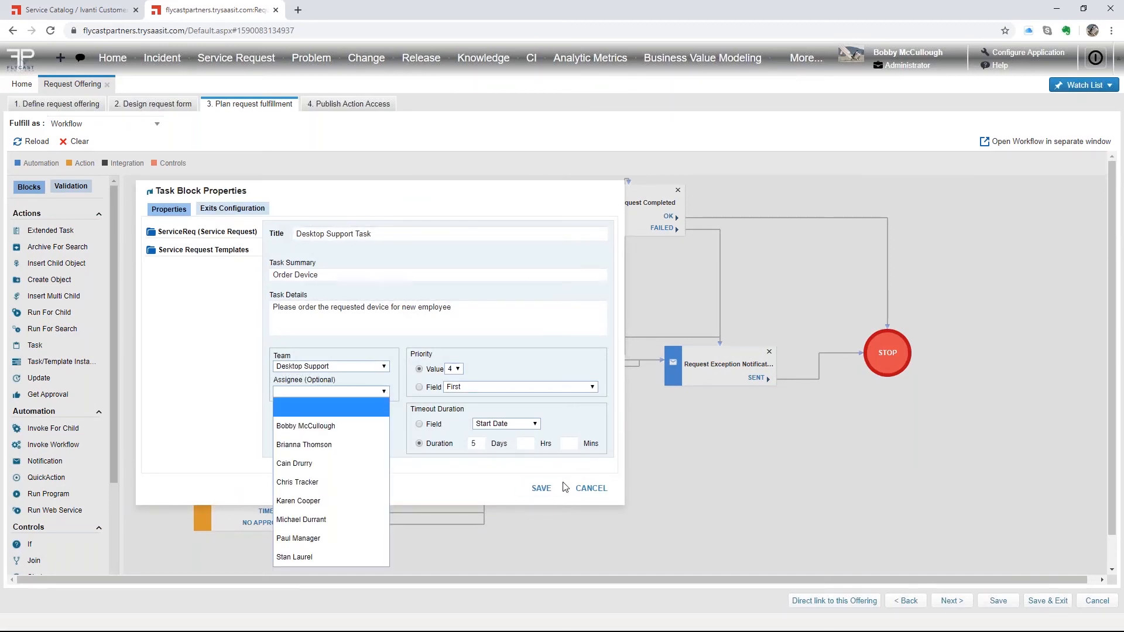
pyautogui.click(591, 489)
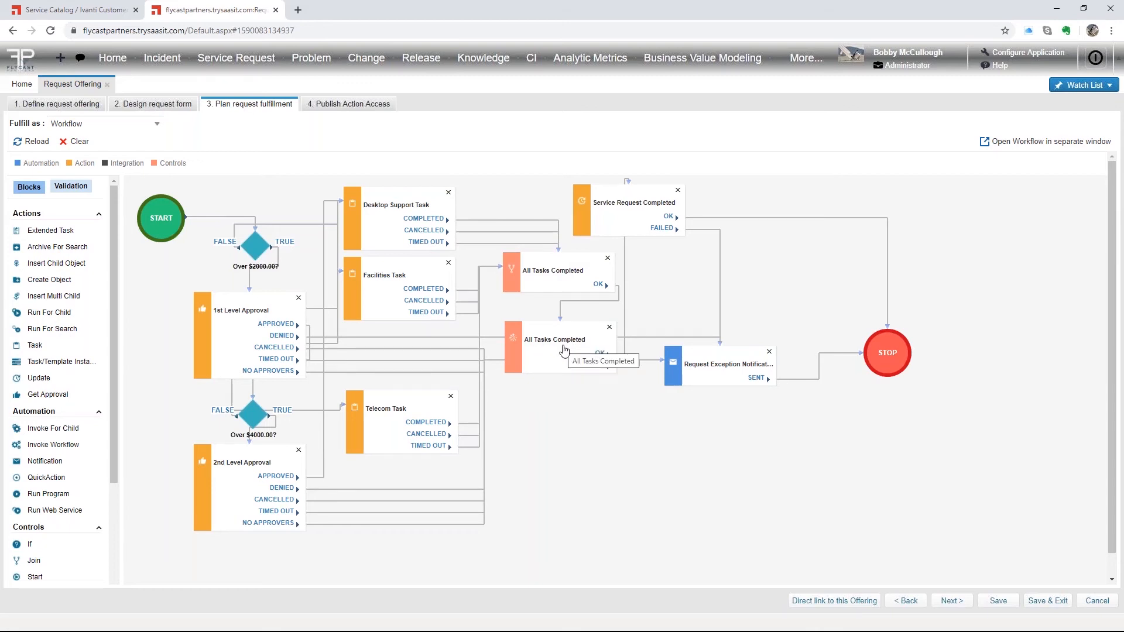
# - Open the Service Request Completed block and find its Status target field set to Fulfilled
pyautogui.doubleClick(632, 189)
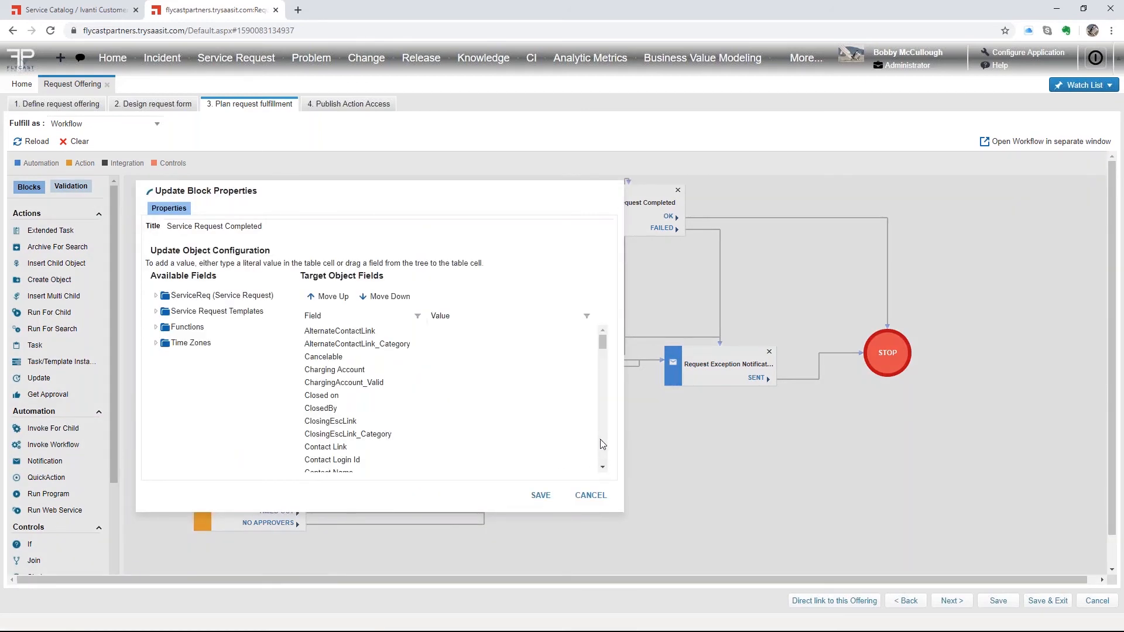
pyautogui.scroll(-6, 603, 450)
pyautogui.click(603, 447)
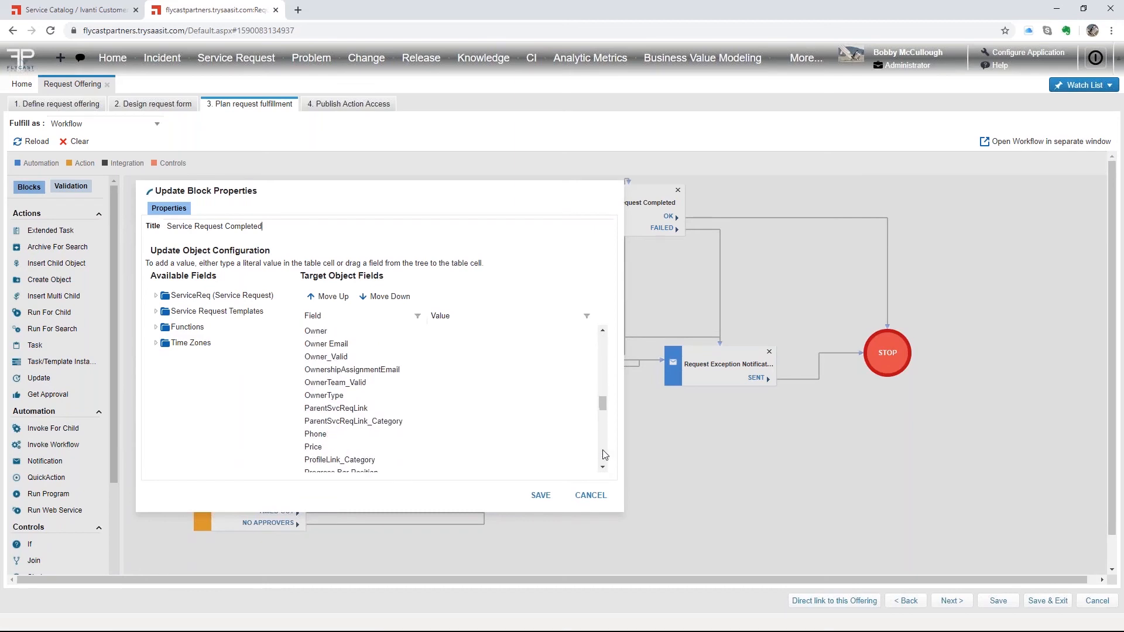
pyautogui.click(603, 452)
pyautogui.click(603, 453)
pyautogui.click(604, 454)
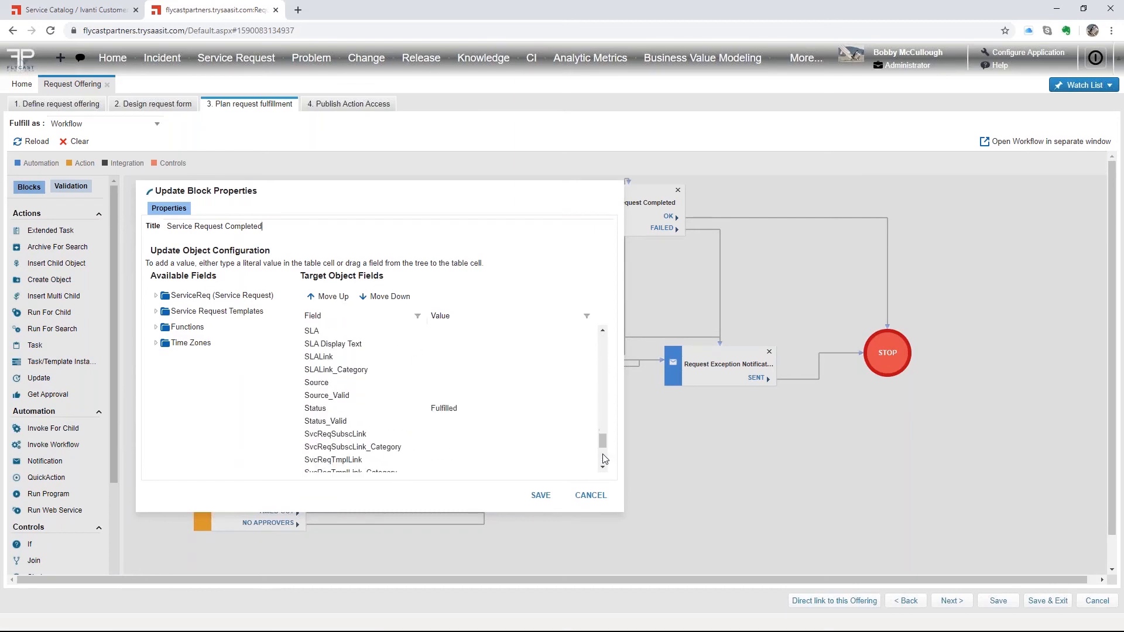
pyautogui.click(453, 408)
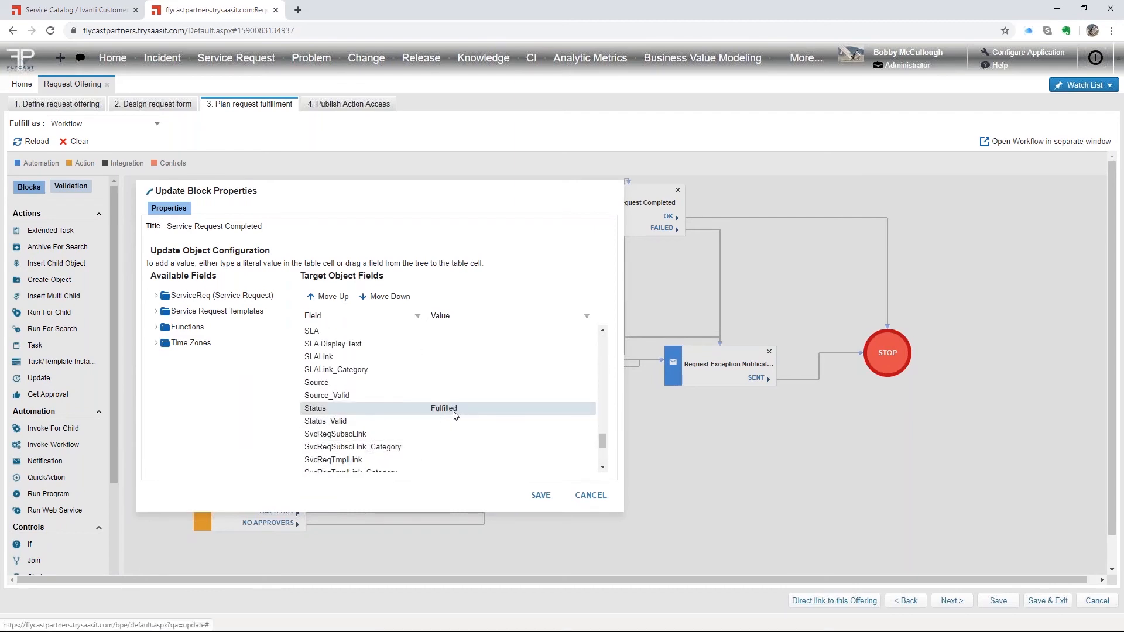
# - Cancel the Update Block Properties dialog and scroll the Blocks panel to review the workflow
pyautogui.click(592, 496)
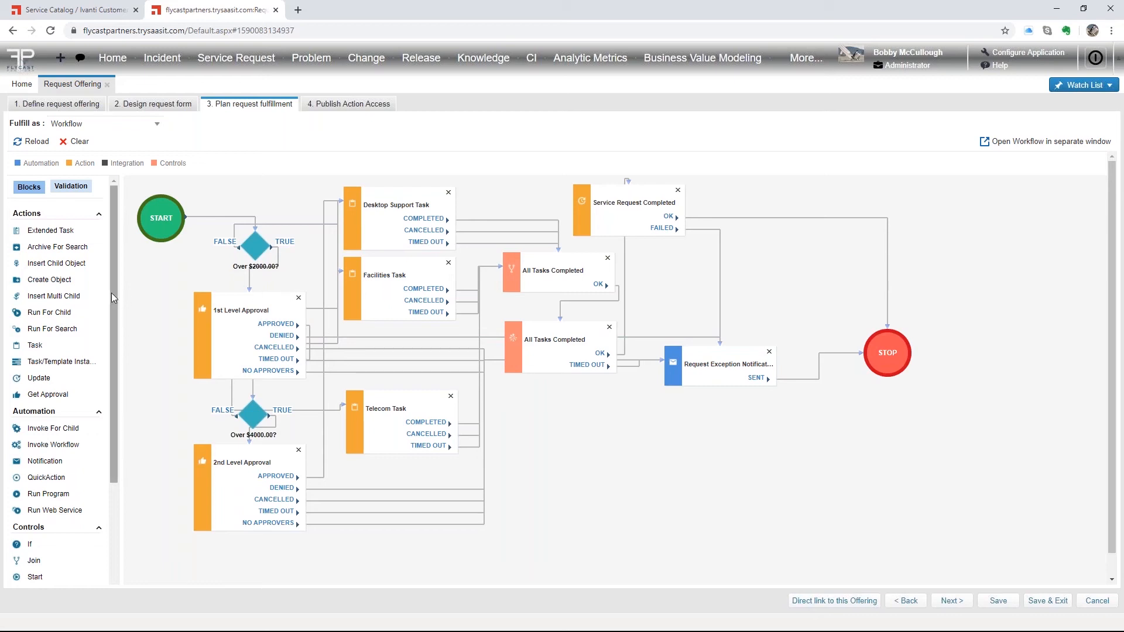
pyautogui.moveTo(111, 293); pyautogui.dragTo(112, 371)
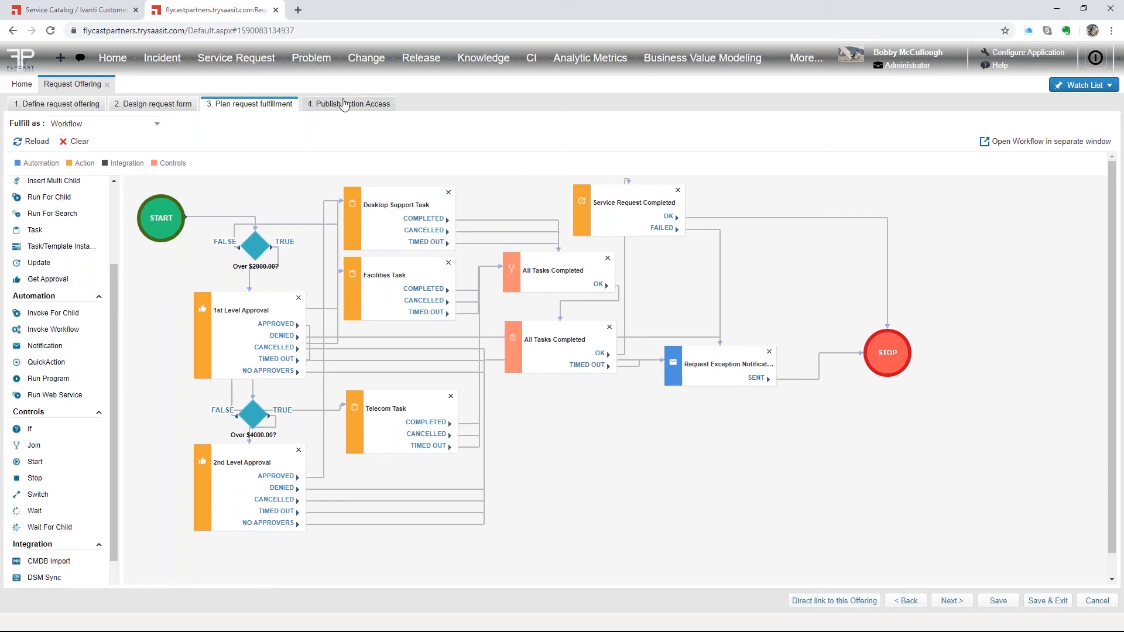
# - View the '4. Publish Action Access' step, then exit the offering editor without saving
pyautogui.click(343, 105)
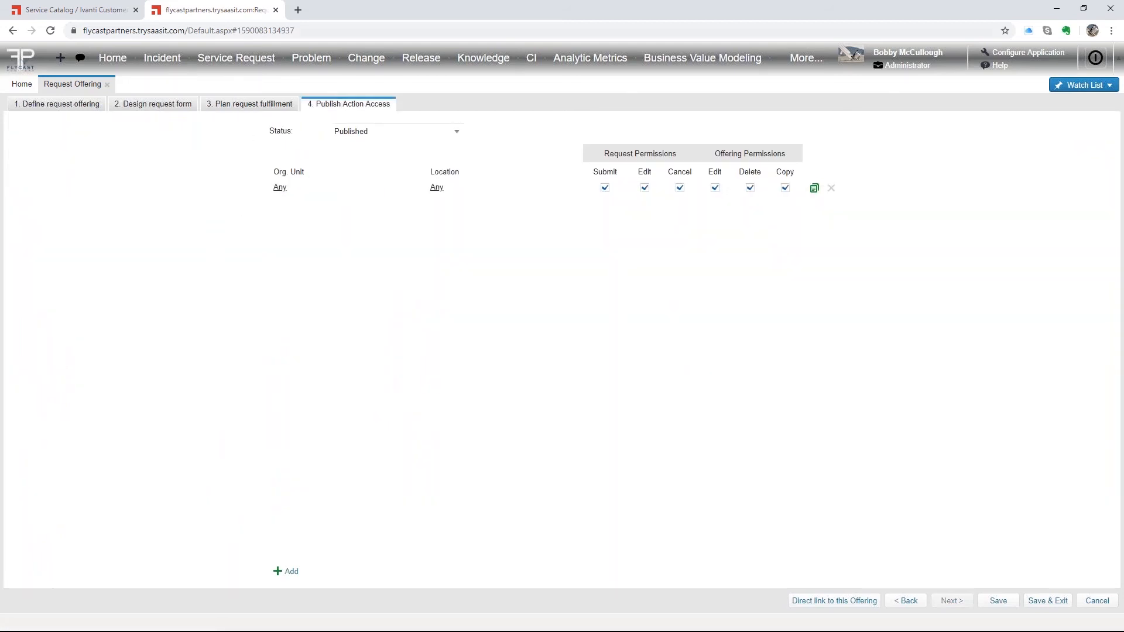
pyautogui.click(90, 8)
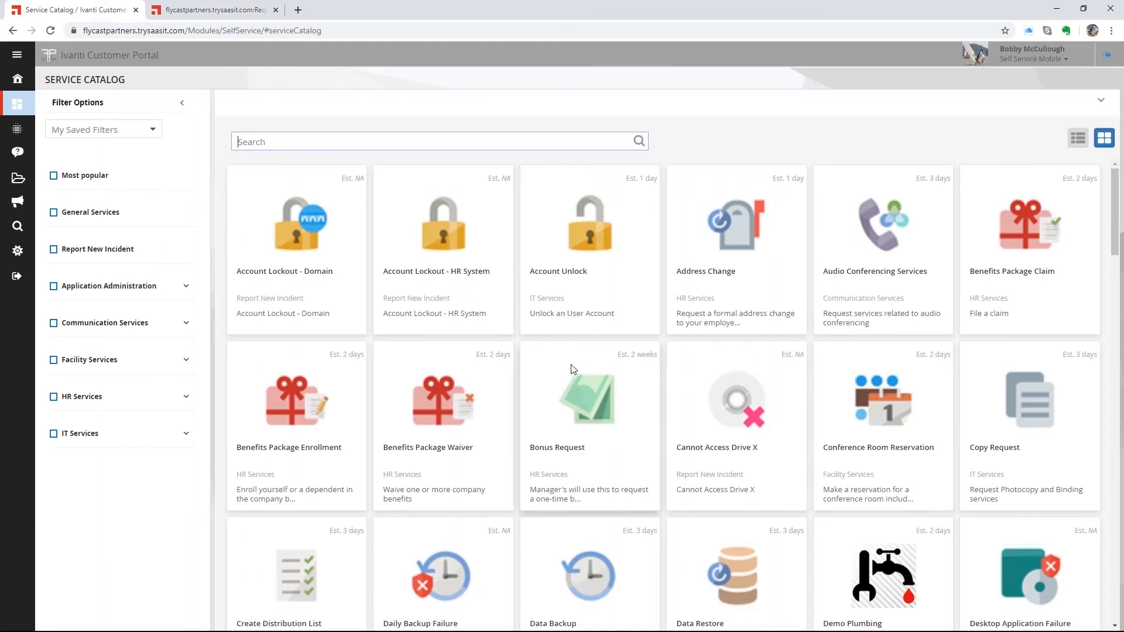
pyautogui.click(225, 10)
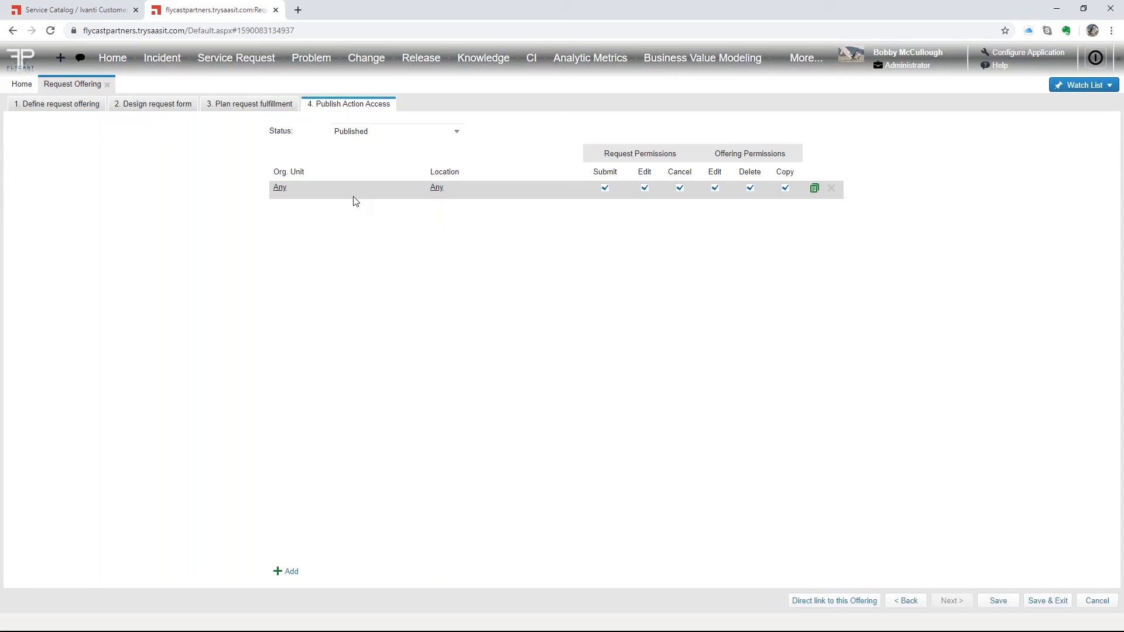
pyautogui.click(1097, 600)
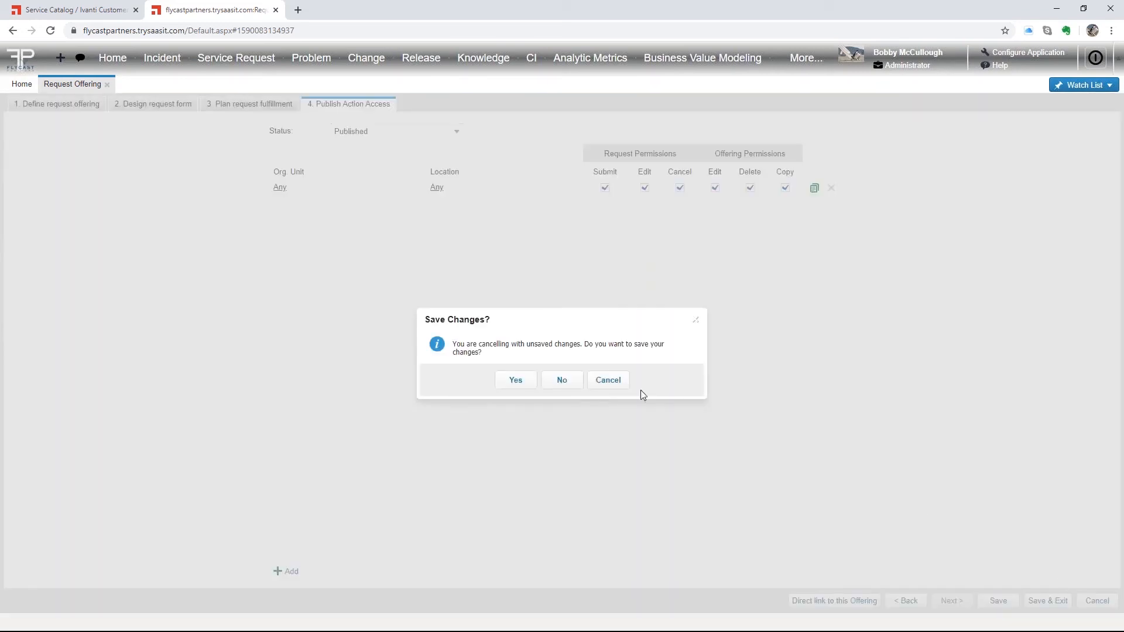
pyautogui.click(562, 380)
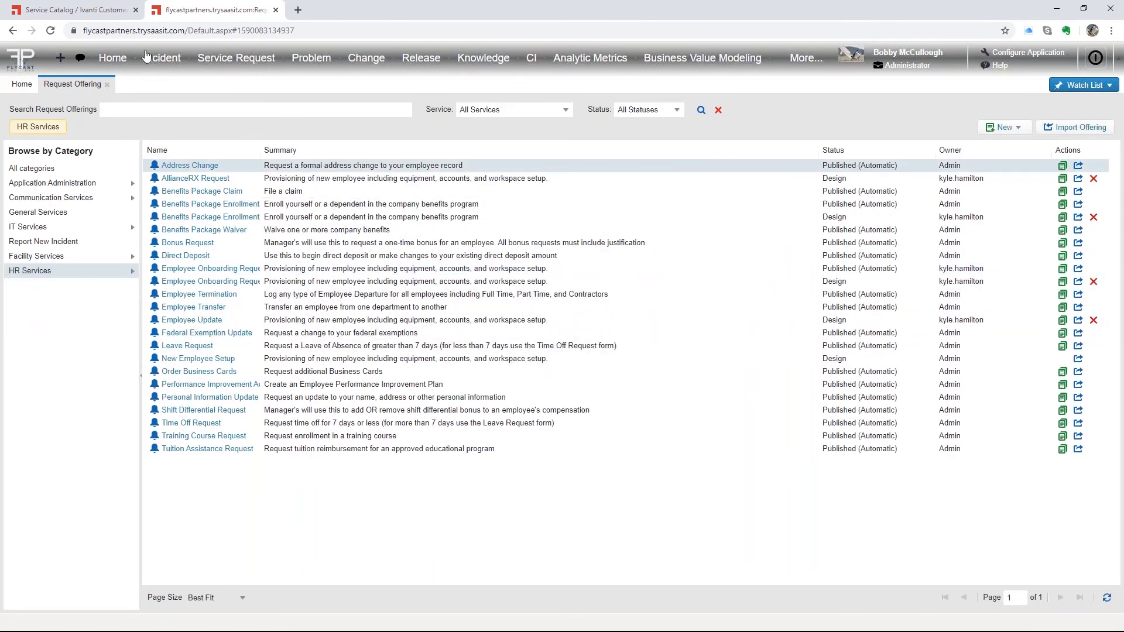
# - Switch to the Ivanti Customer Portal's Service Catalog tab
pyautogui.click(71, 10)
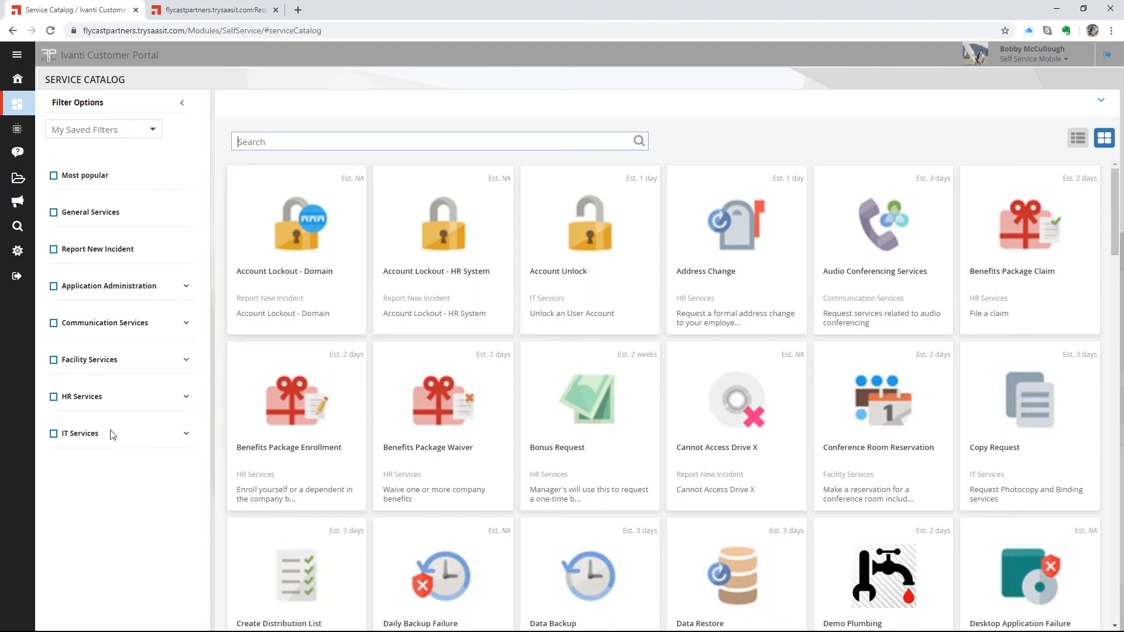
# - Filter the catalog to IT Services and start a new Filezilla Install Request
pyautogui.click(53, 435)
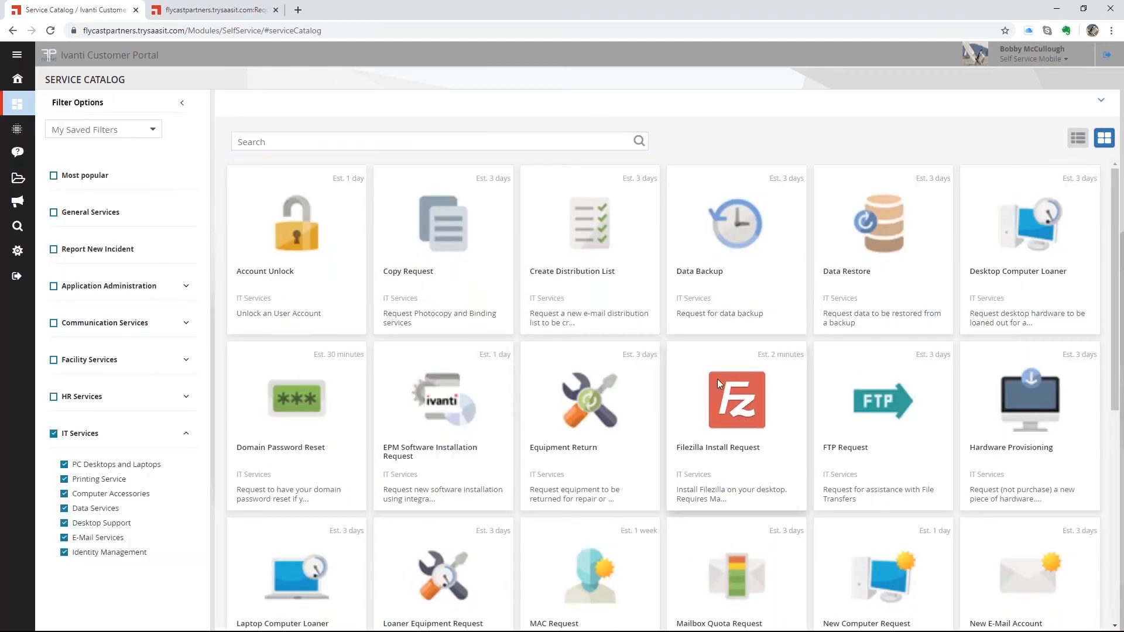
pyautogui.click(747, 407)
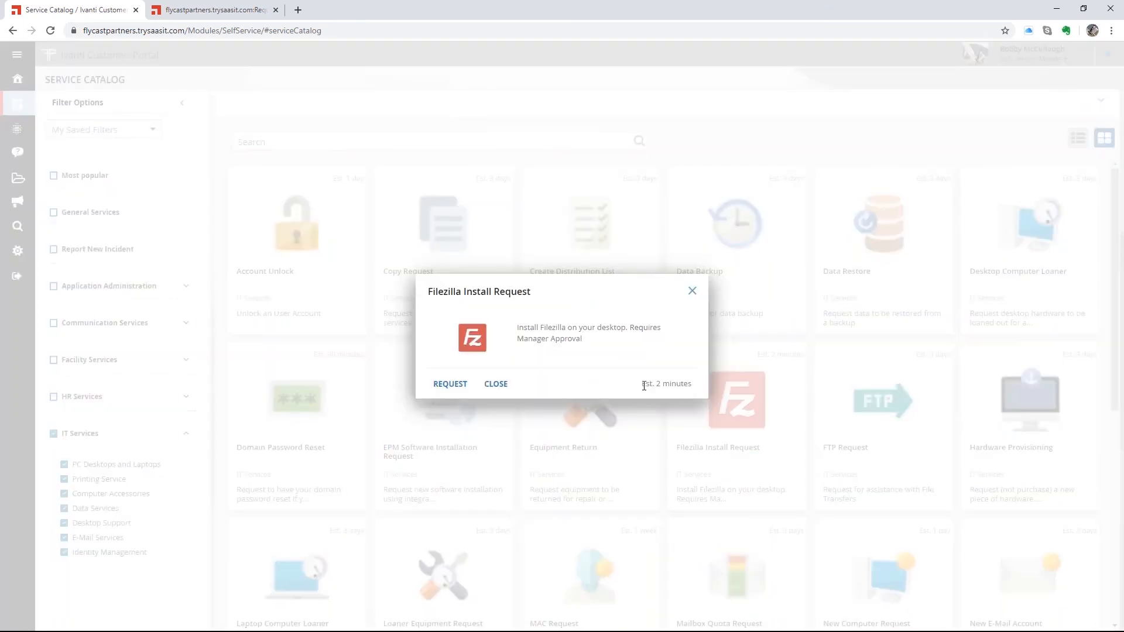
pyautogui.moveTo(641, 383); pyautogui.dragTo(692, 385)
pyautogui.click(452, 388)
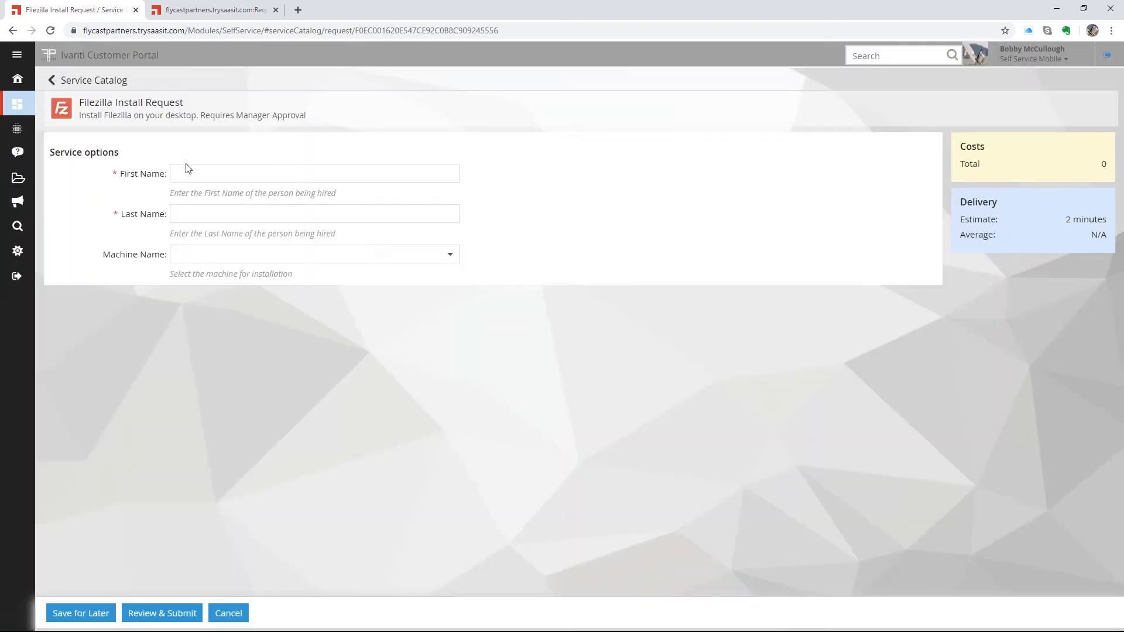
# - Enter the requester's first and last name, choose machine FLYSEWIN10, and go to review
pyautogui.click(187, 171)
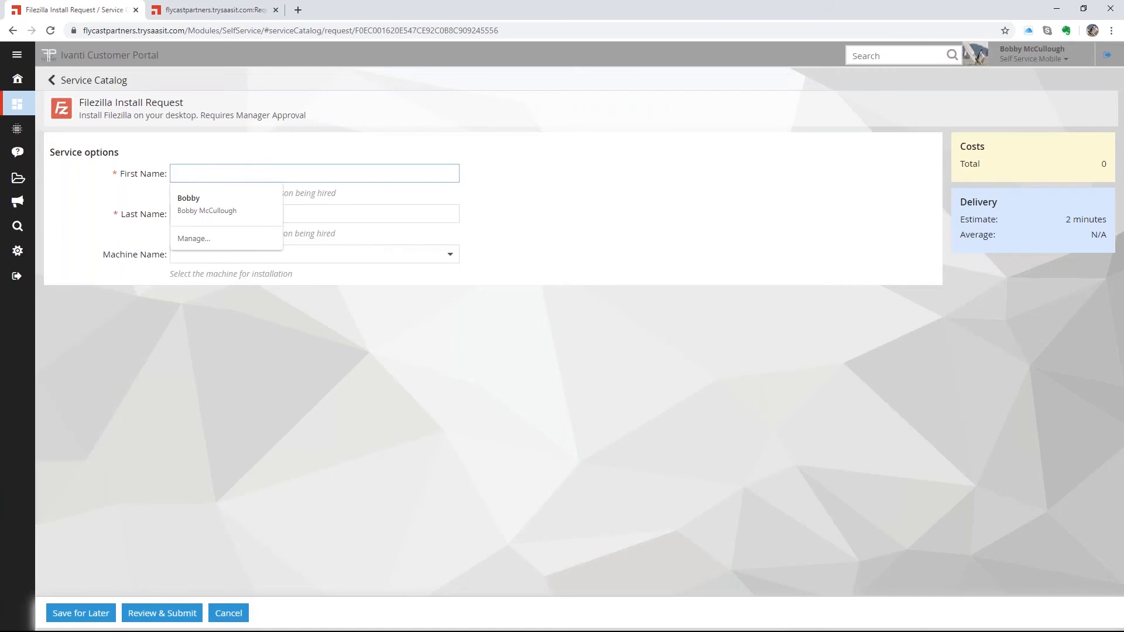
pyautogui.write('Jill')
pyautogui.press('Tab')
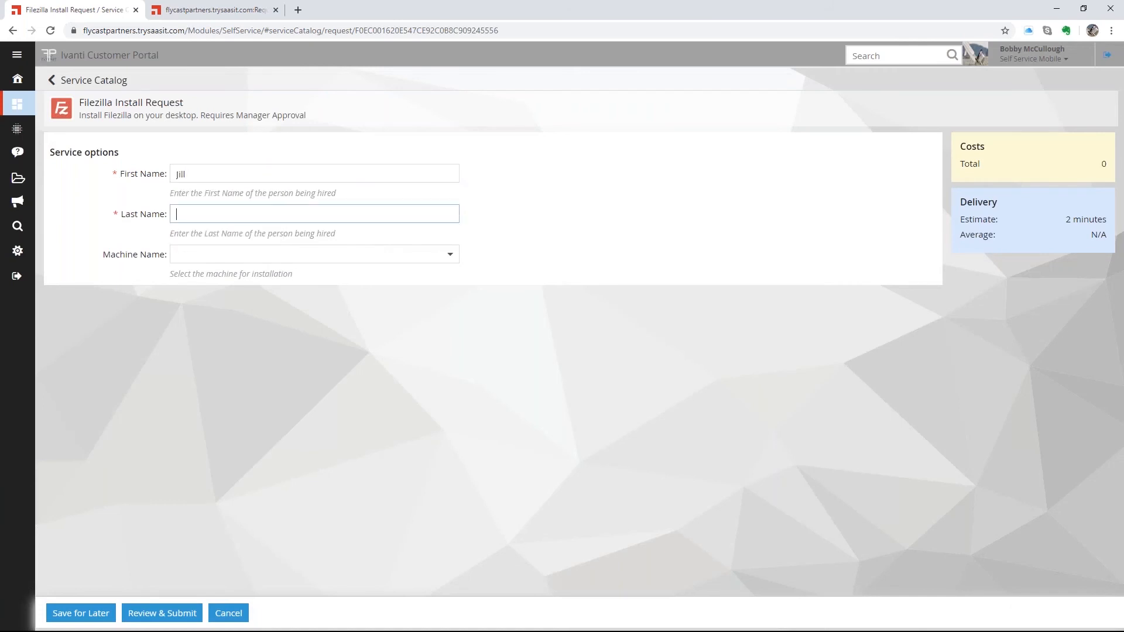
pyautogui.write('User')
pyautogui.click(450, 254)
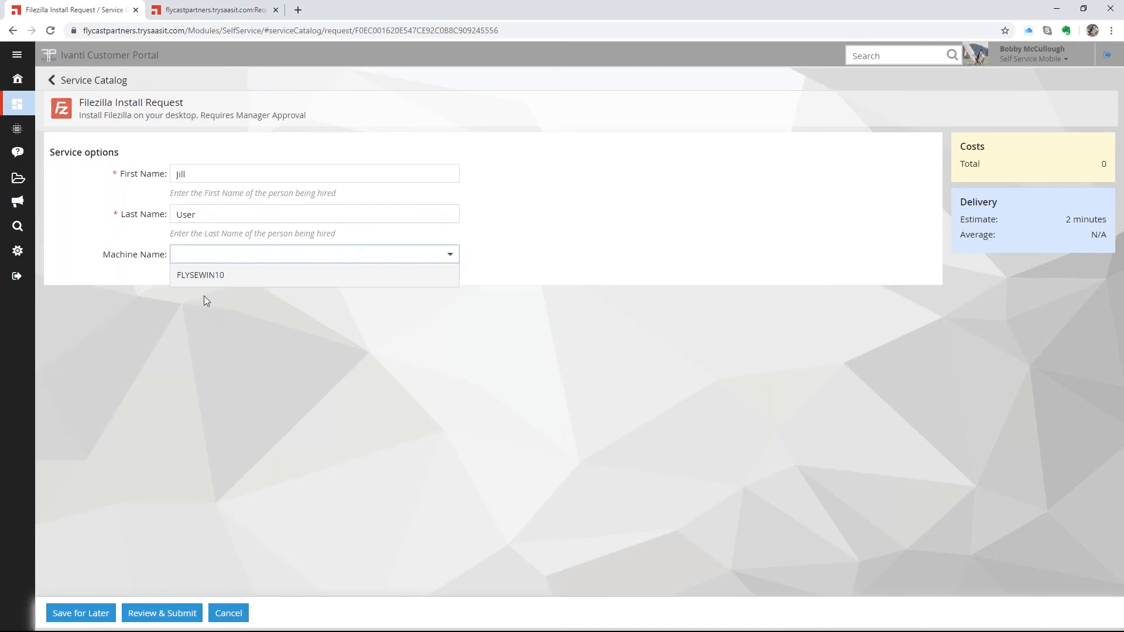
pyautogui.click(221, 276)
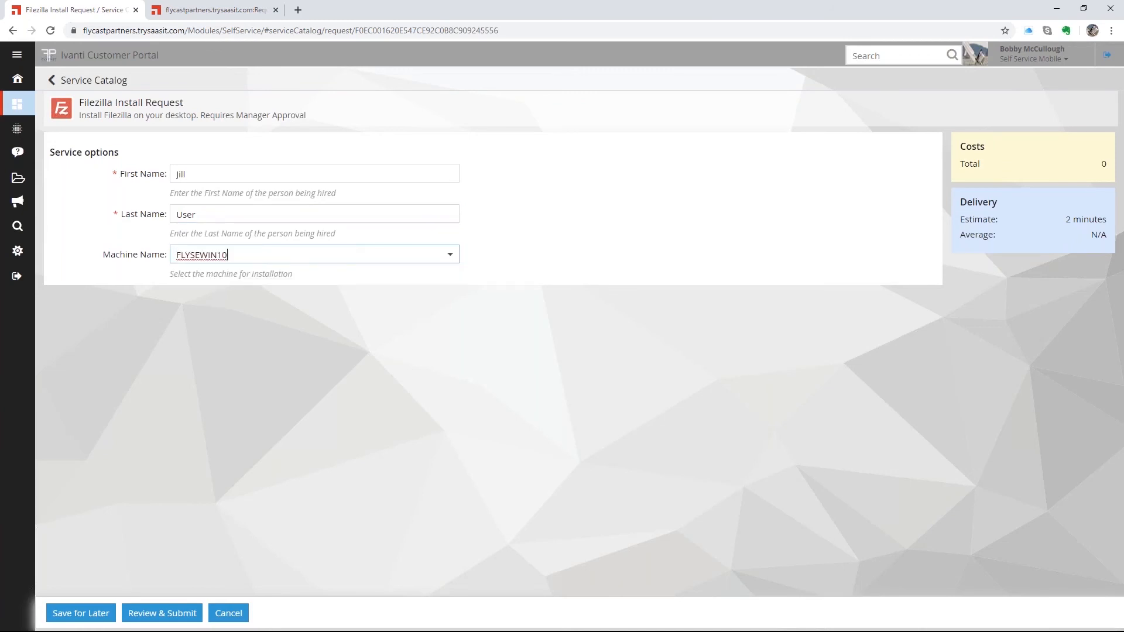
pyautogui.click(155, 615)
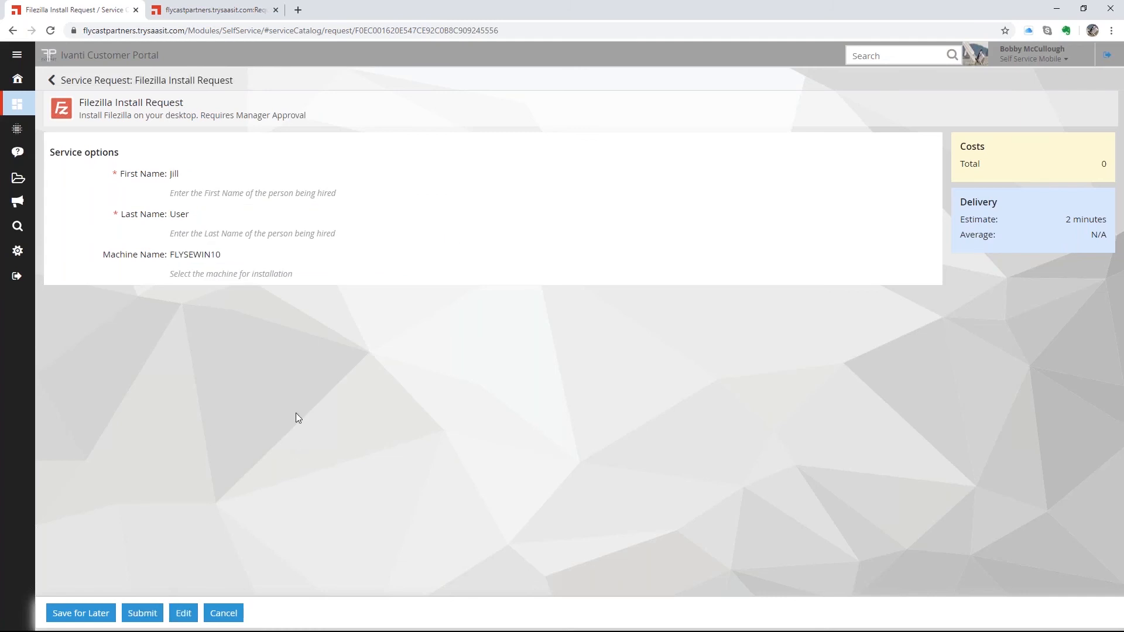
# - Submit the Filezilla request and open its pending approval for ServiceReq#10398
pyautogui.click(144, 613)
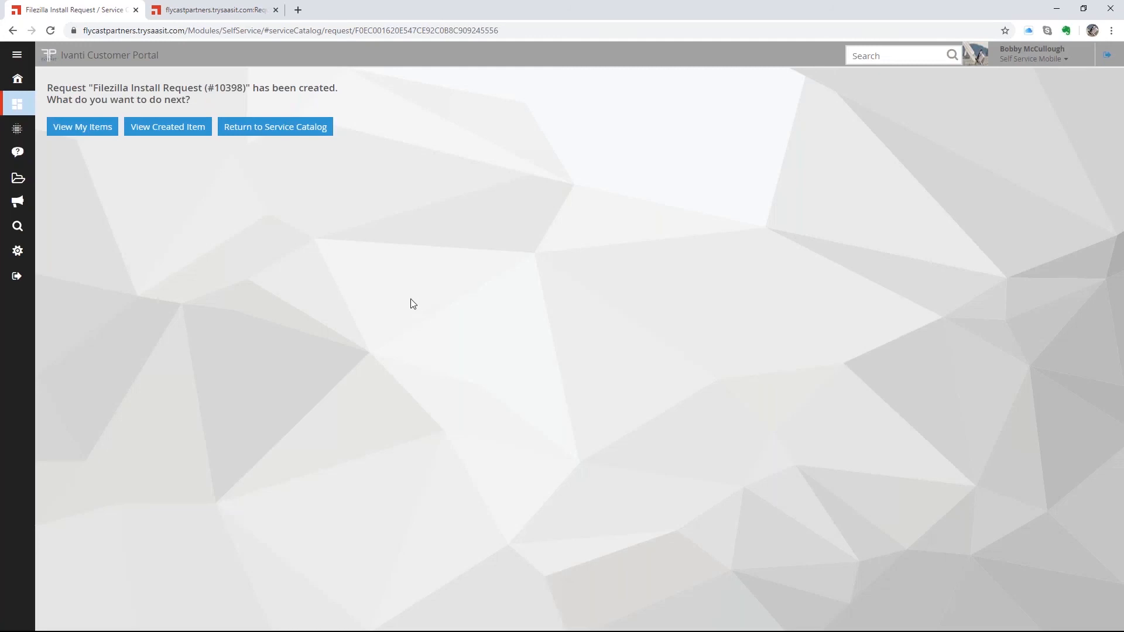
pyautogui.click(14, 84)
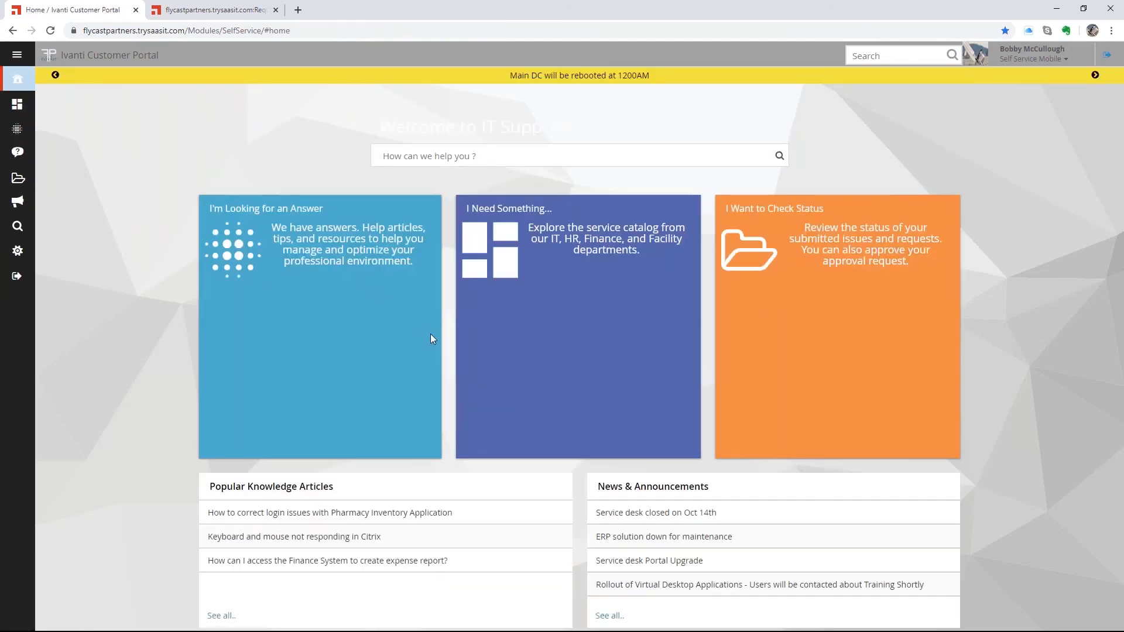
pyautogui.click(805, 263)
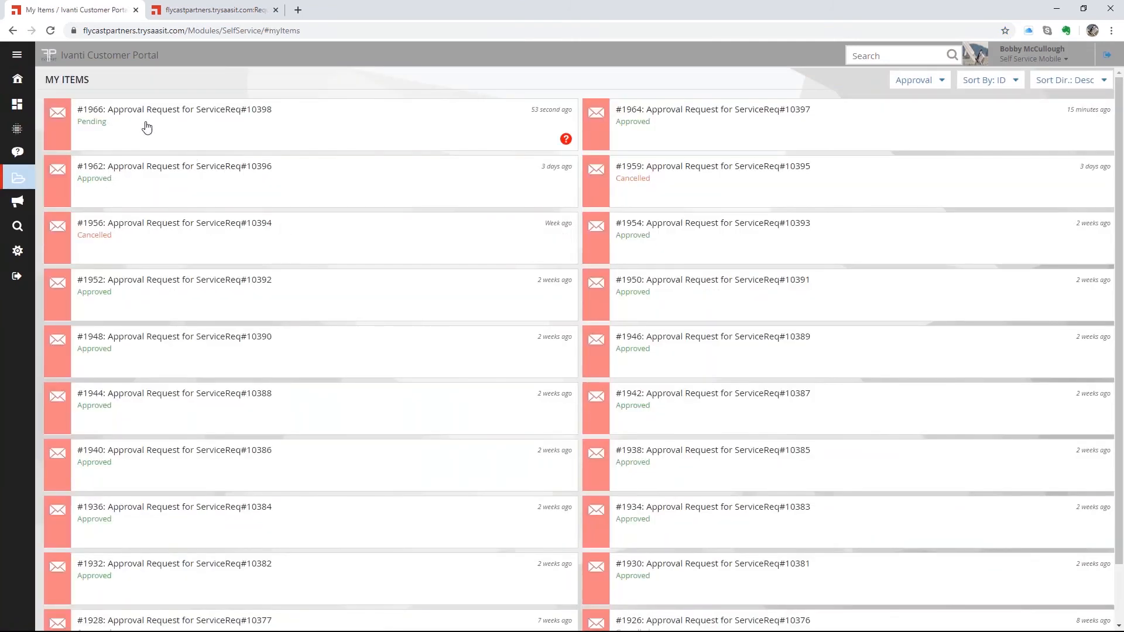
pyautogui.click(117, 117)
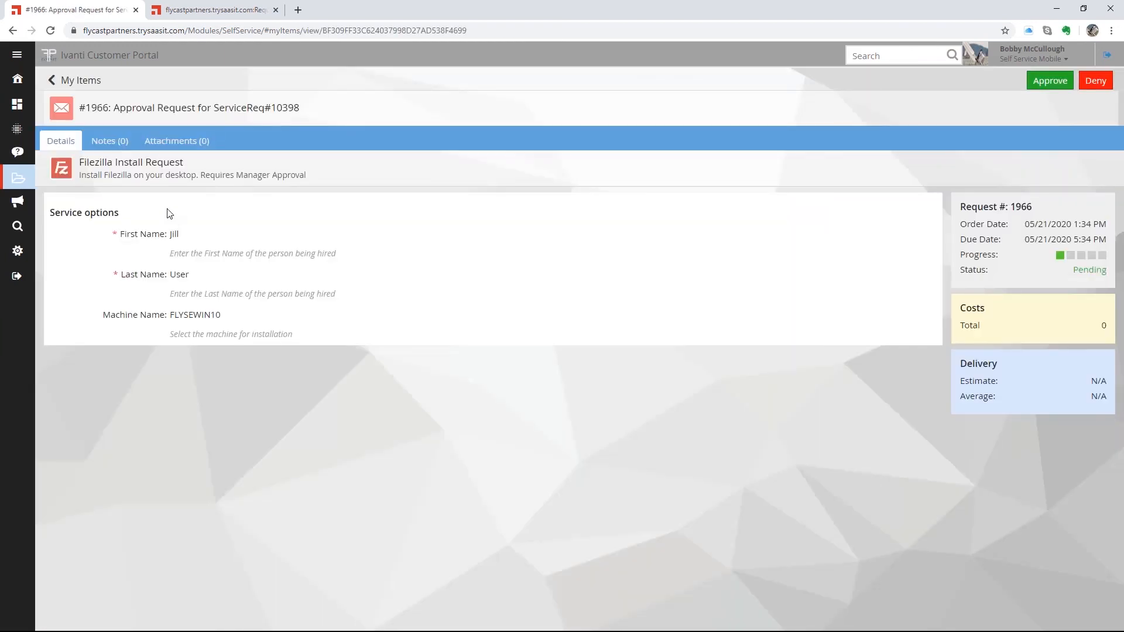
pyautogui.moveTo(85, 164); pyautogui.dragTo(183, 164)
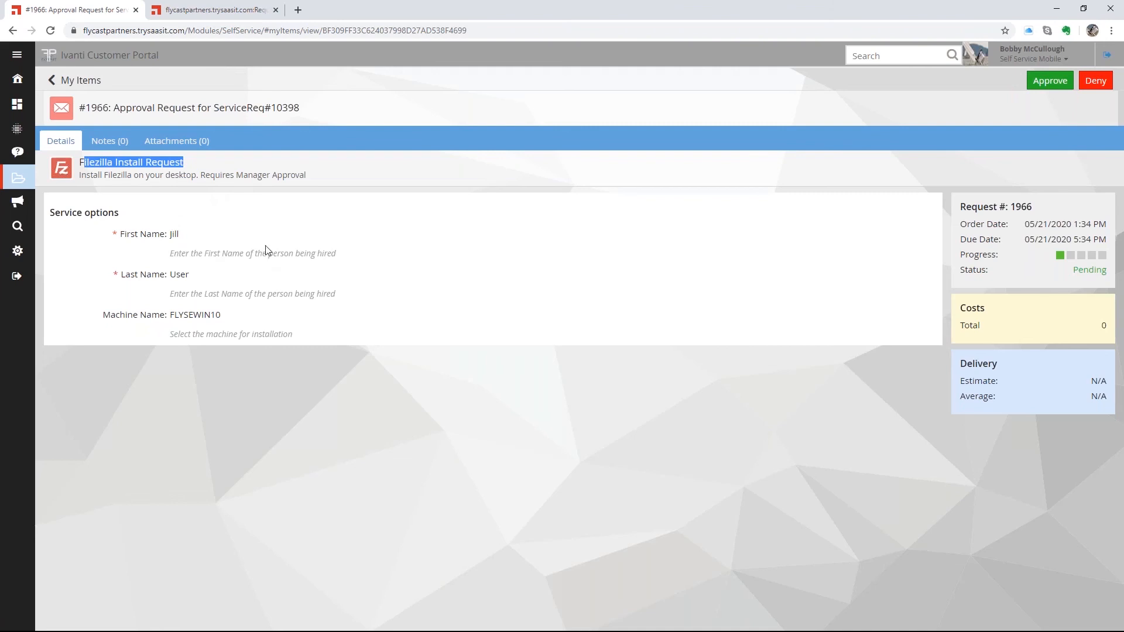
# - Approve approval #1966, confirm it, and recheck it in My Items
pyautogui.click(1049, 85)
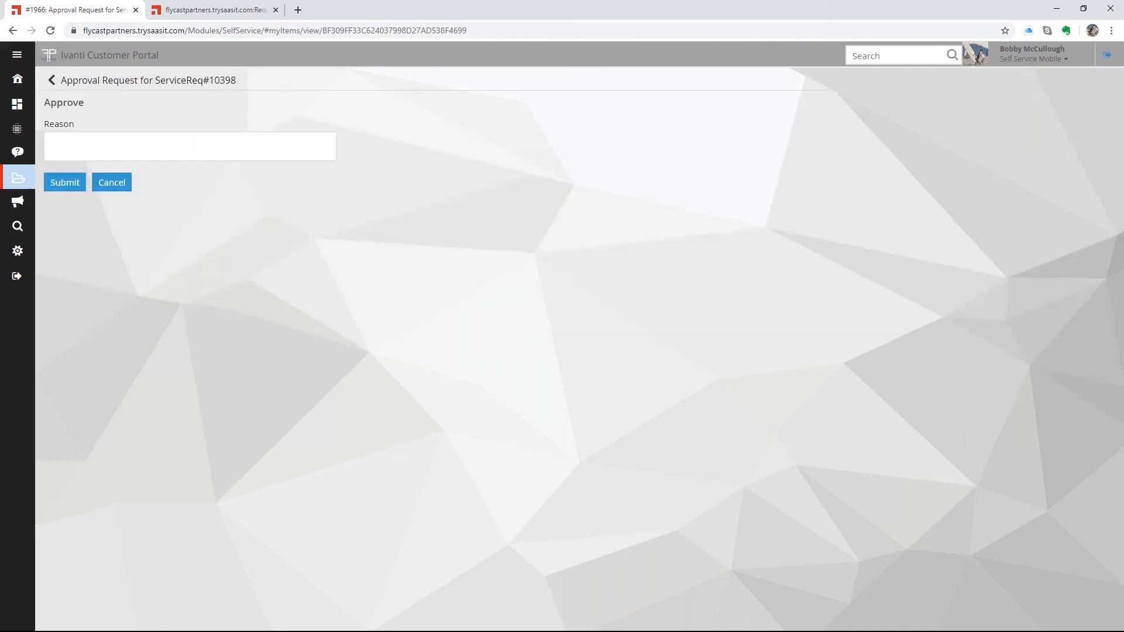
pyautogui.click(65, 183)
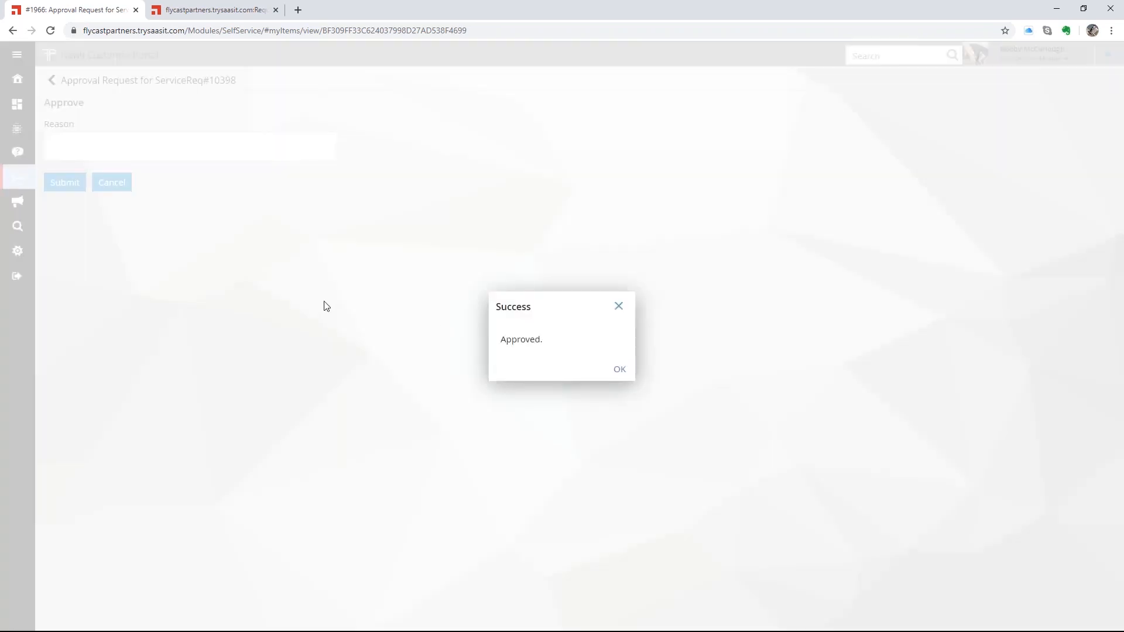
pyautogui.click(620, 369)
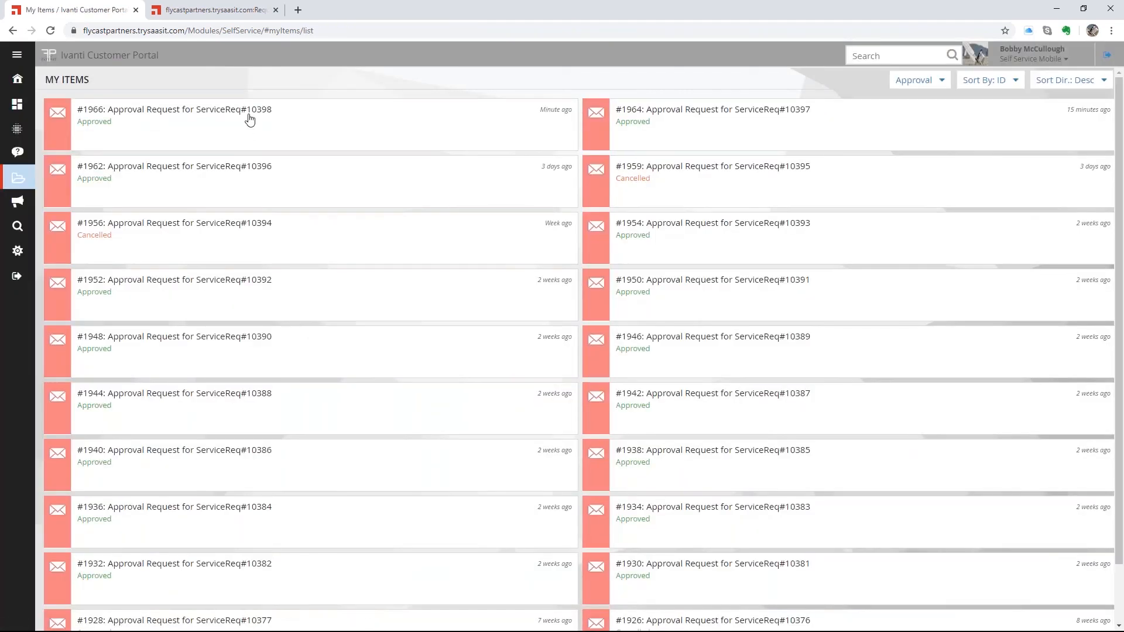
pyautogui.moveTo(246, 111); pyautogui.dragTo(268, 111)
pyautogui.click(271, 114)
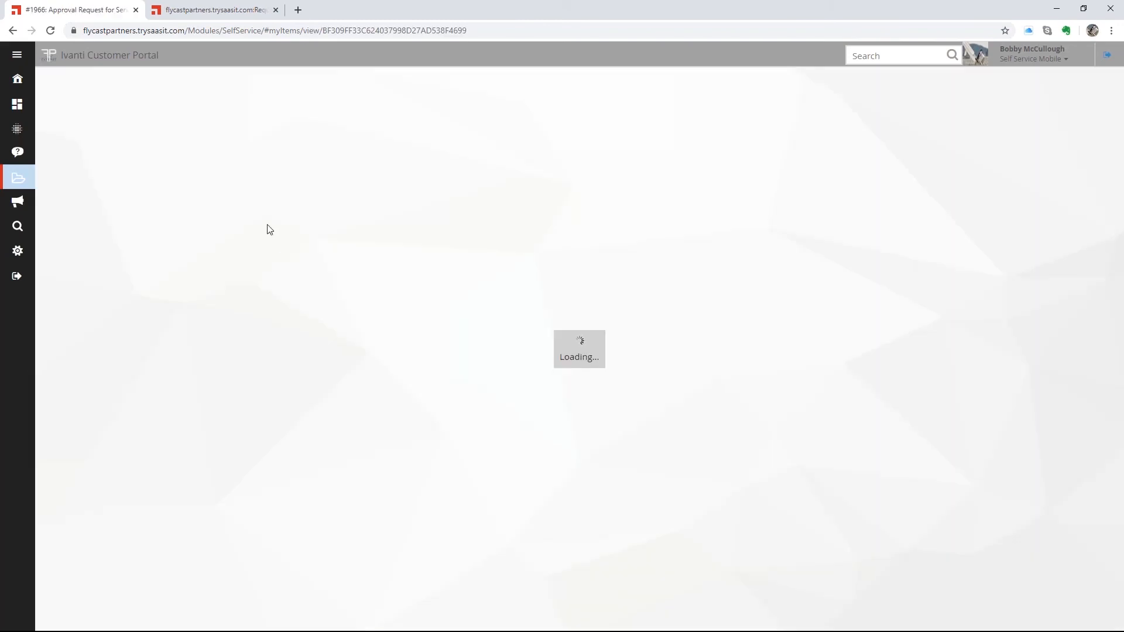
pyautogui.click(69, 81)
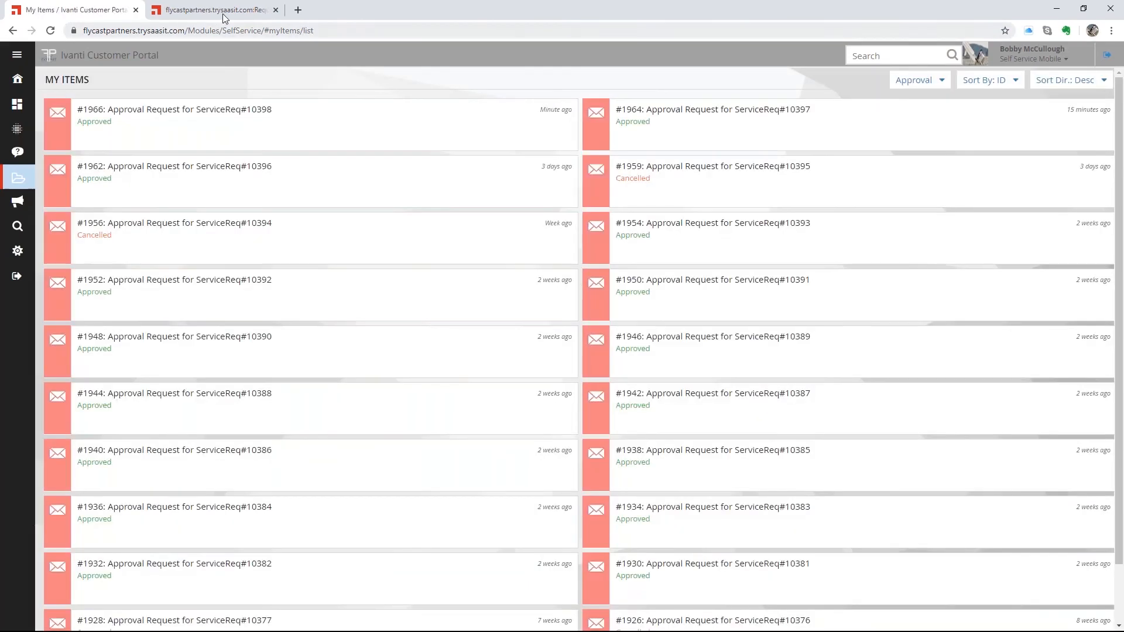
# - Open the Service Request workspace from the Service Manager home dashboard
pyautogui.click(222, 10)
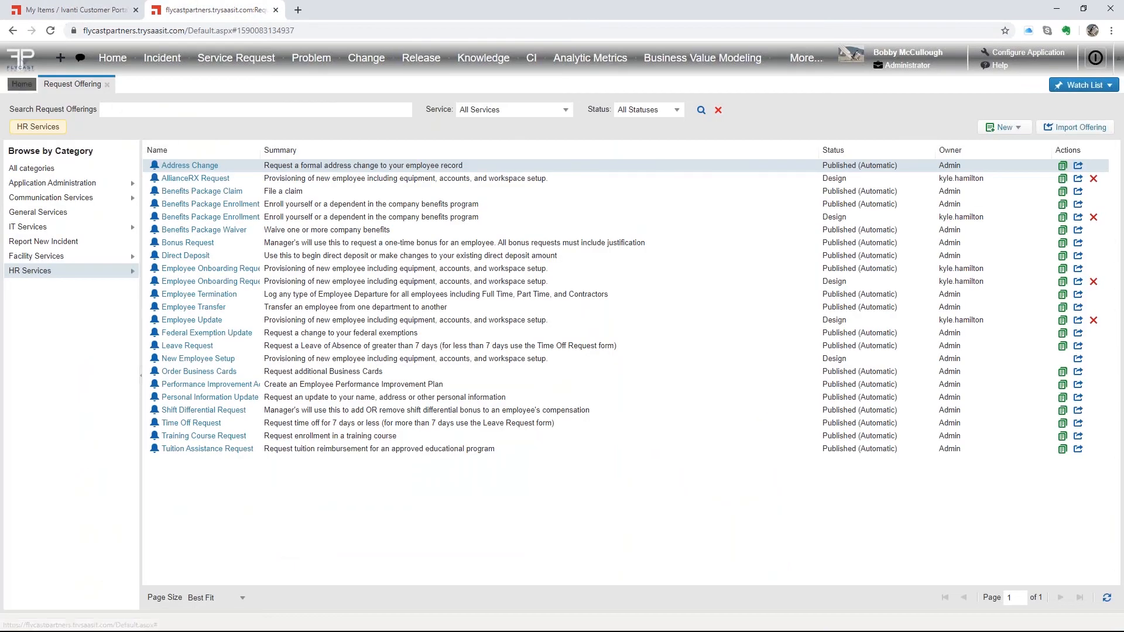
pyautogui.click(22, 84)
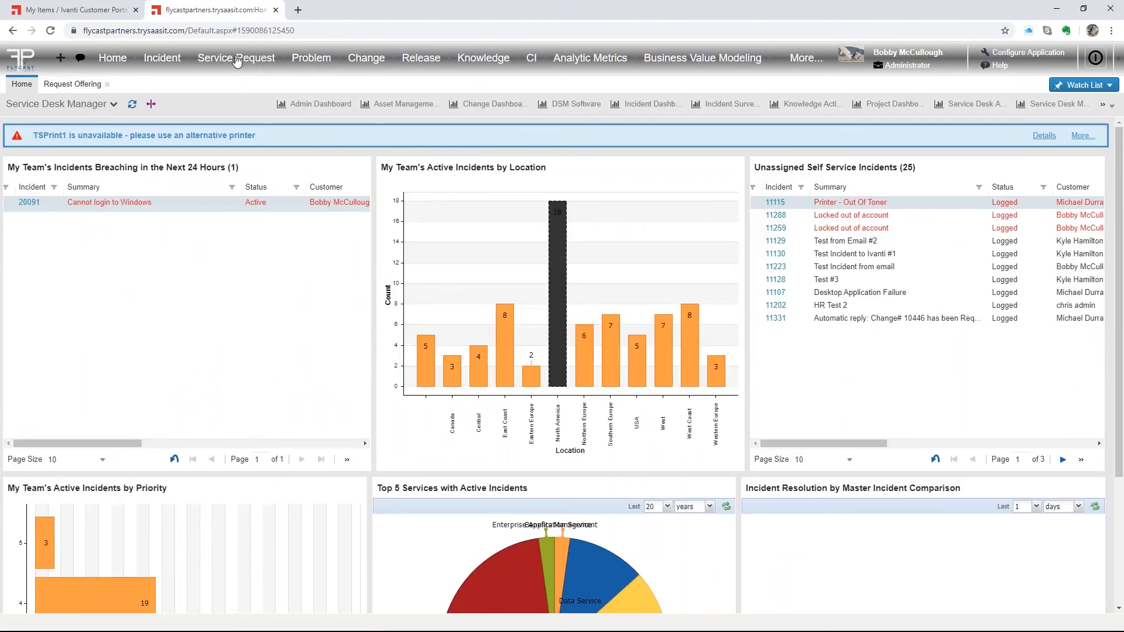
pyautogui.click(236, 59)
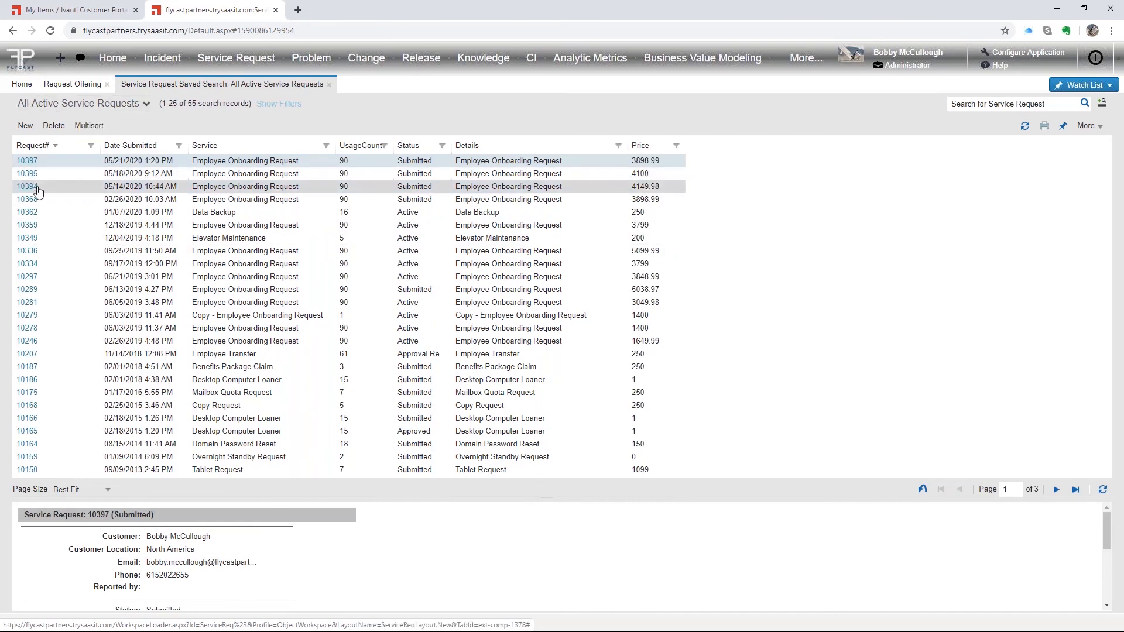
# - Show all service requests sorted by Request# descending and open request 10398
pyautogui.click(57, 146)
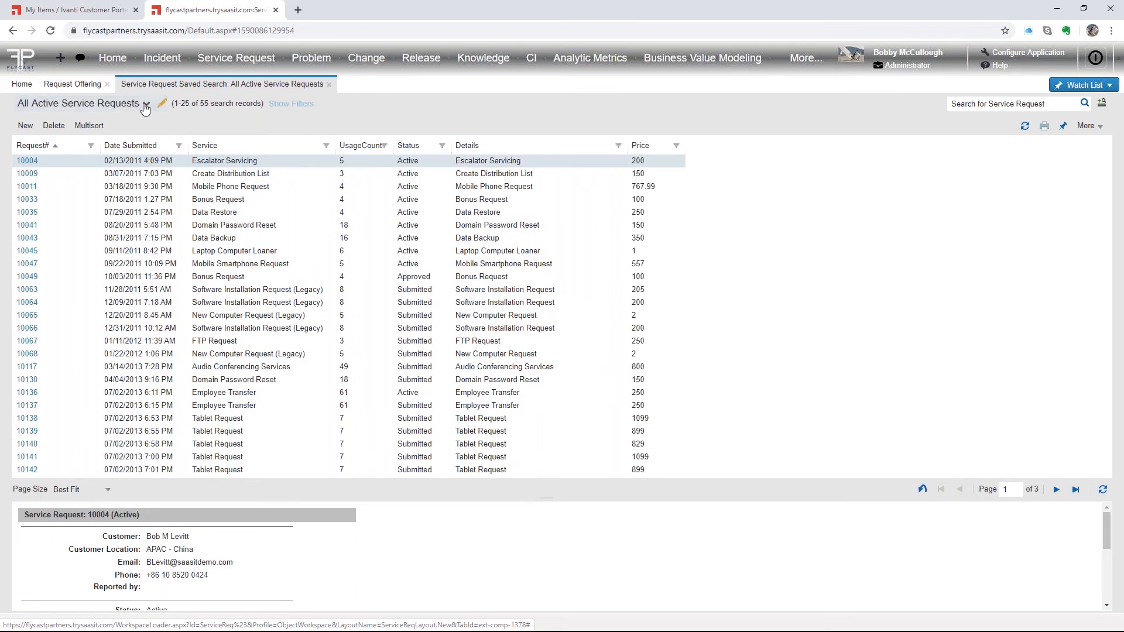
pyautogui.click(145, 103)
pyautogui.click(42, 136)
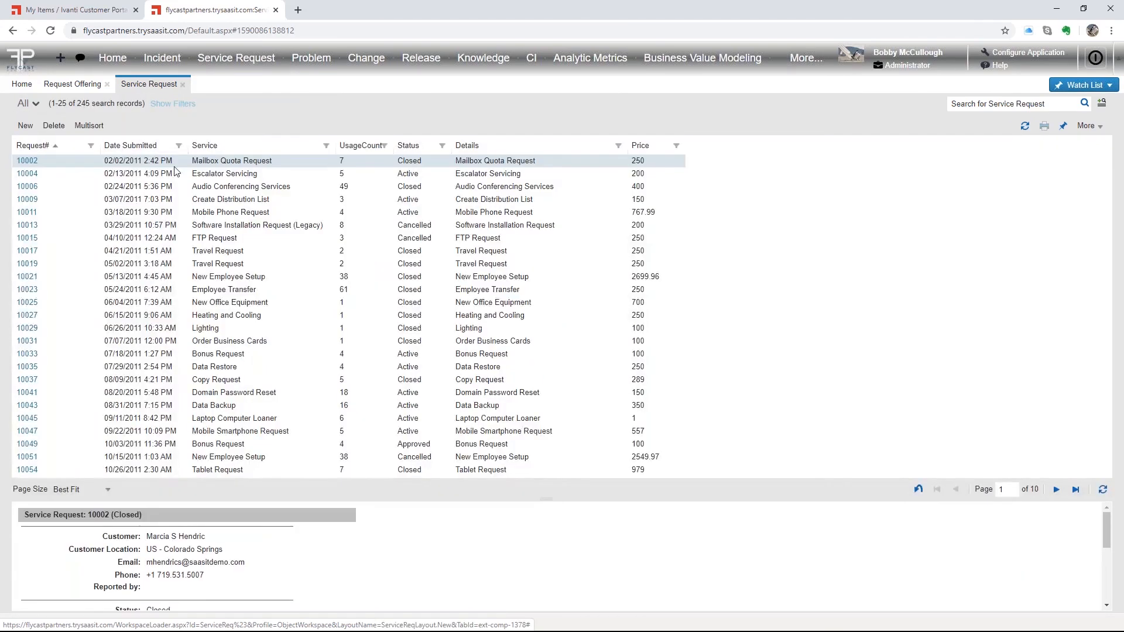
pyautogui.click(54, 147)
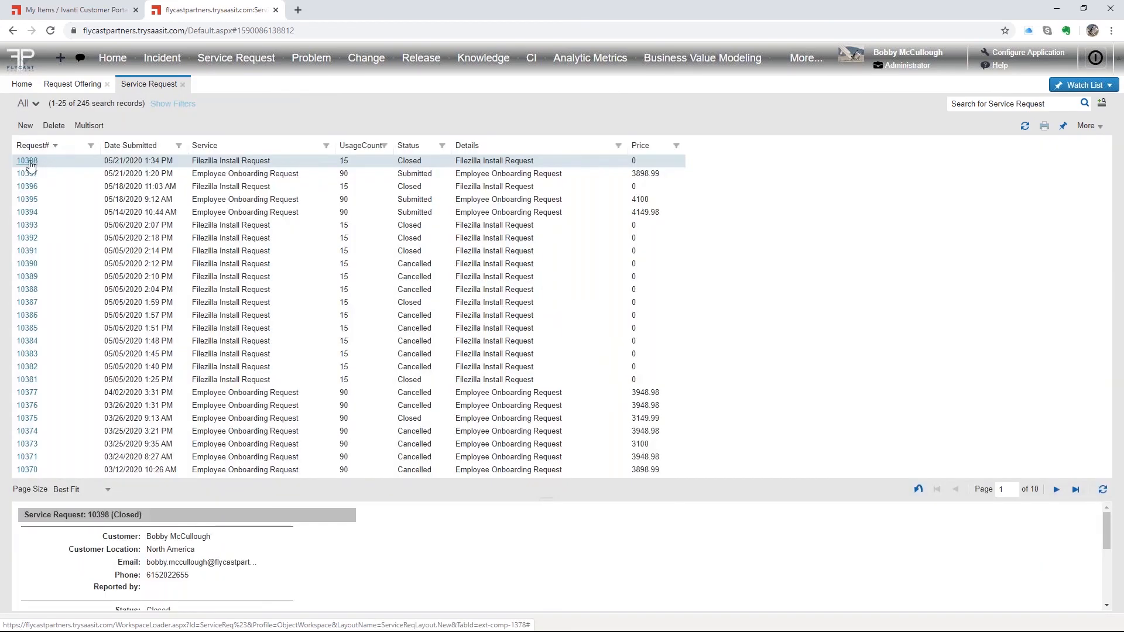
pyautogui.click(29, 163)
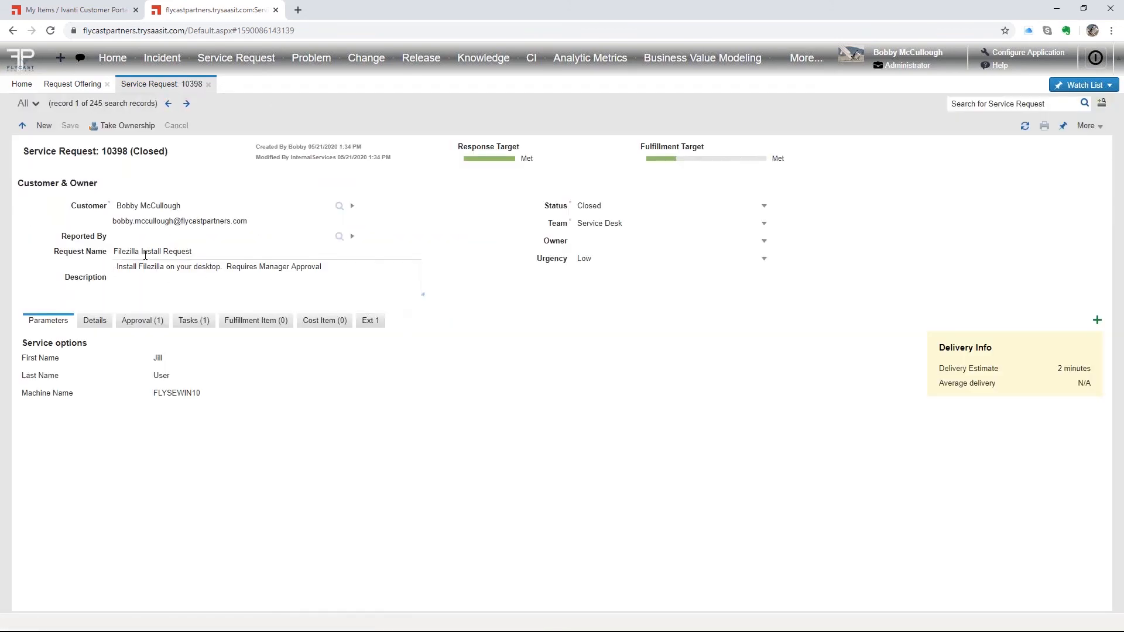
# - Review request 10398's Approved approval and completed install task 11634
pyautogui.moveTo(117, 267); pyautogui.dragTo(324, 267)
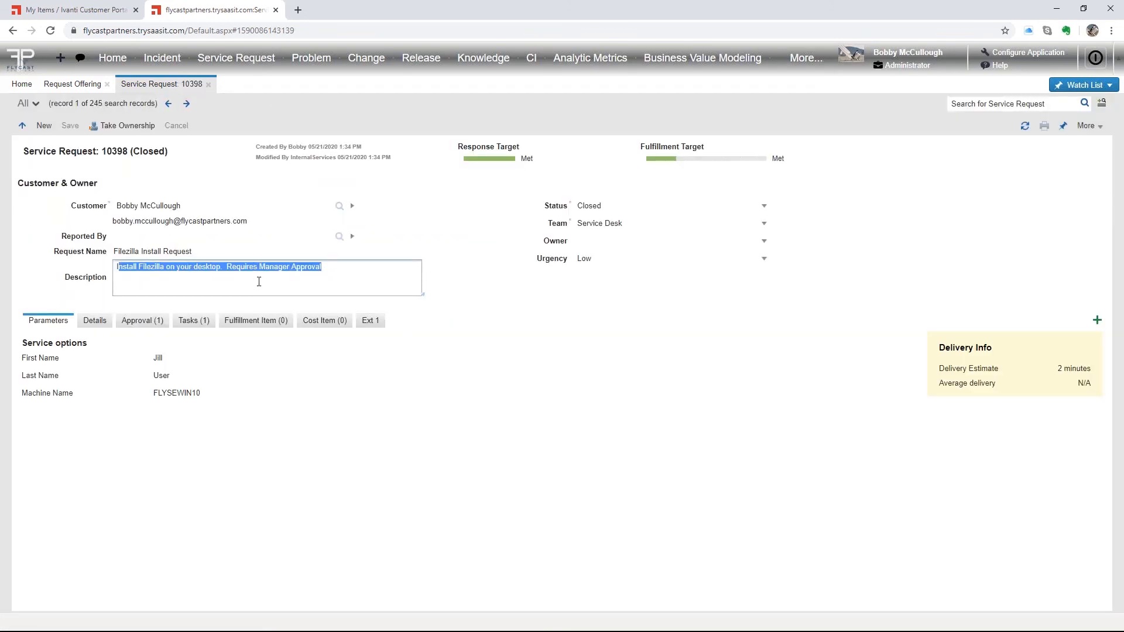
pyautogui.click(141, 321)
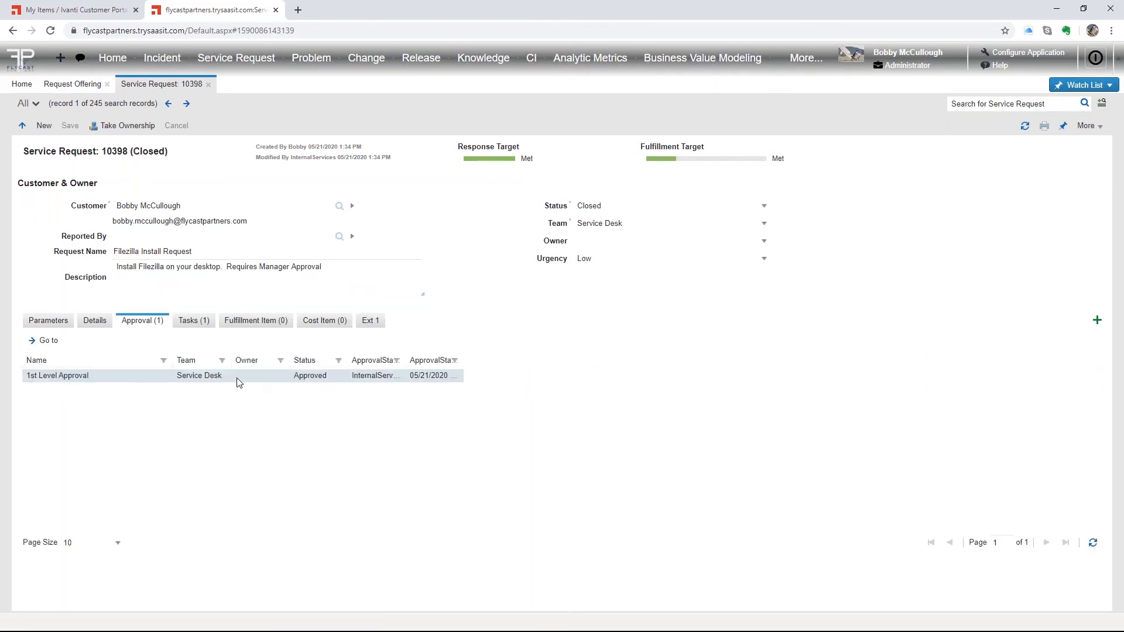
pyautogui.click(191, 321)
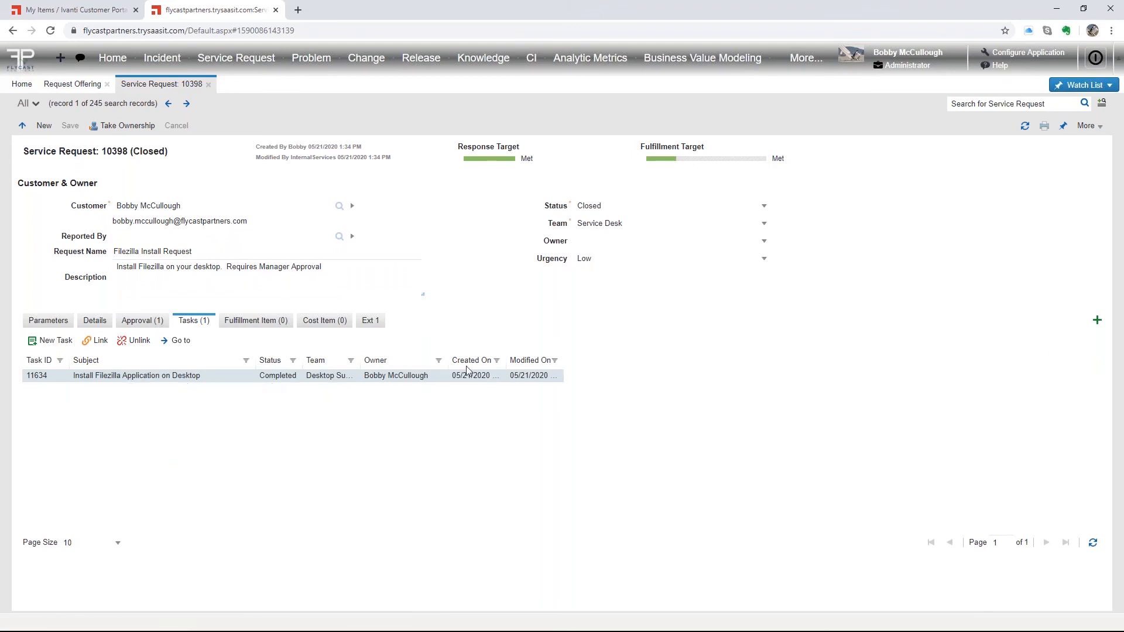
pyautogui.click(1088, 126)
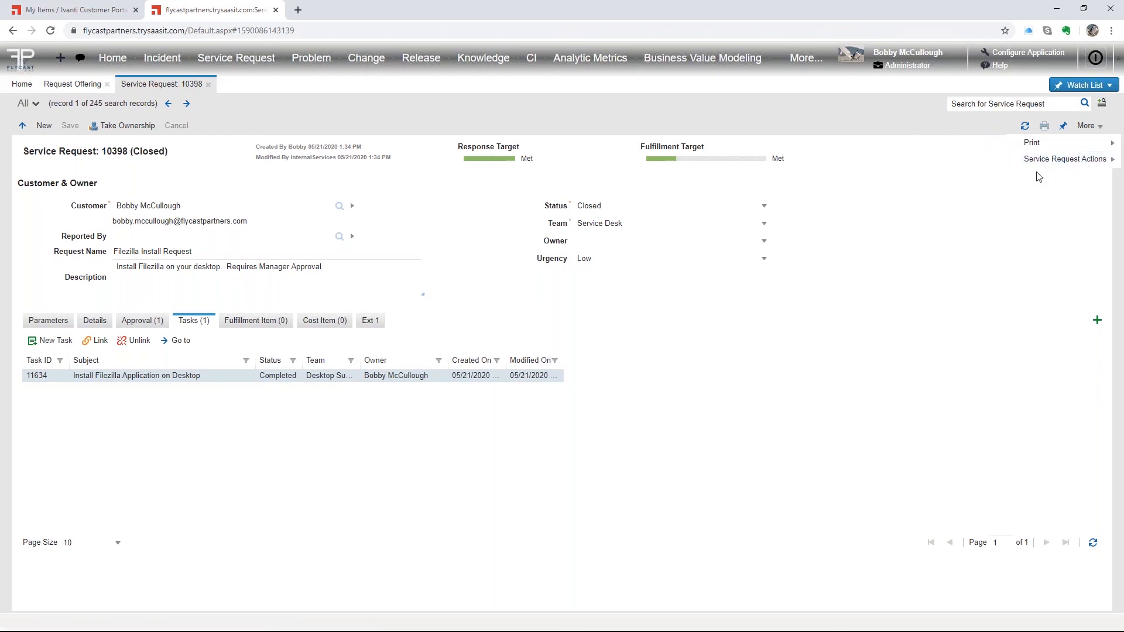
pyautogui.click(966, 176)
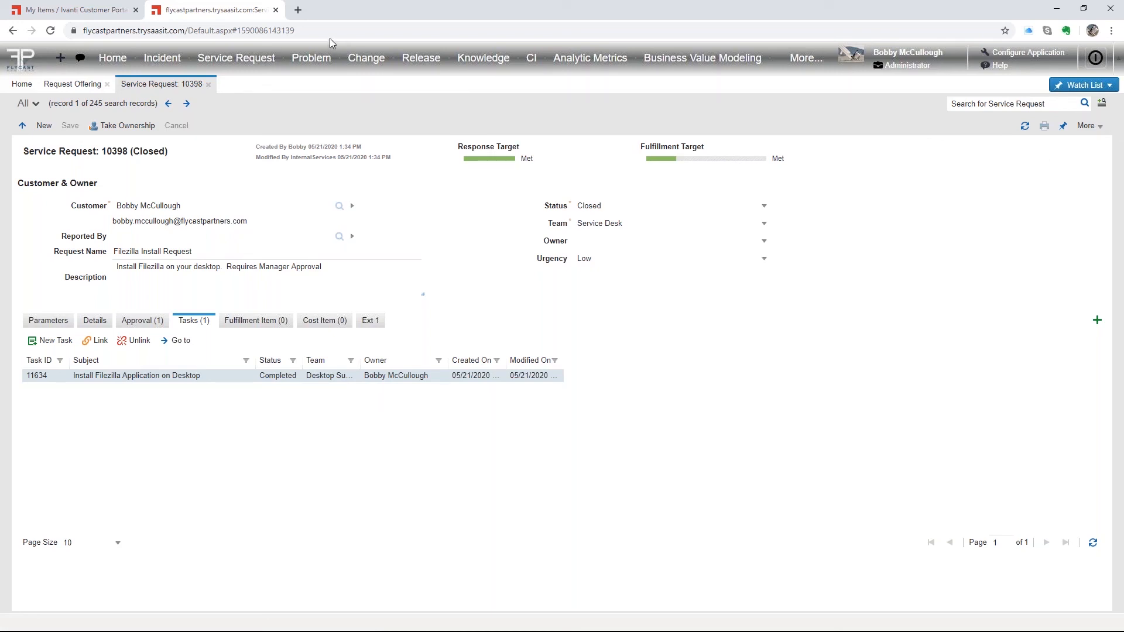
pyautogui.click(1057, 10)
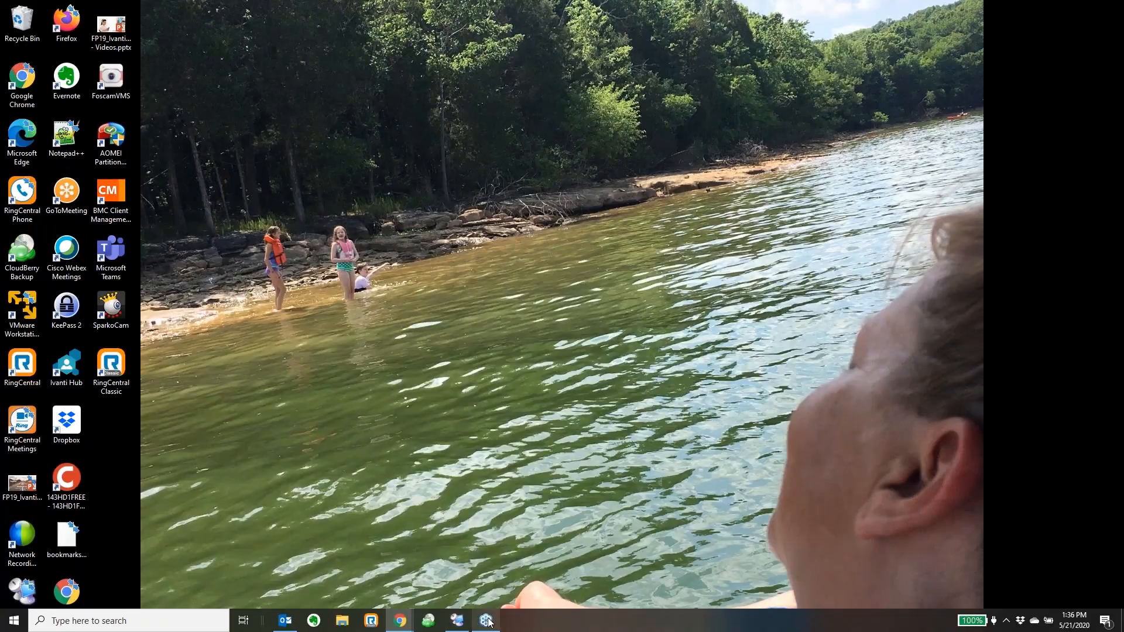
pyautogui.click(459, 622)
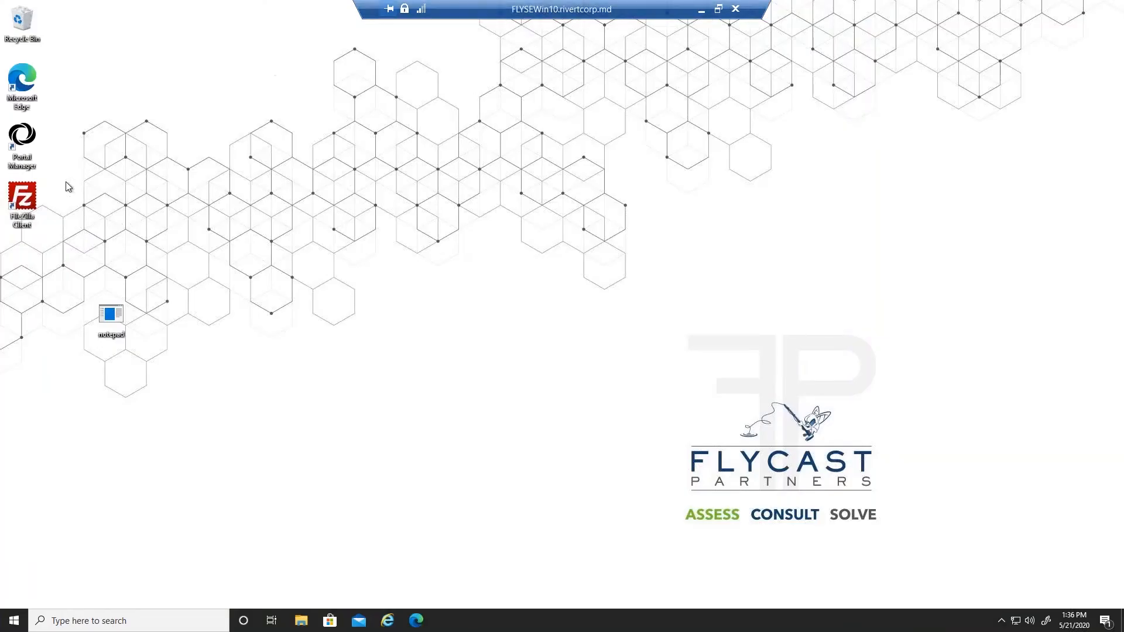
pyautogui.click(22, 202)
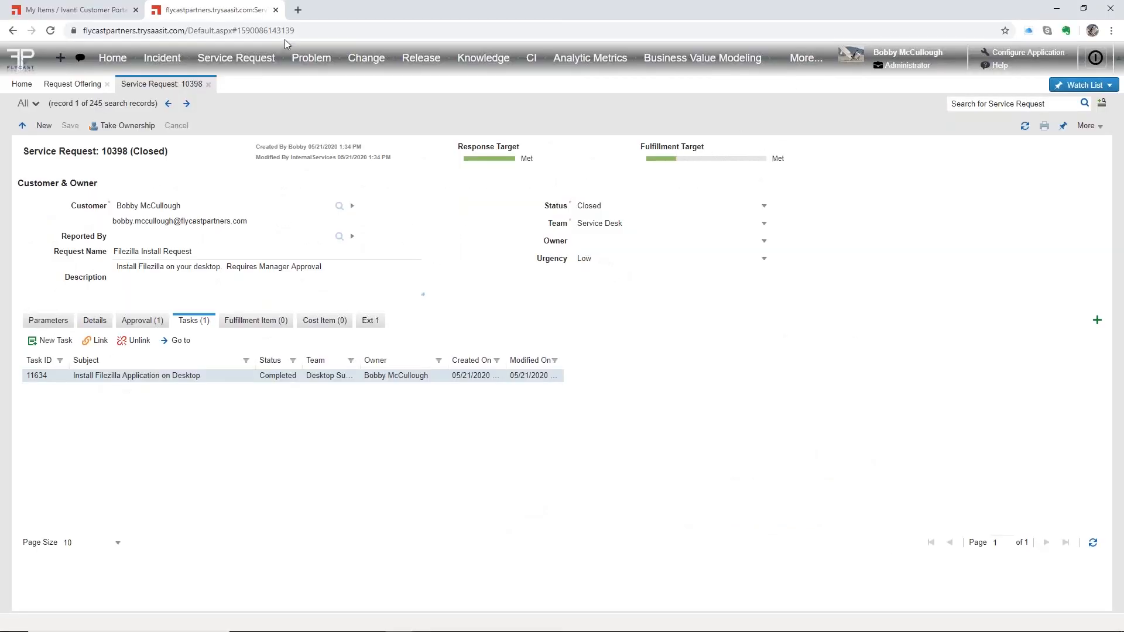
# - Open the IT Services Filezilla Install Request offering's '3. Plan request fulfillment' workflow
pyautogui.click(79, 85)
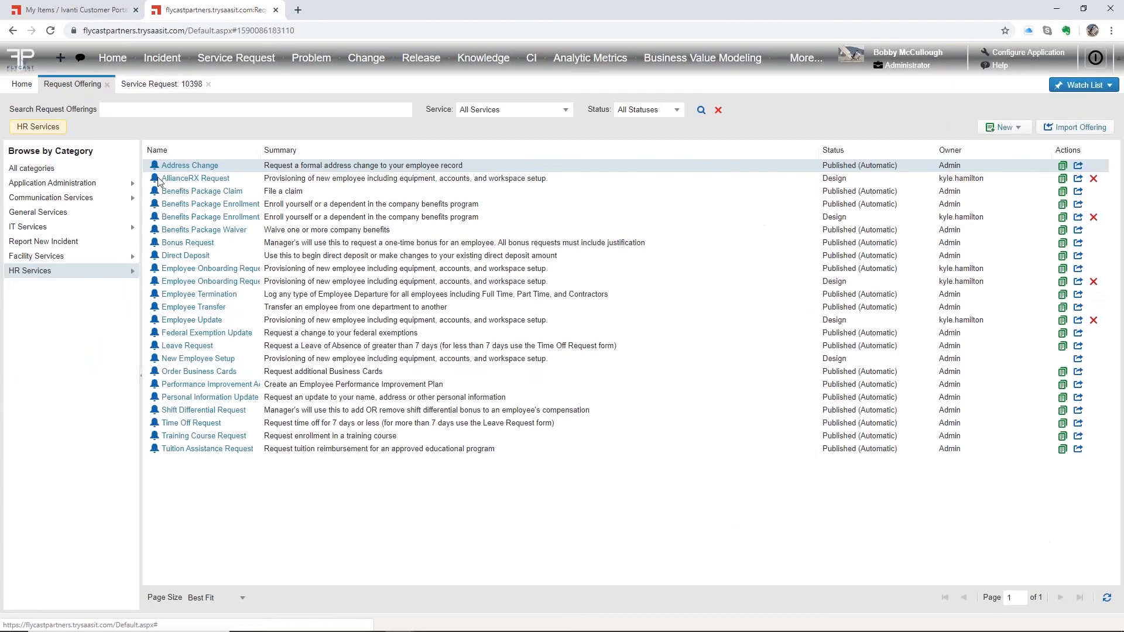
pyautogui.click(35, 227)
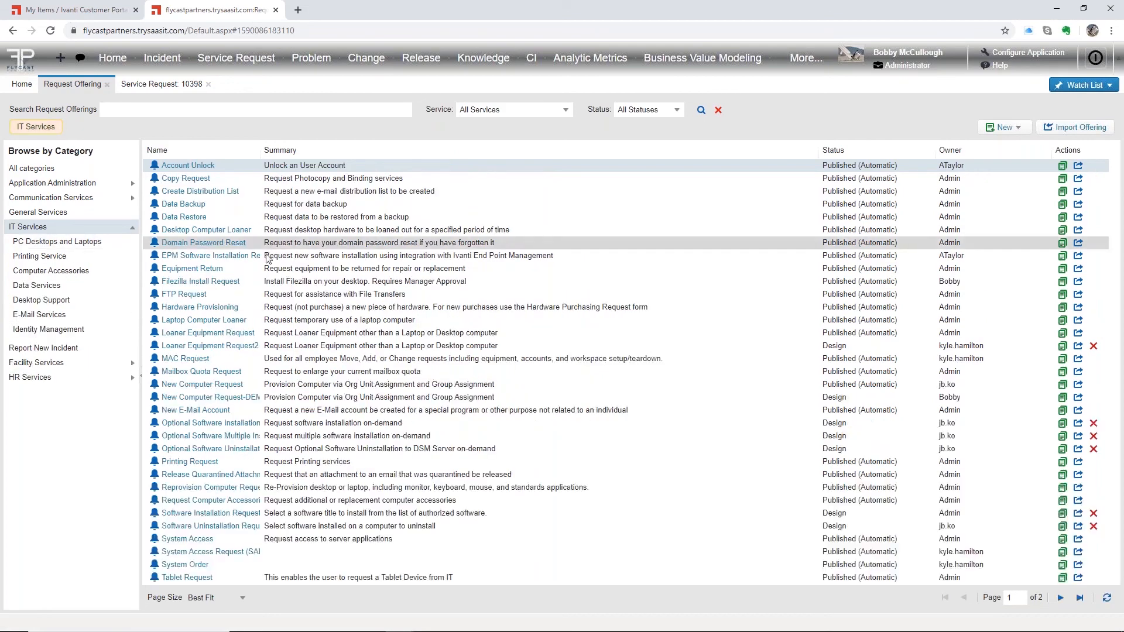
pyautogui.click(199, 281)
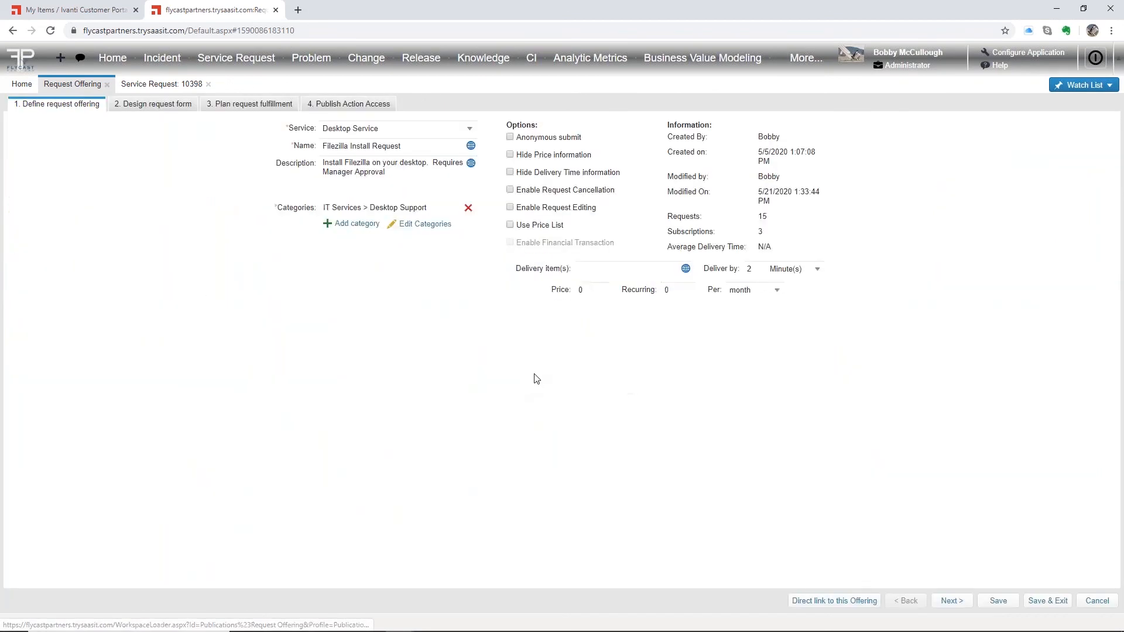
pyautogui.click(244, 104)
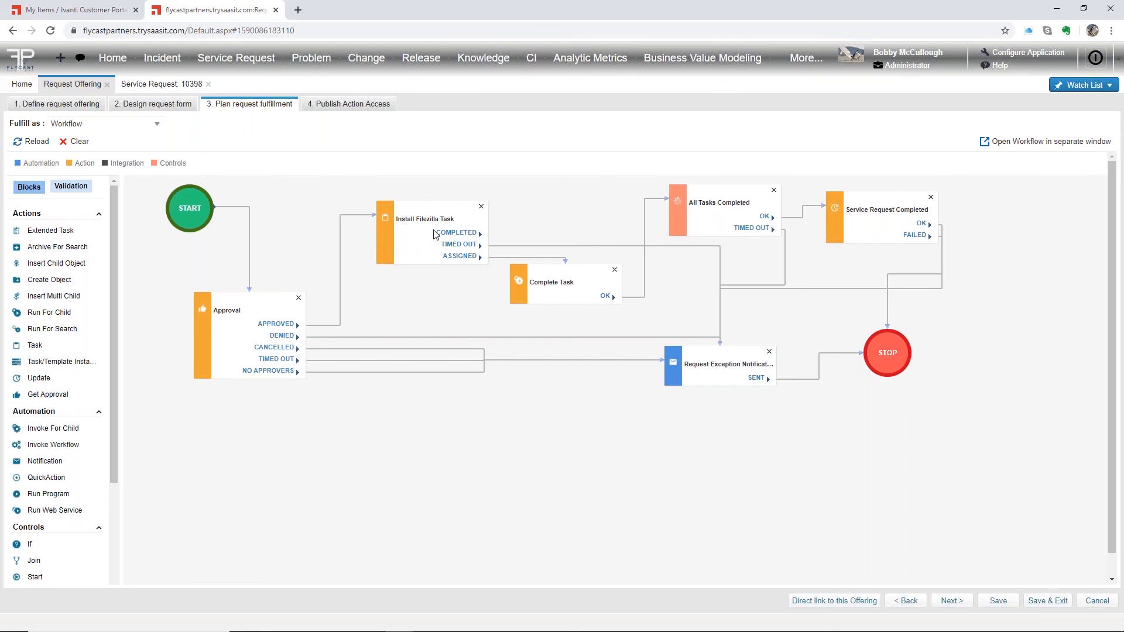
# - Go back to the Service Request 10398 tab, then minimize the browser
pyautogui.click(161, 84)
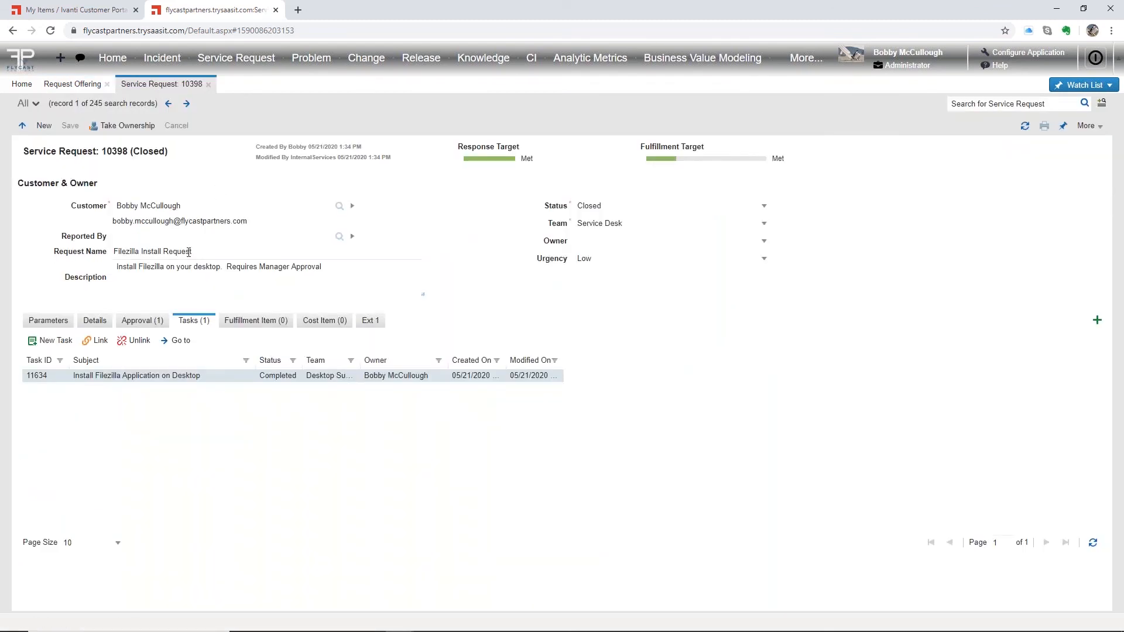
pyautogui.moveTo(205, 253); pyautogui.dragTo(90, 252)
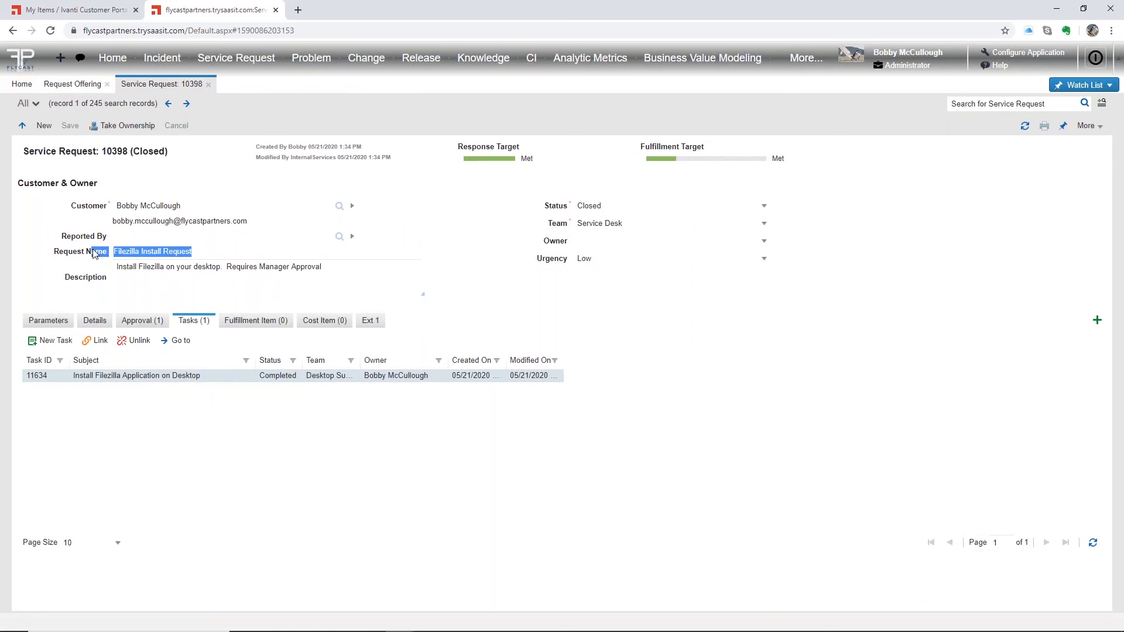
pyautogui.click(203, 254)
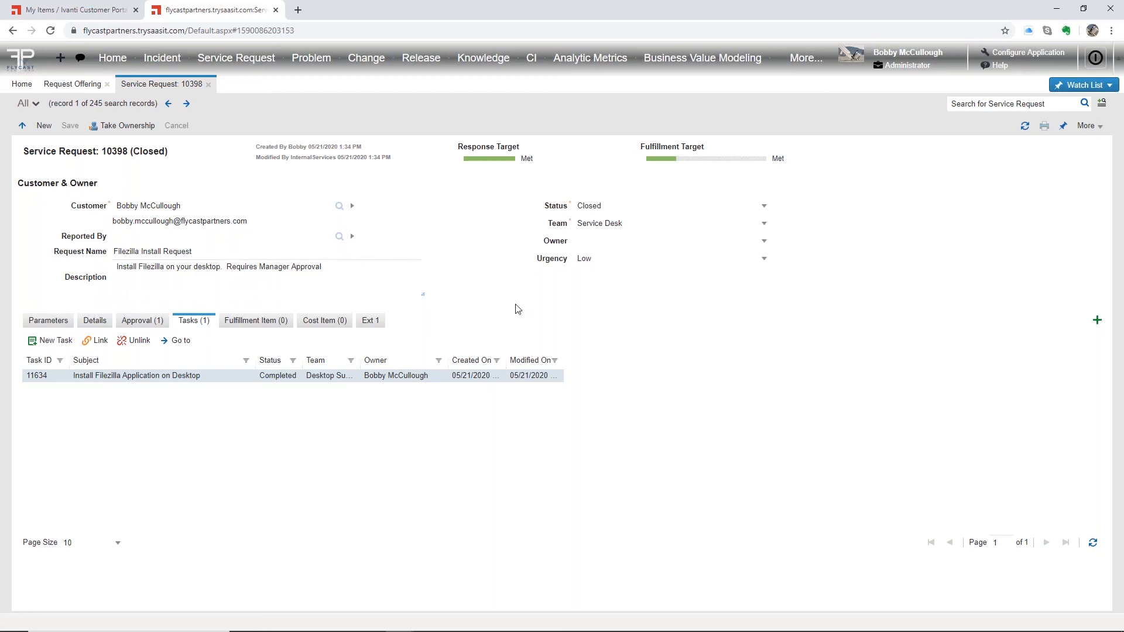
pyautogui.click(1057, 9)
# - Go from the My Items approvals list to the portal's Service Catalog
pyautogui.click(88, 10)
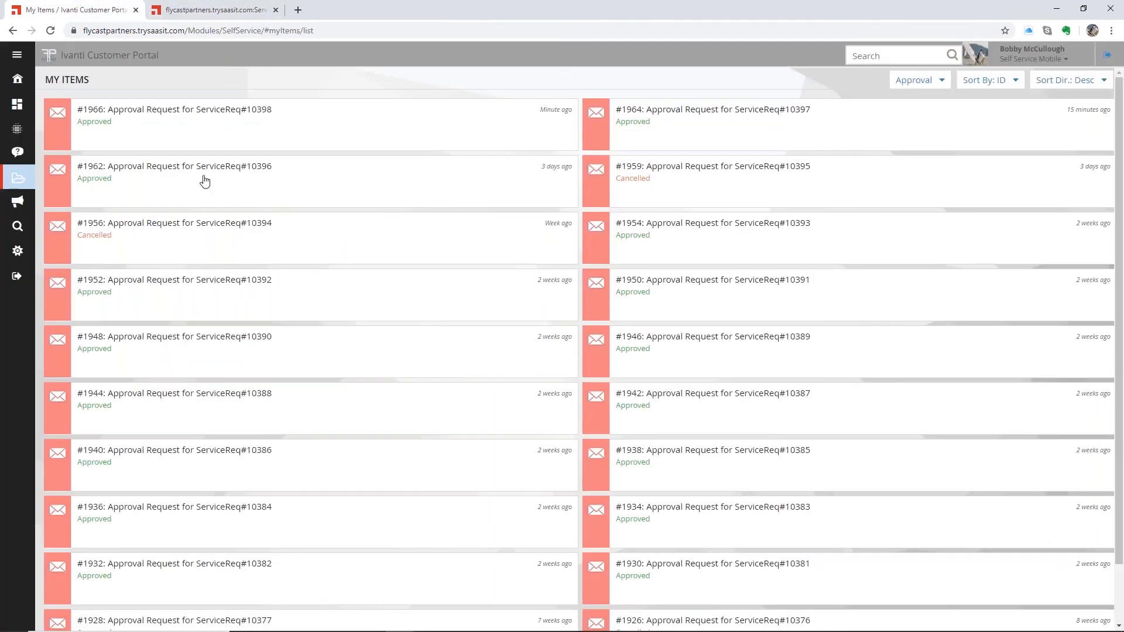
pyautogui.click(18, 80)
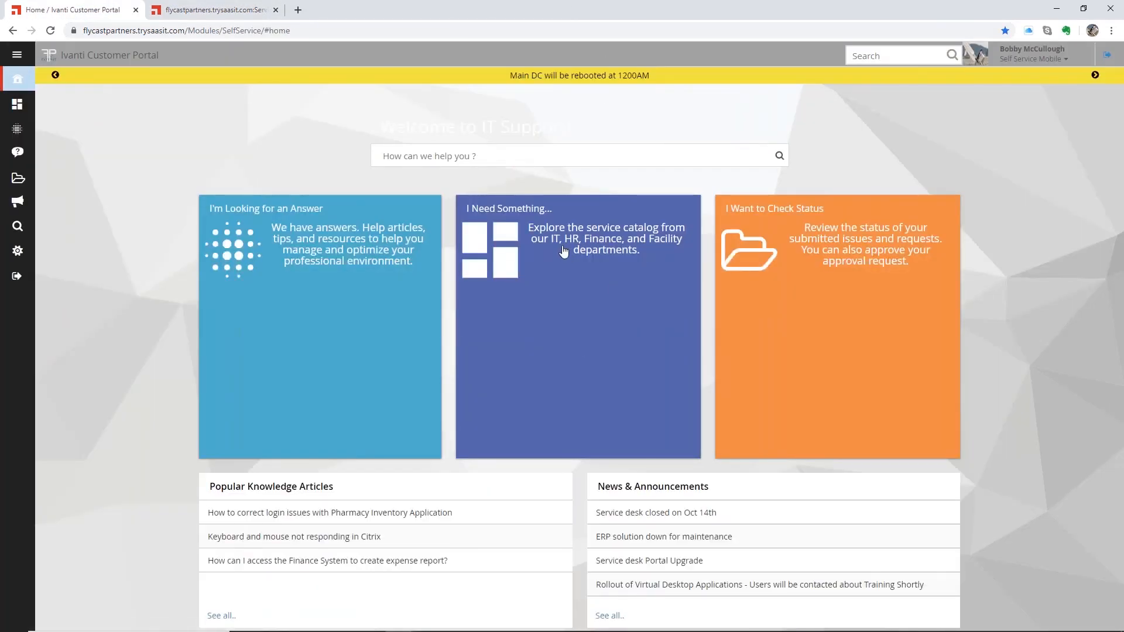
pyautogui.click(558, 256)
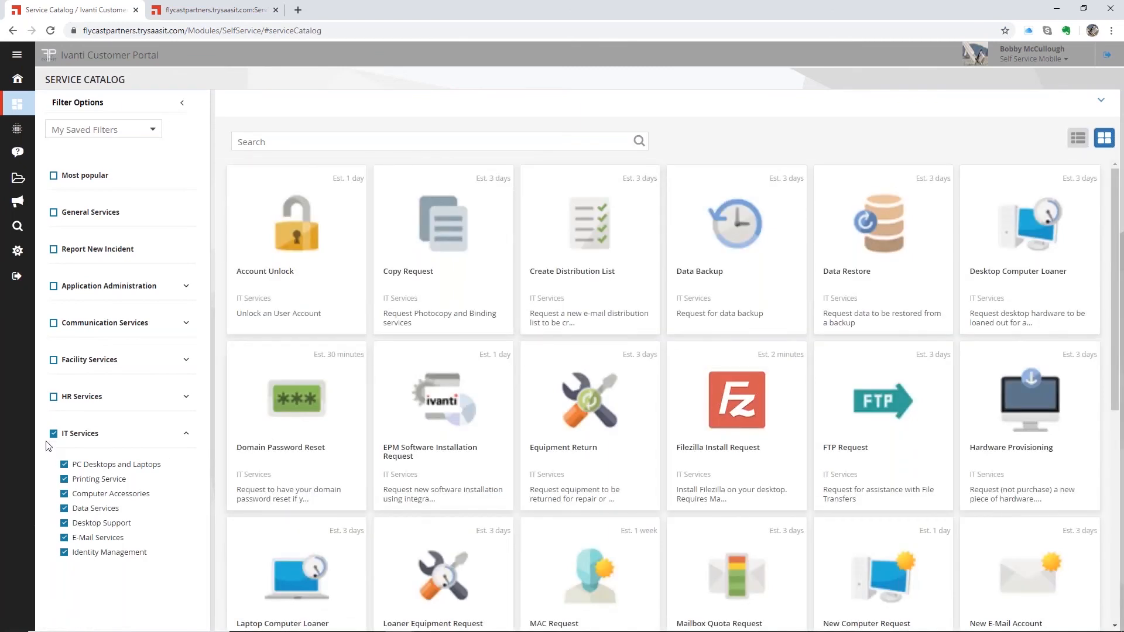
# - Browse the IT, Facility and Communication Services categories, leaving no filter applied
pyautogui.click(54, 434)
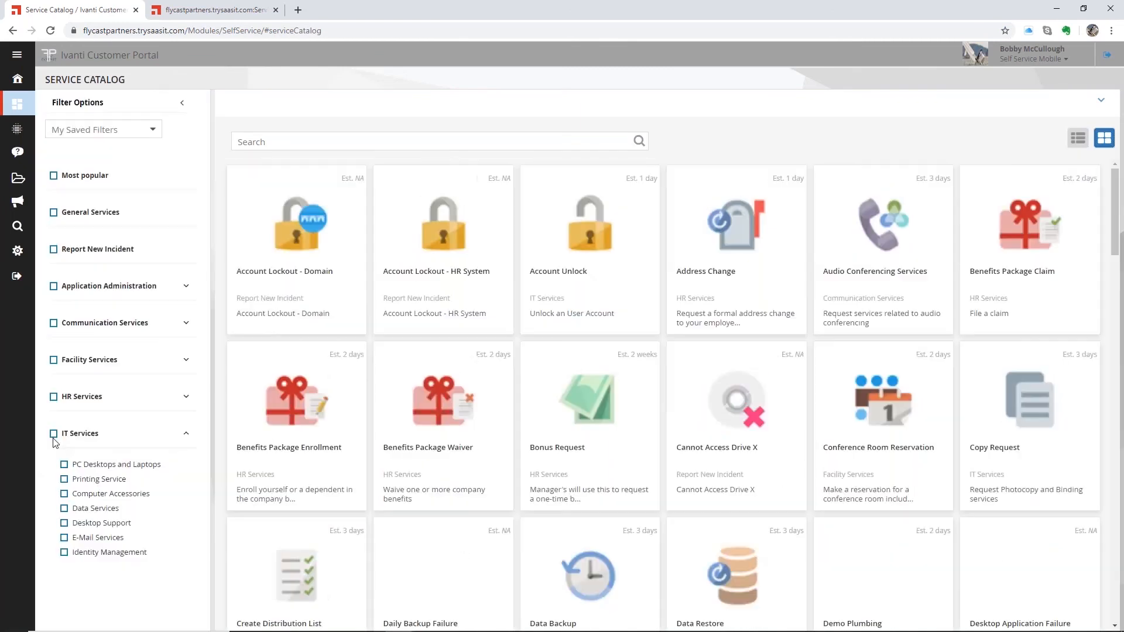
pyautogui.click(54, 360)
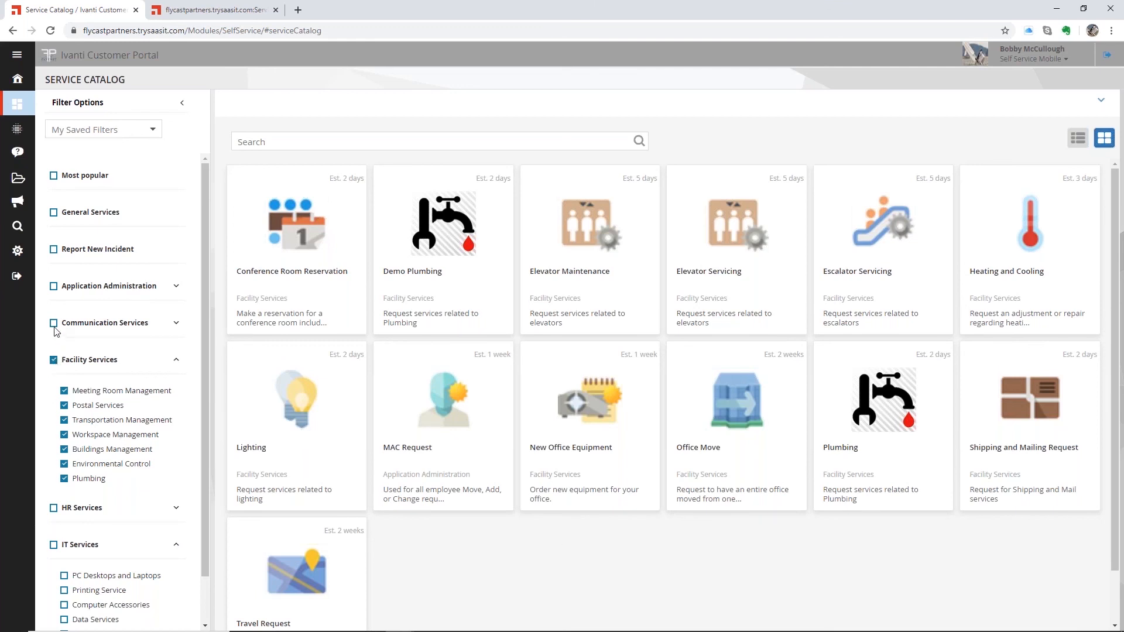
pyautogui.click(54, 359)
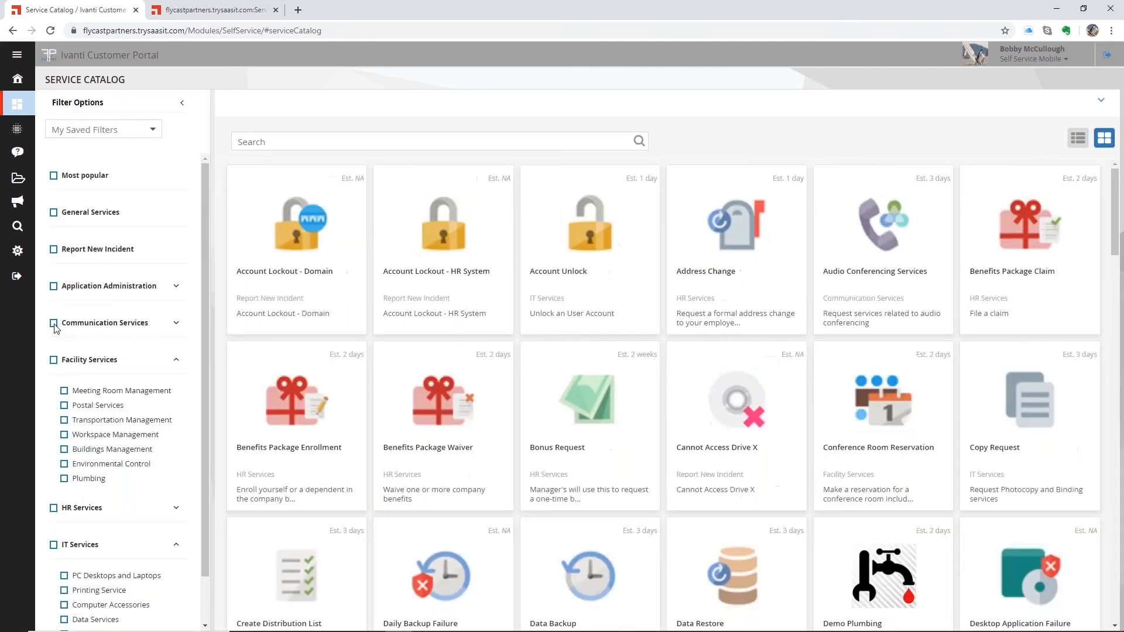
pyautogui.click(53, 324)
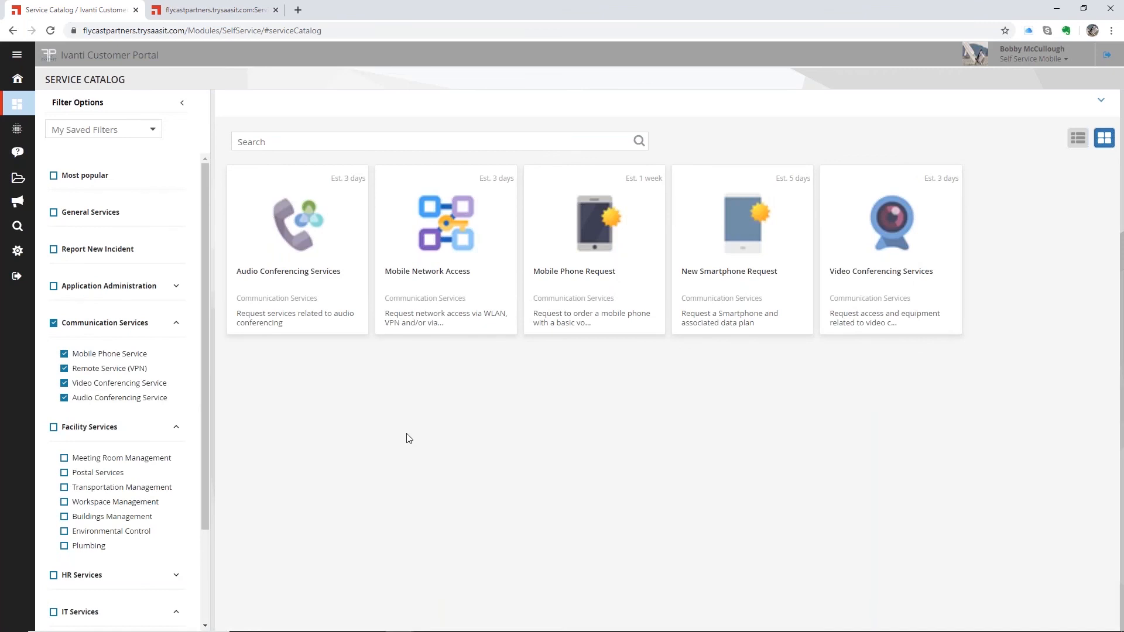
pyautogui.click(53, 323)
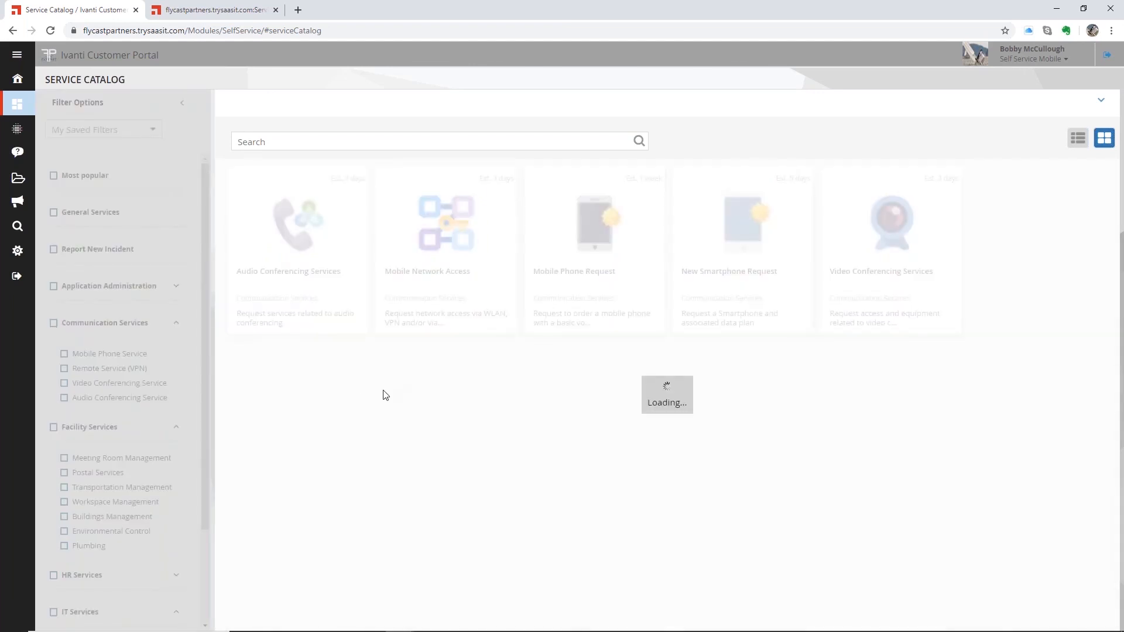